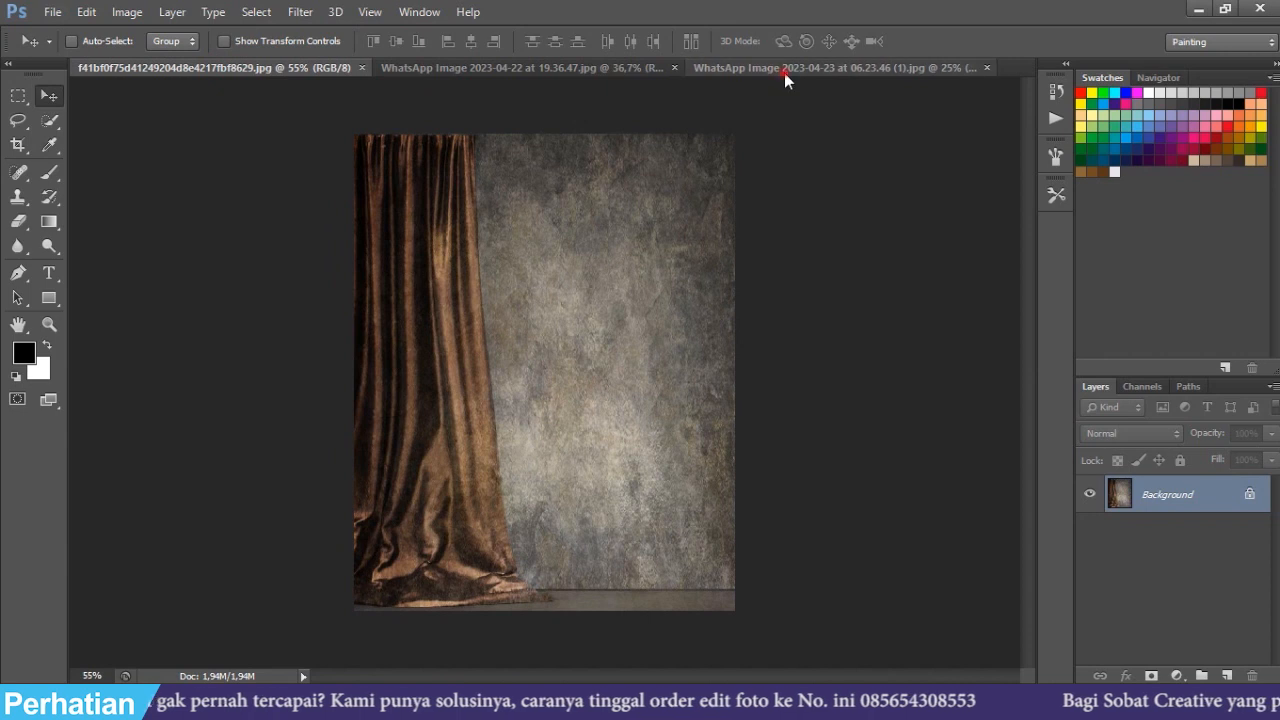
- Examine the three open images: the man's photo, the woman's photo and the curtain backdrop
scroll(610, 226, "up", 3)
scroll(560, 293, "down", 1)
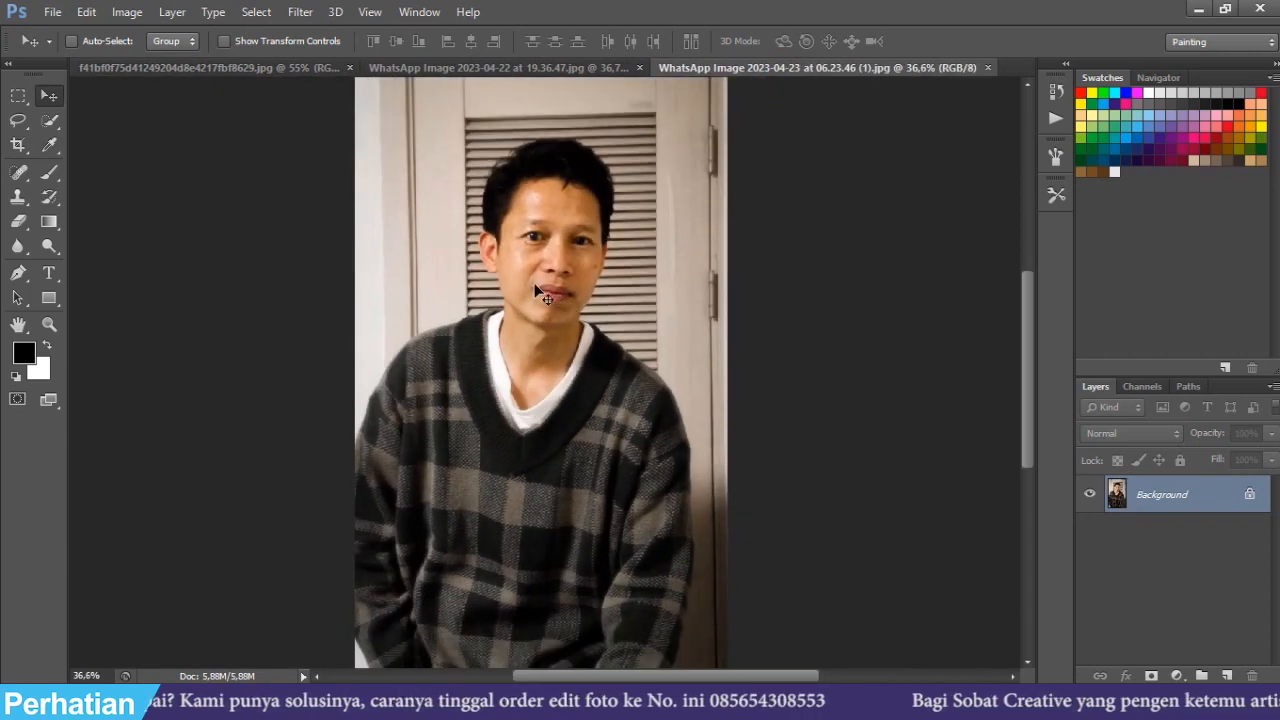
left_click(528, 70)
scroll(546, 316, "up", 1)
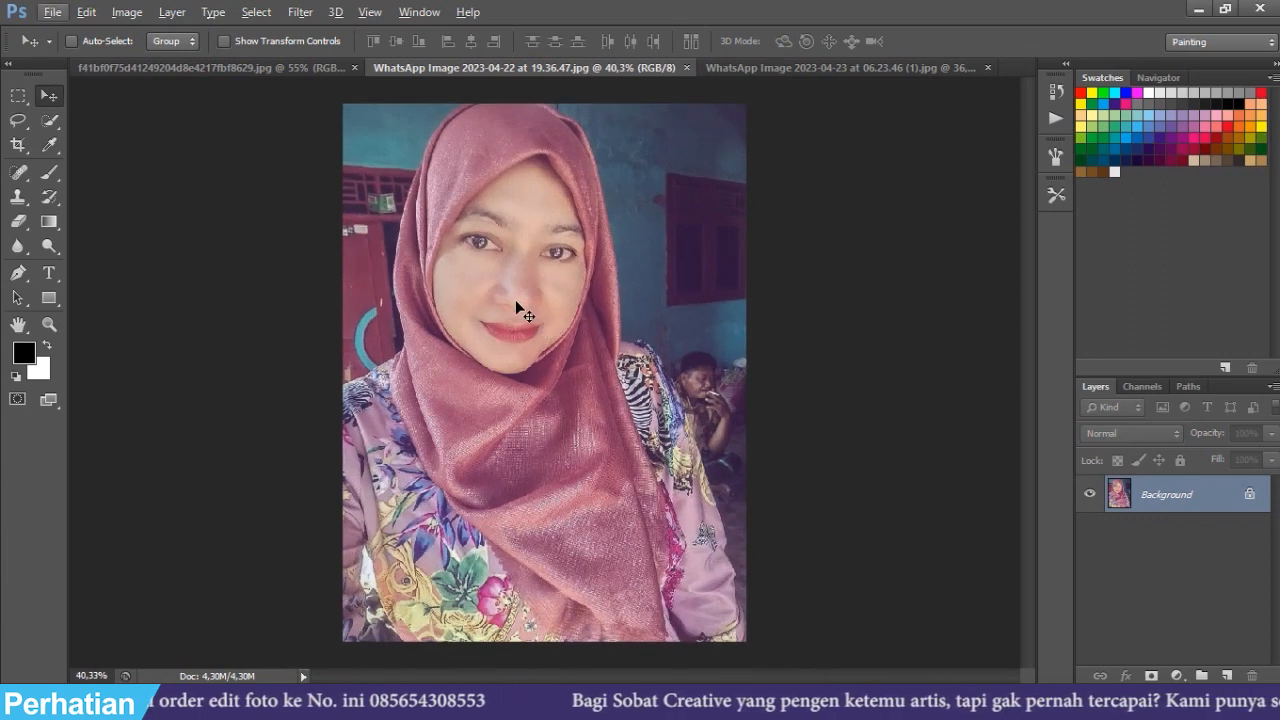
scroll(518, 305, "up", 1)
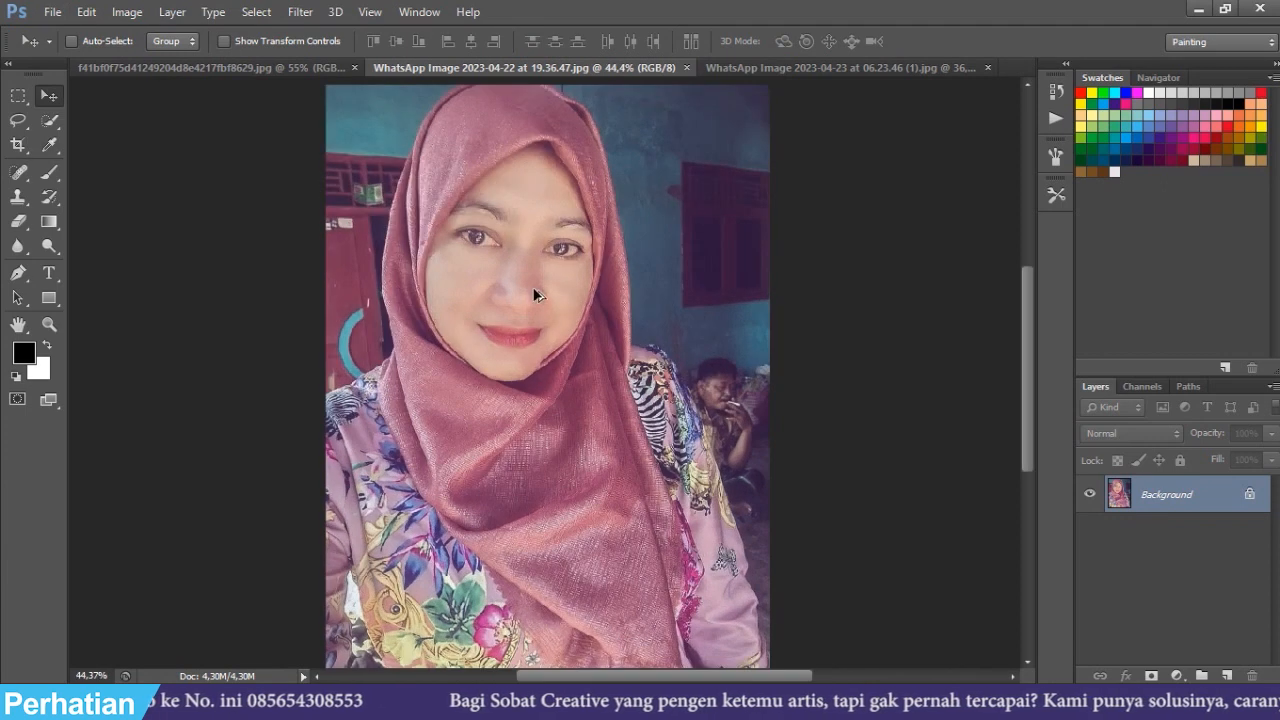
left_click(724, 70)
scroll(535, 320, "down", 2)
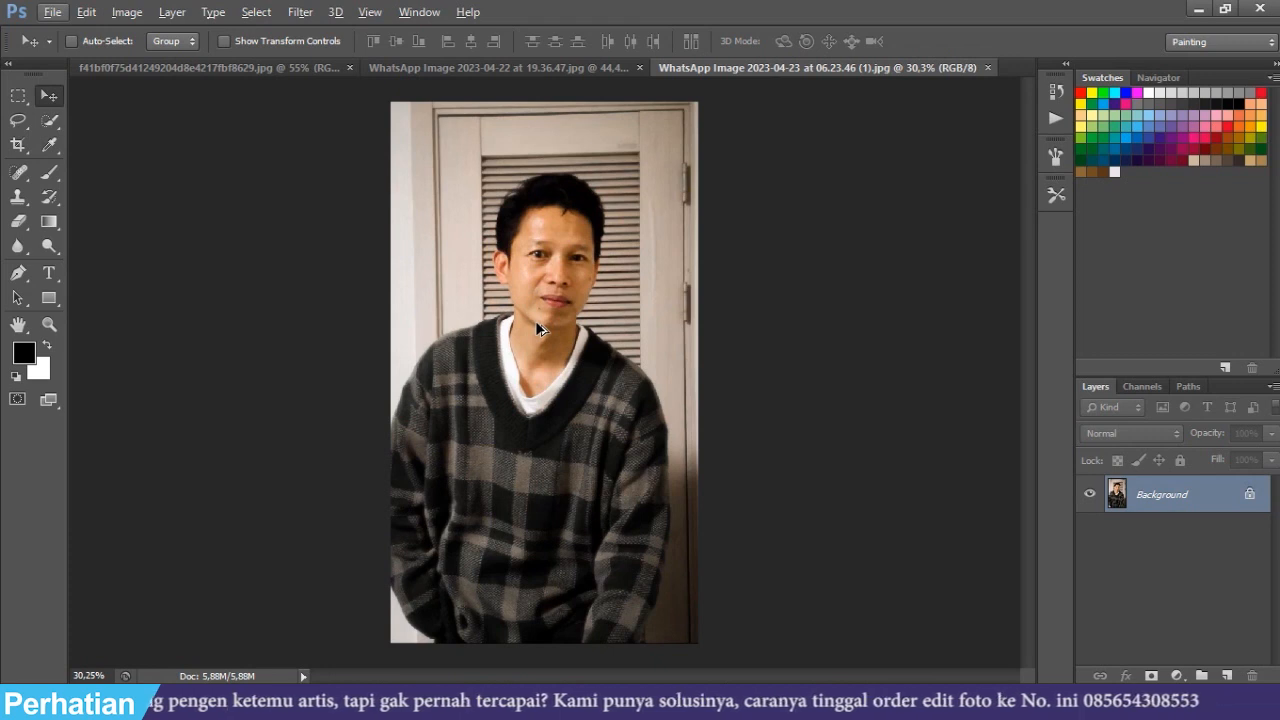
scroll(495, 258, "up", 1)
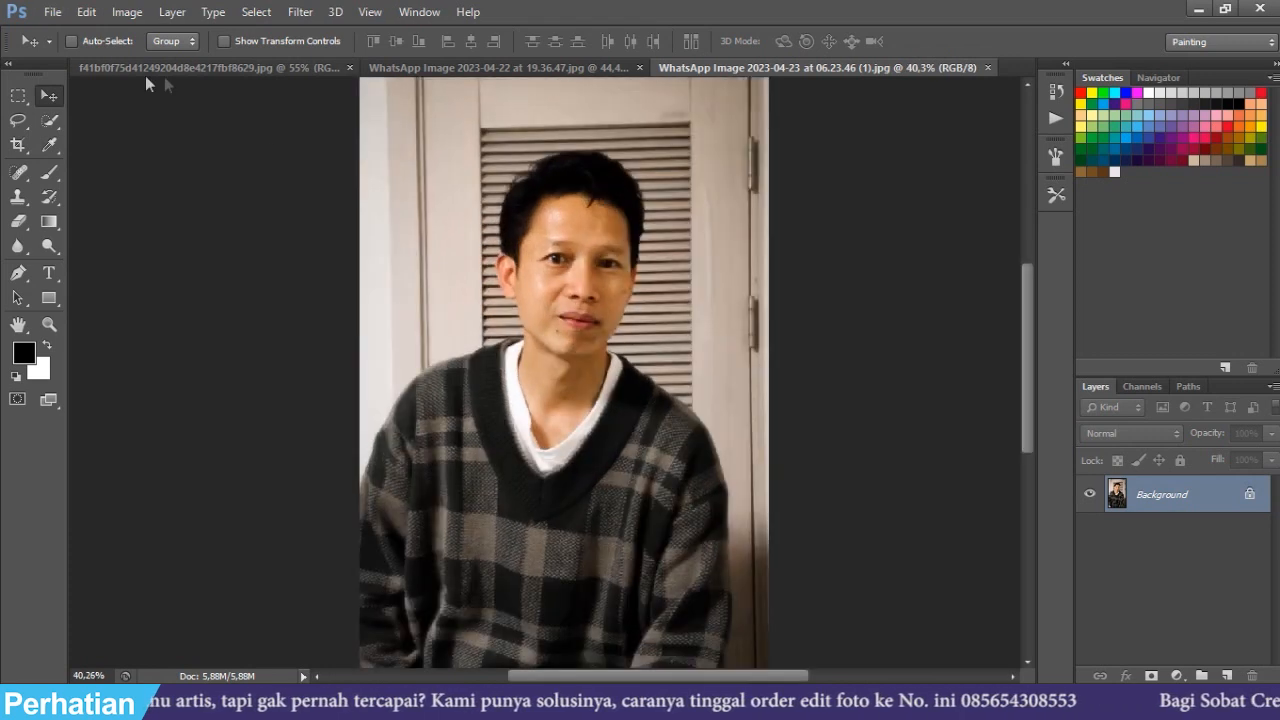
left_click(186, 67)
scroll(467, 354, "up", 1)
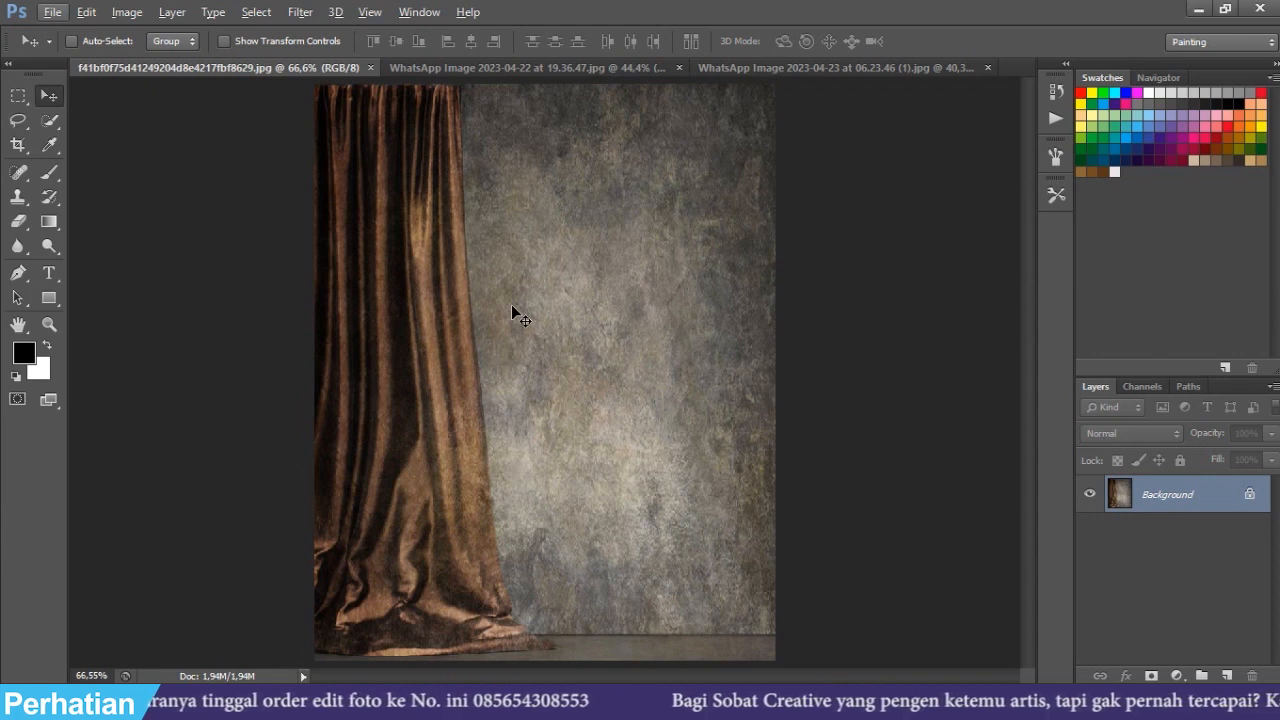
left_click(560, 301)
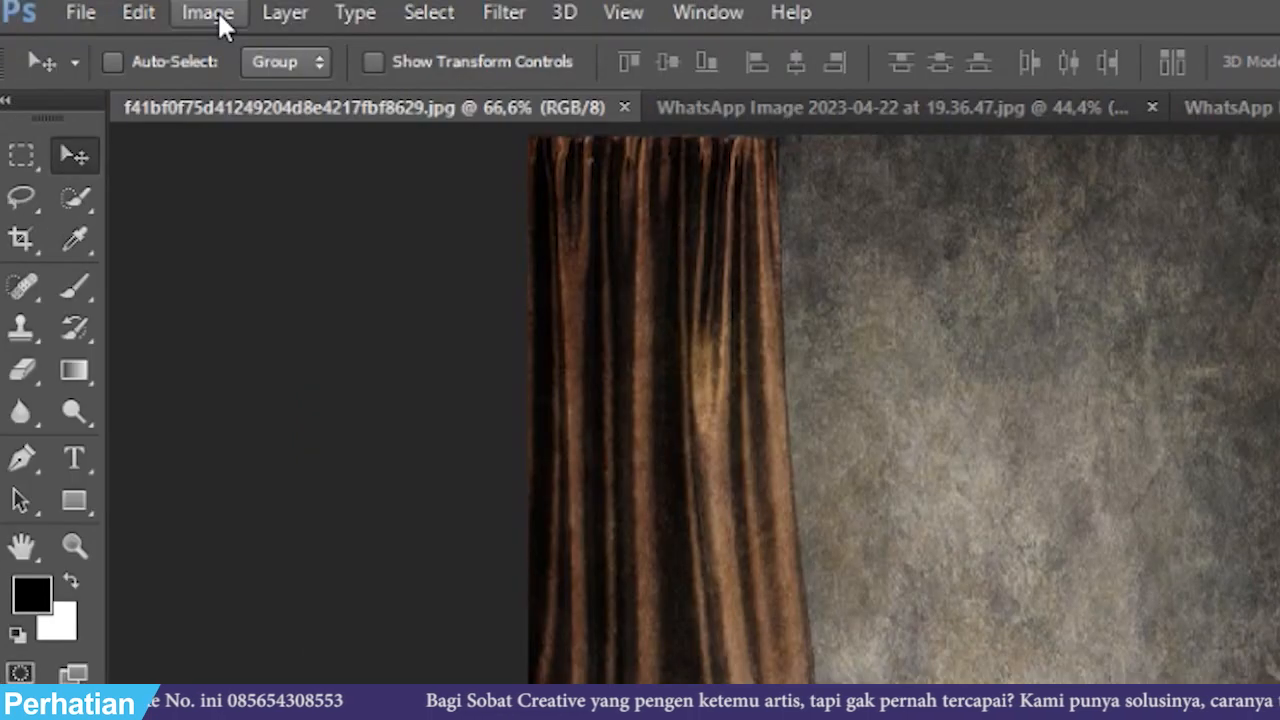
- Set the curtain backdrop's image resolution to 100 pixels/inch with resampling on
left_click(127, 12)
left_click(374, 246)
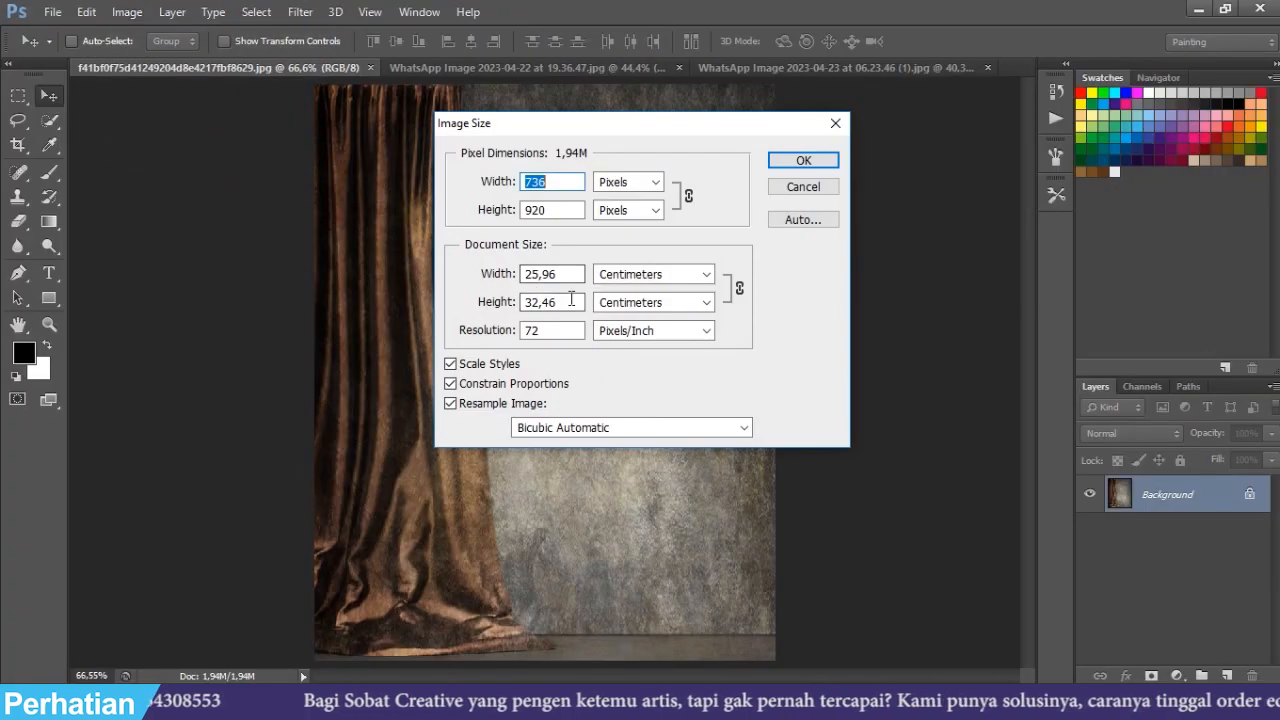
double_click(557, 330)
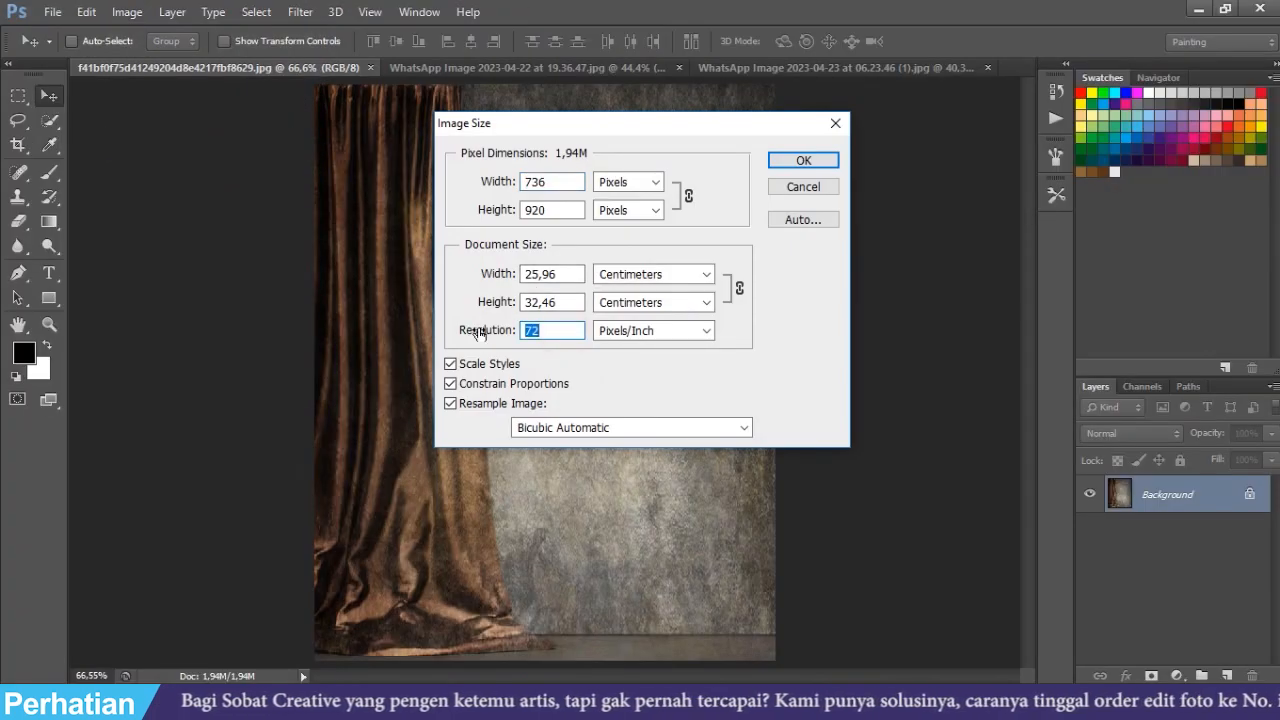
type("100")
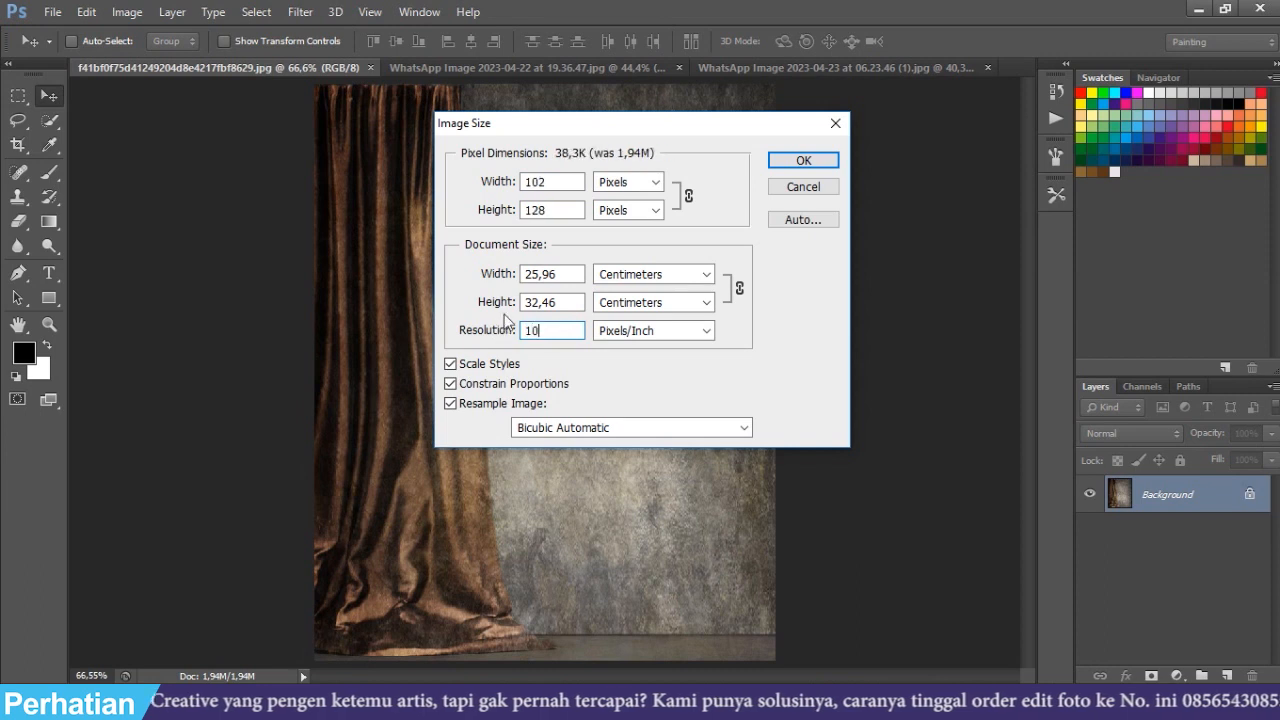
left_click(792, 162)
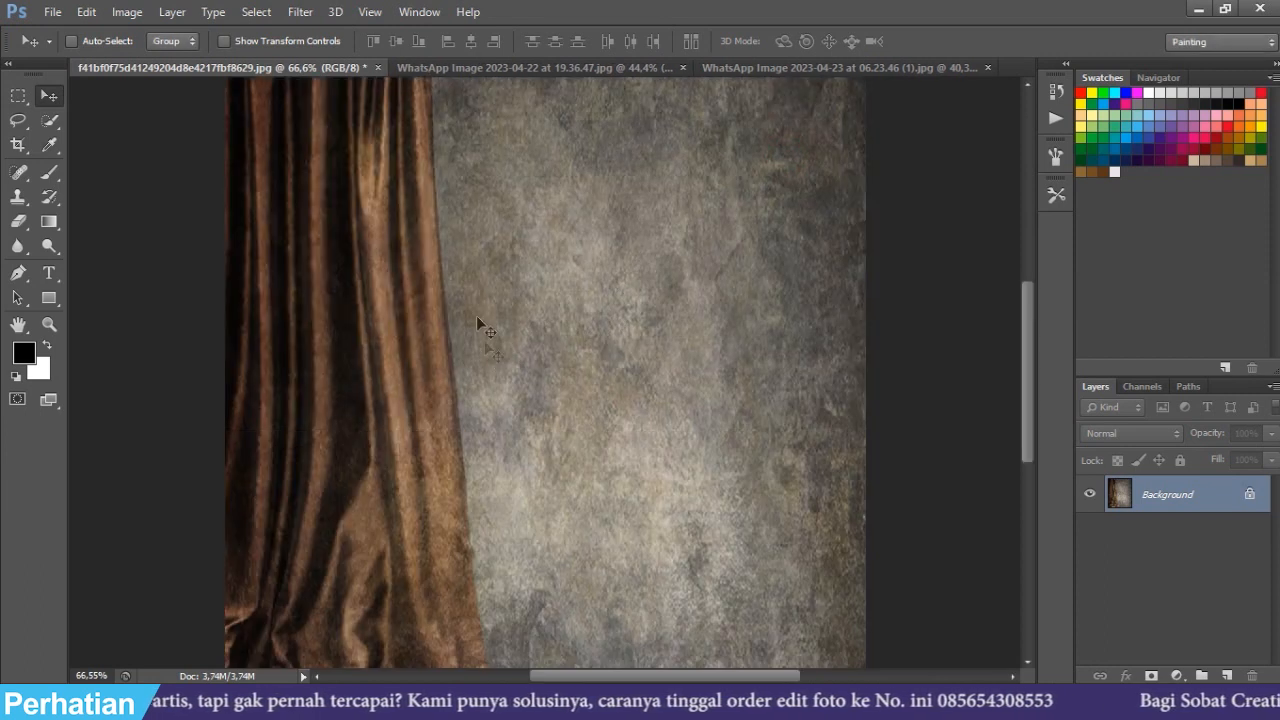
scroll(561, 320, "down", 3)
scroll(562, 318, "up", 4)
scroll(562, 316, "down", 5)
scroll(563, 314, "up", 1)
scroll(563, 314, "down", 1)
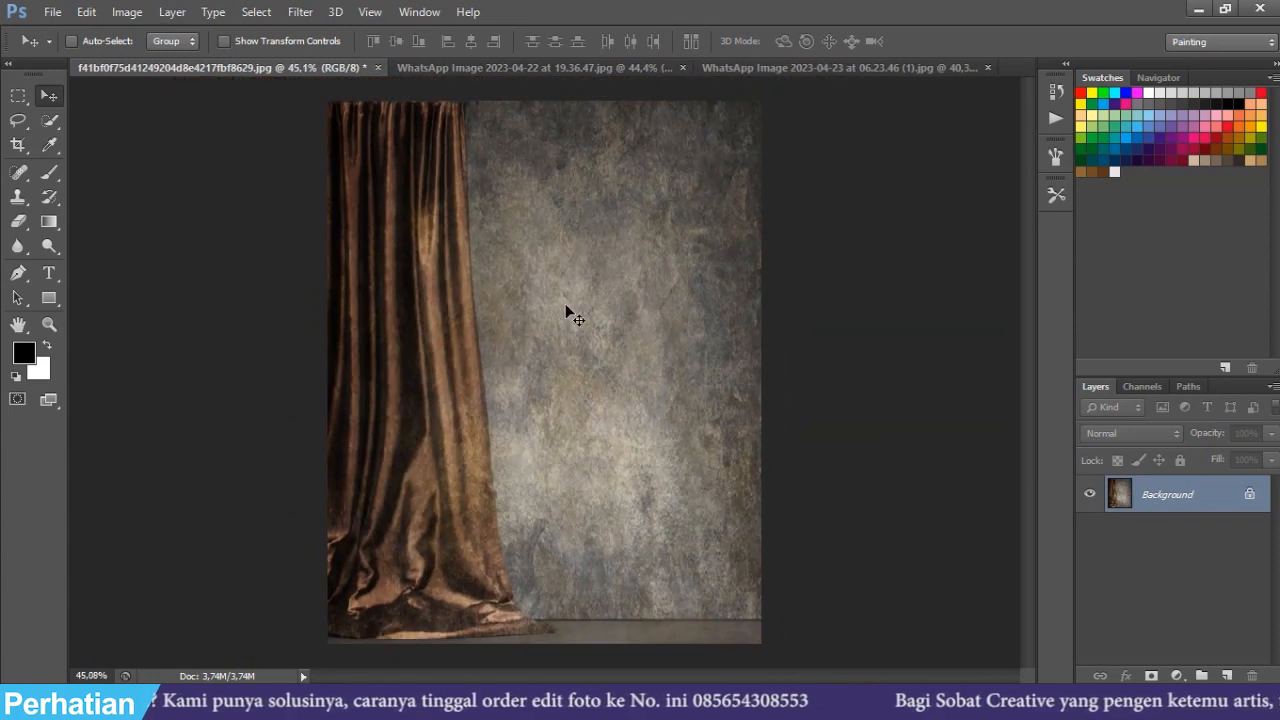
- Select the woman in her photo with Quick Selection and copy the cutout into the curtain backdrop document
left_click(566, 68)
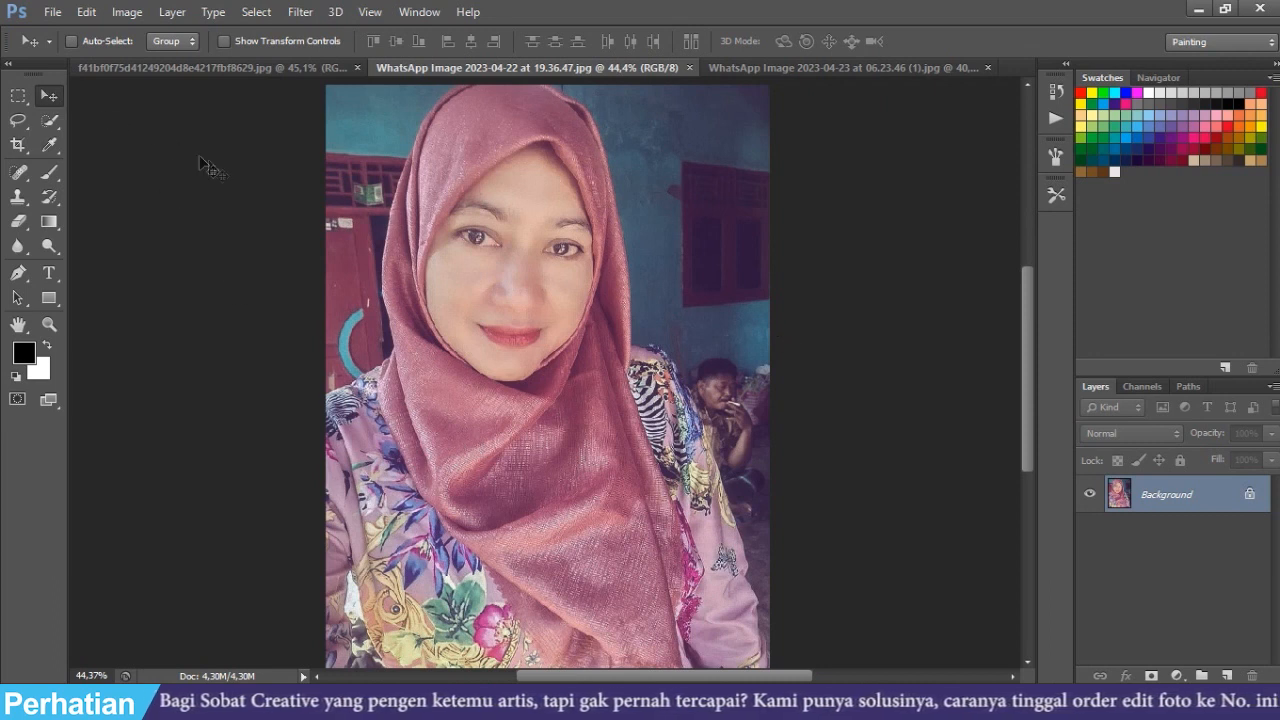
key("w")
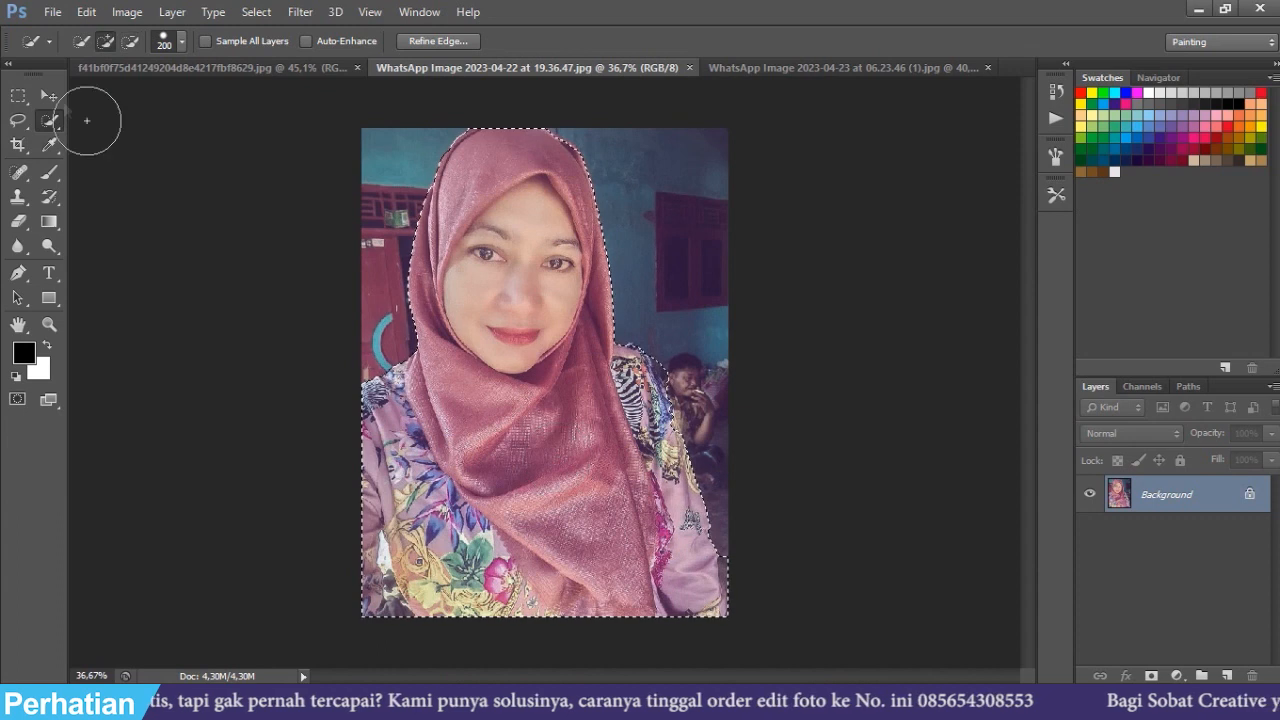
left_click(48, 93)
left_click(561, 262)
left_click_drag(561, 262, 523, 261)
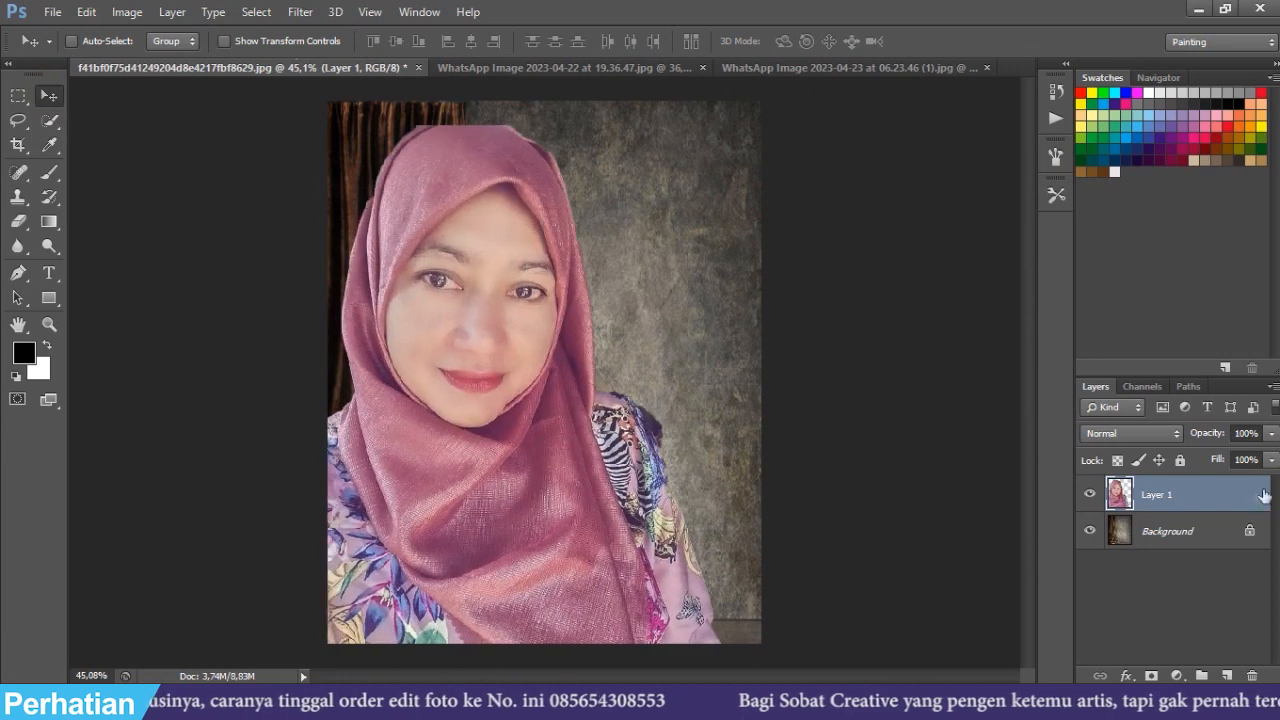
- Rename the woman's layer to cewek
double_click(1153, 494)
type("d")
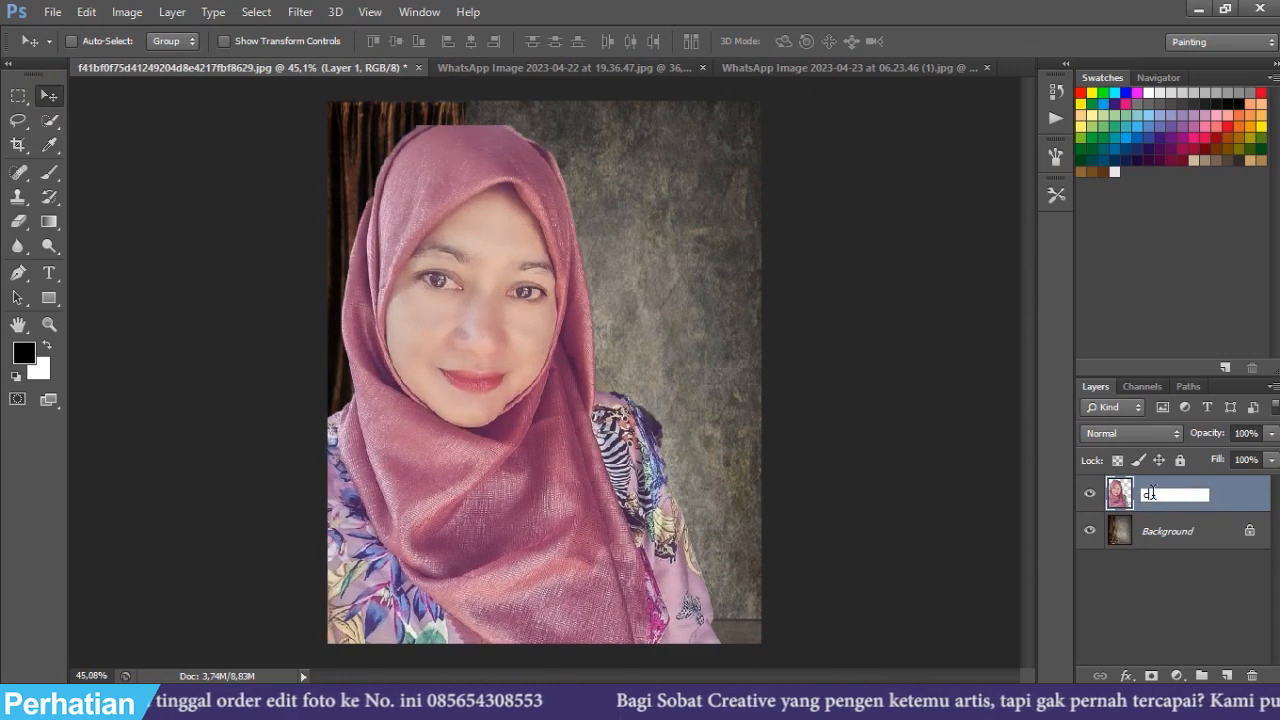
key("Return")
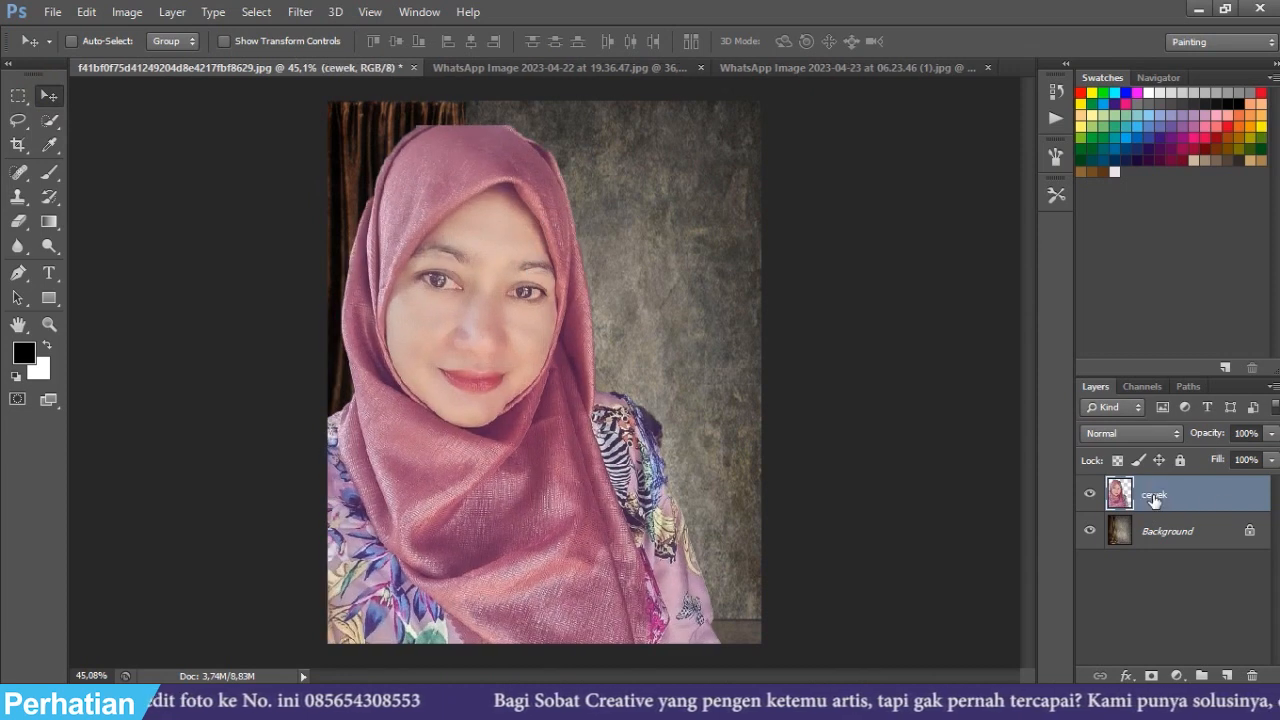
- Scale the cewek layer down proportionally and position the woman in the upper-left part of the backdrop, in front of the curtain
key("ctrl+t")
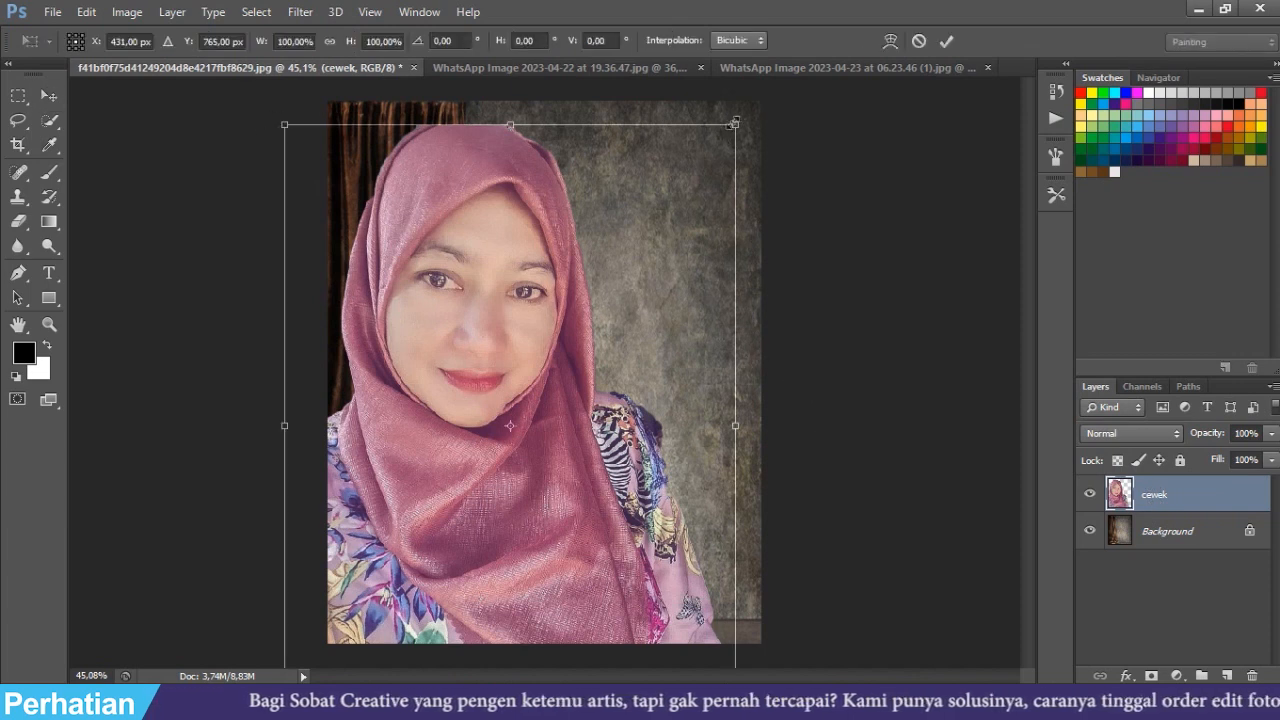
left_click_drag(722, 124, 557, 363)
left_click_drag(482, 548, 527, 292)
left_click_drag(600, 128, 580, 149)
mouse_move(532, 208)
left_mouse_down()
mouse_move(545, 185)
mouse_move(535, 190)
left_mouse_up()
key("Return")
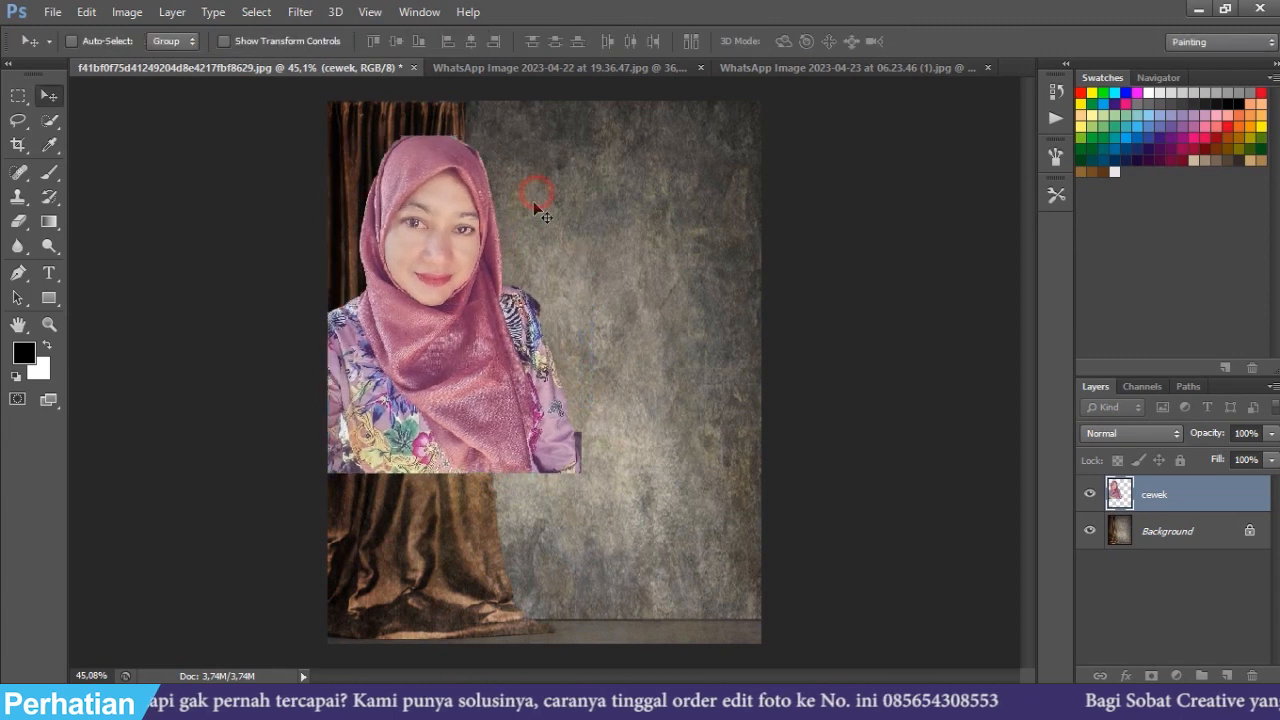
- Select the man in his photo with Quick Selection and copy the cutout into the curtain backdrop document beside the woman
left_click(817, 63)
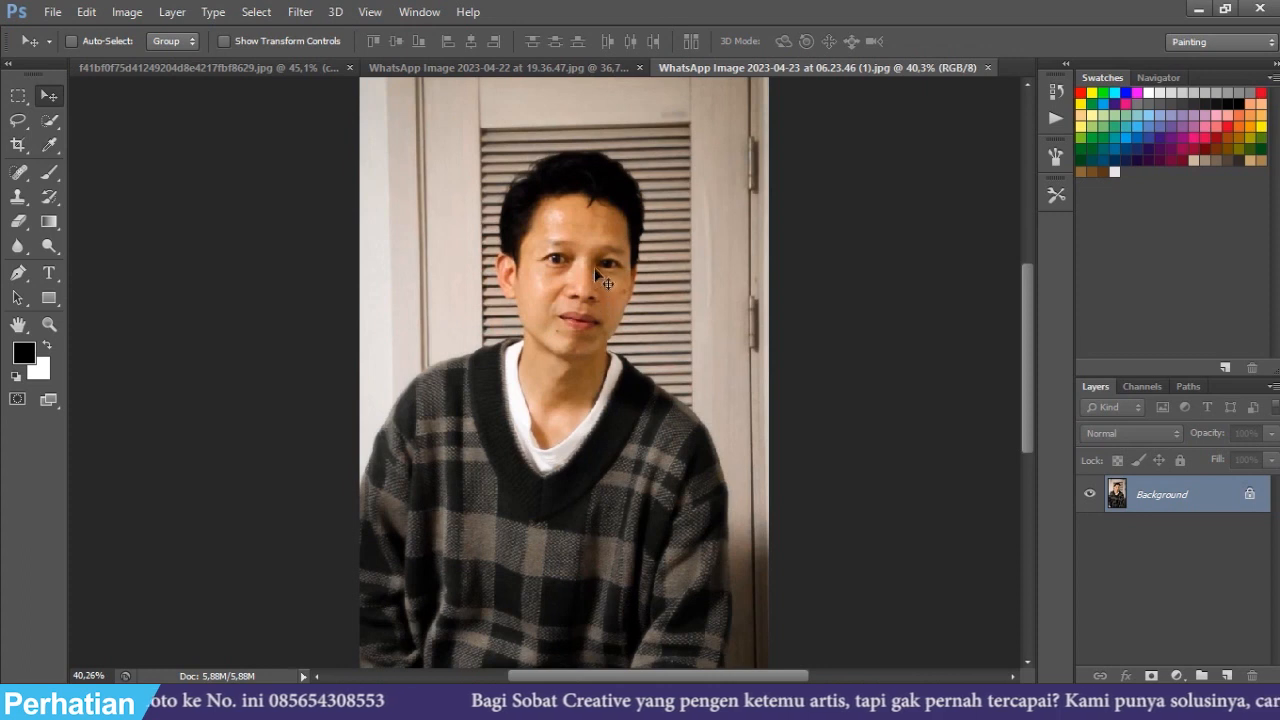
key("w")
left_click_drag(551, 191, 560, 420)
mouse_move(645, 457)
left_mouse_down()
mouse_move(661, 569)
mouse_move(650, 675)
mouse_move(566, 506)
left_mouse_up()
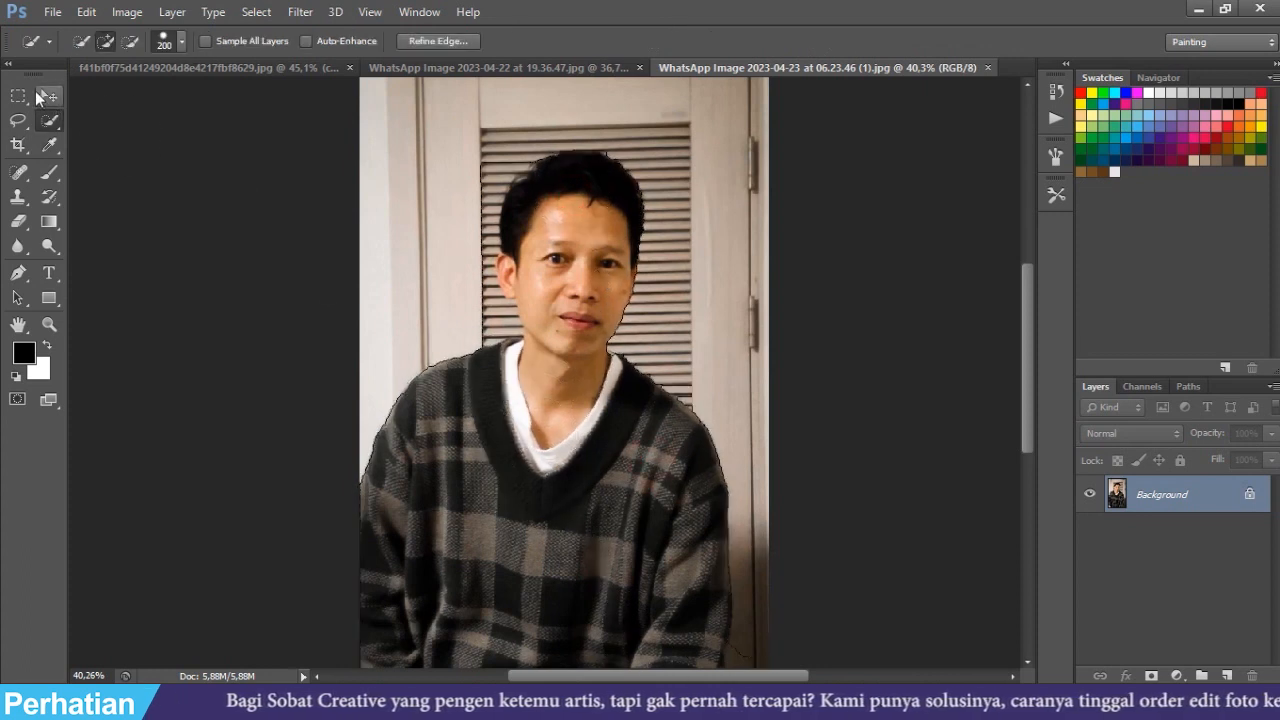
left_click(45, 94)
left_click_drag(529, 267, 675, 238)
- Scale the man's layer down with Free Transform so he fits beside the woman within the backdrop's height
key("ctrl+t")
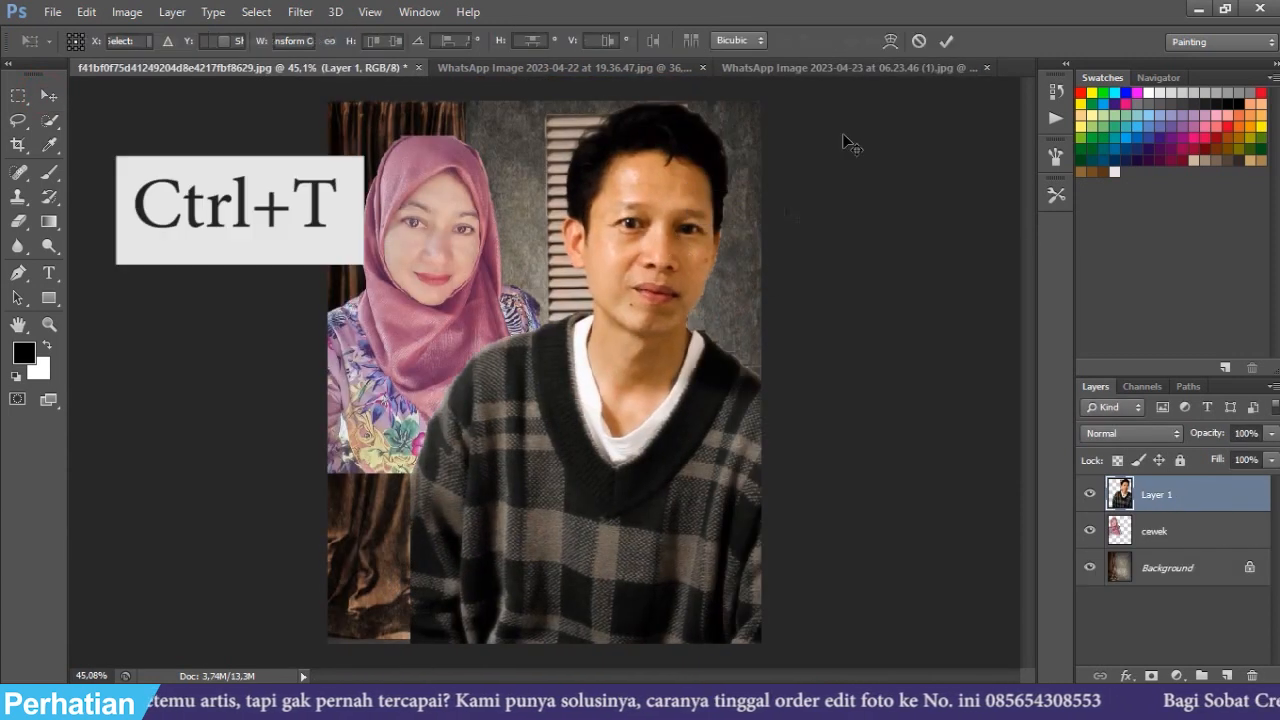
left_click_drag(864, 100, 785, 107)
double_click(740, 166)
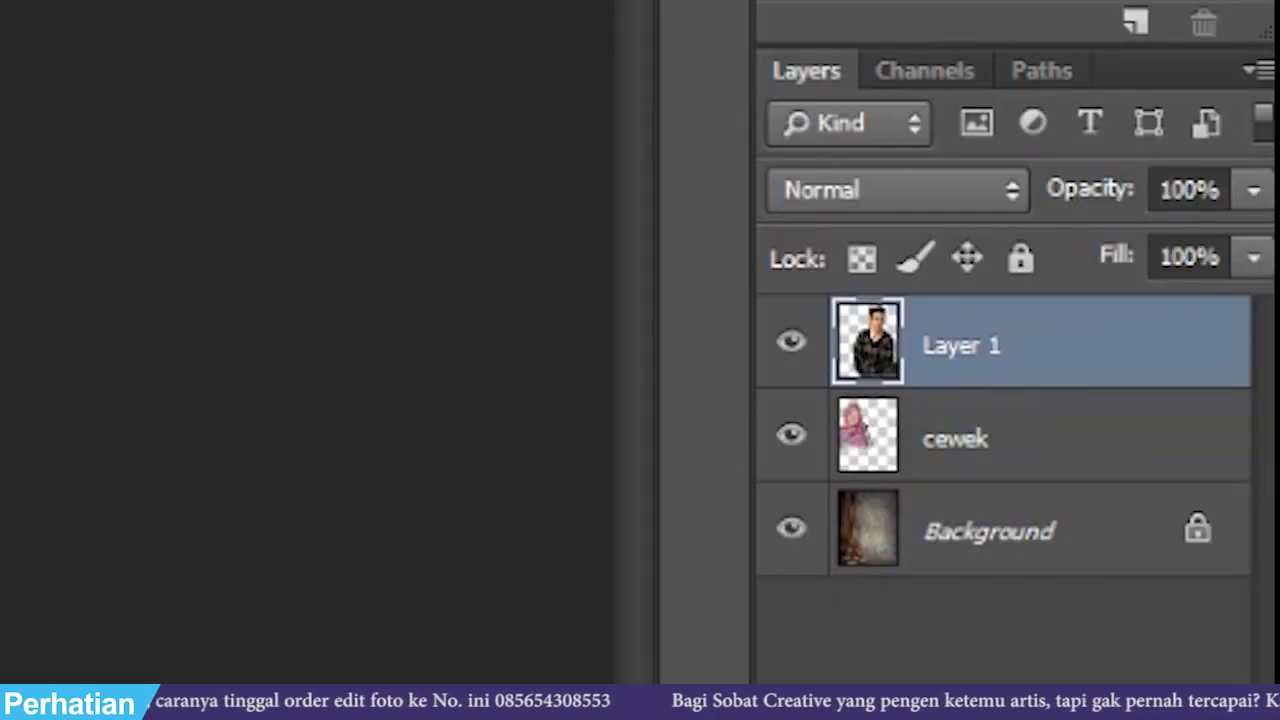
- Place the man's layer below the cewek layer and rename it cowok
left_click_drag(1000, 386, 1000, 472)
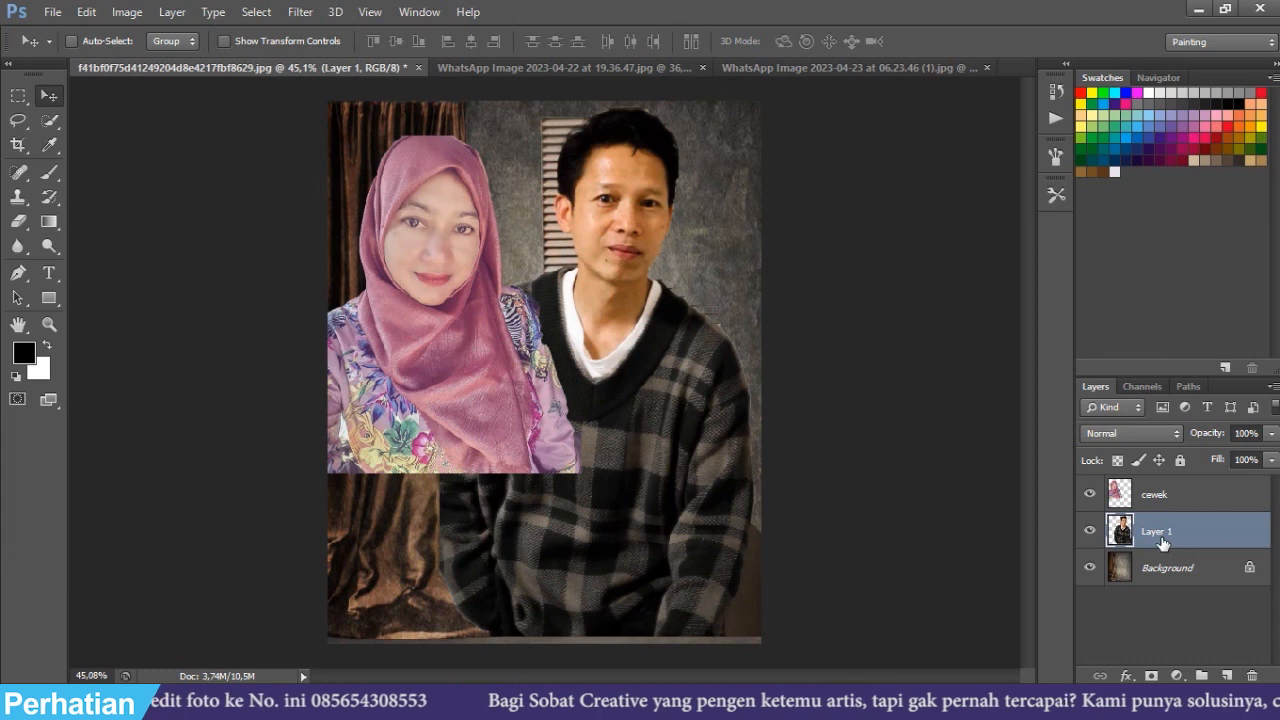
double_click(1158, 533)
type("cowok")
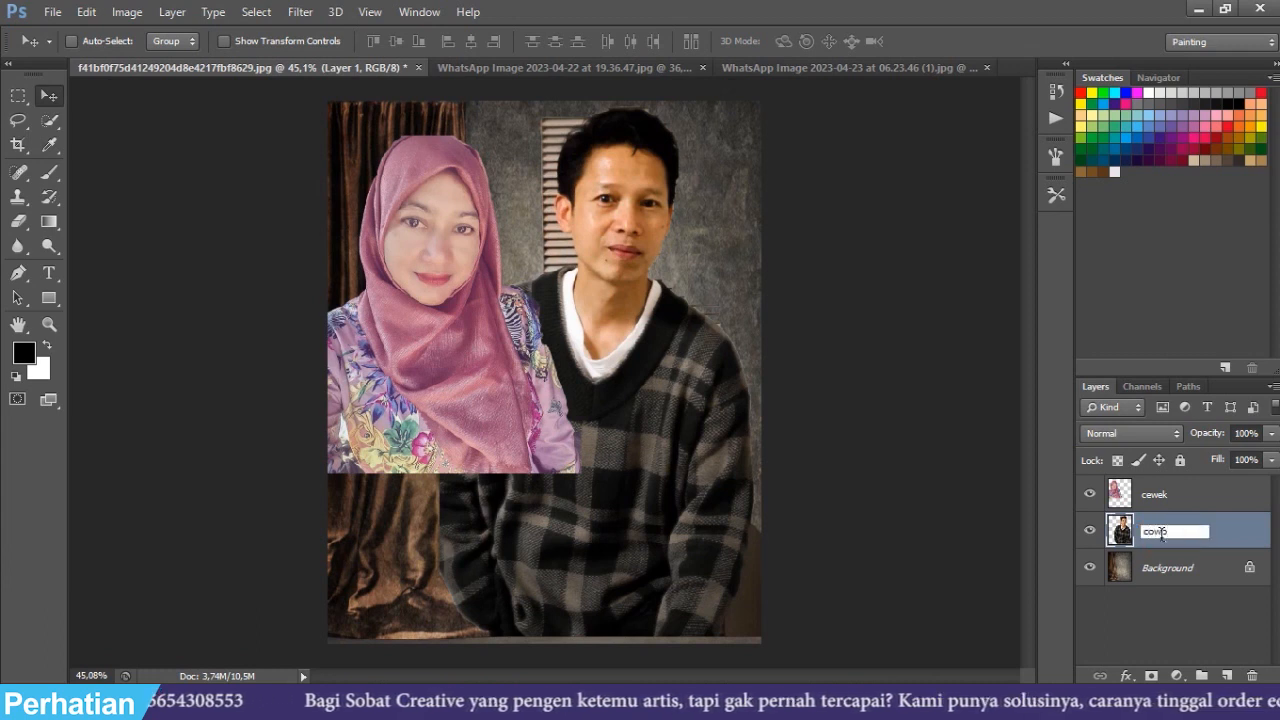
left_click(919, 466)
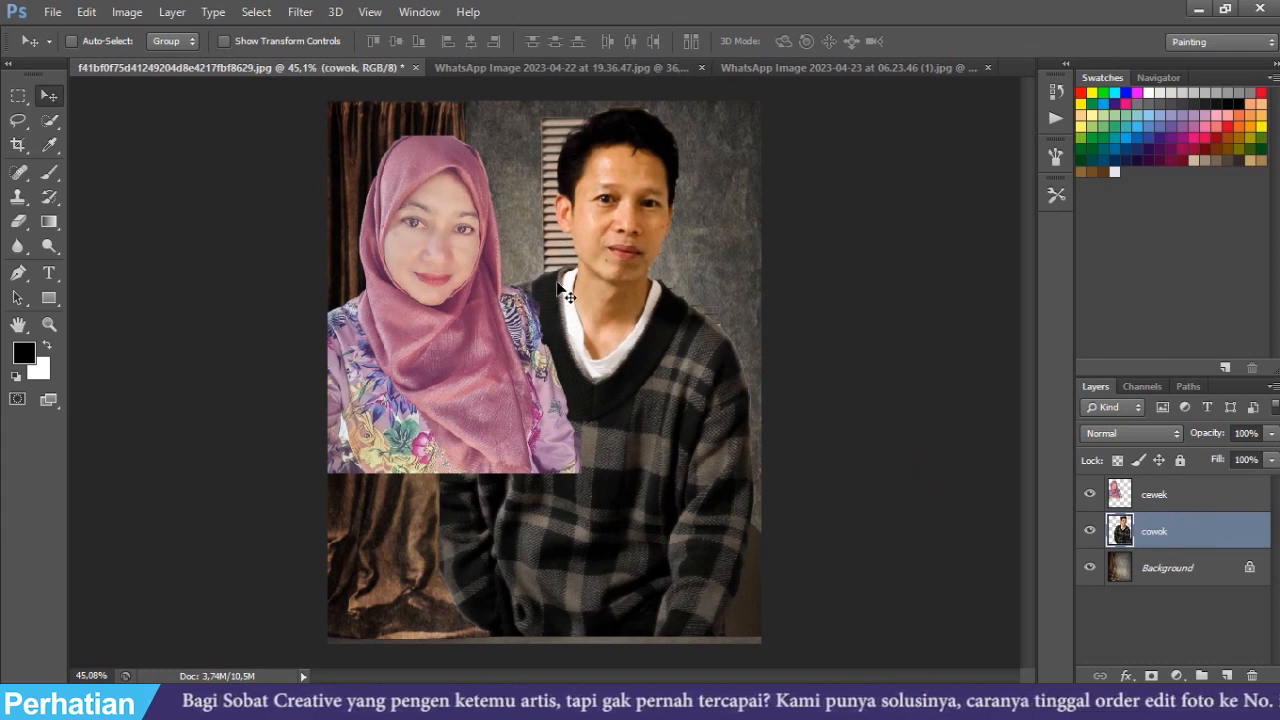
scroll(569, 290, "up", 3)
left_click_drag(571, 250, 511, 348)
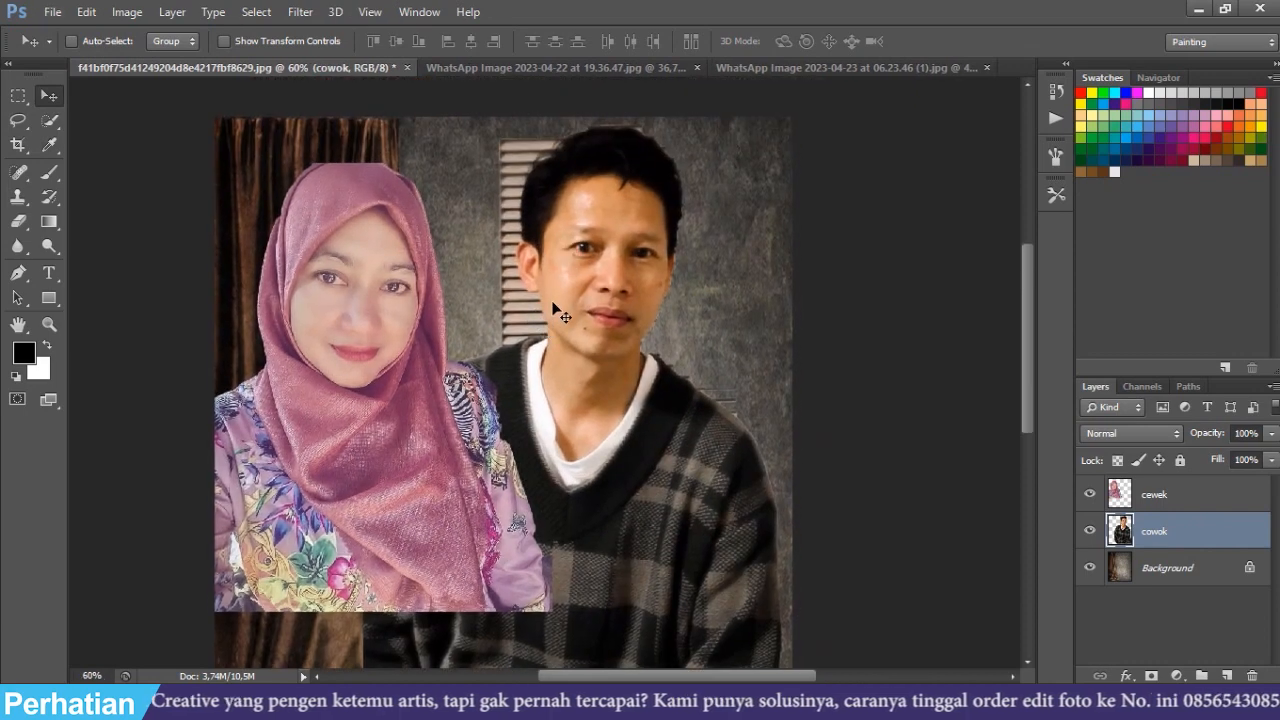
scroll(557, 308, "down", 5)
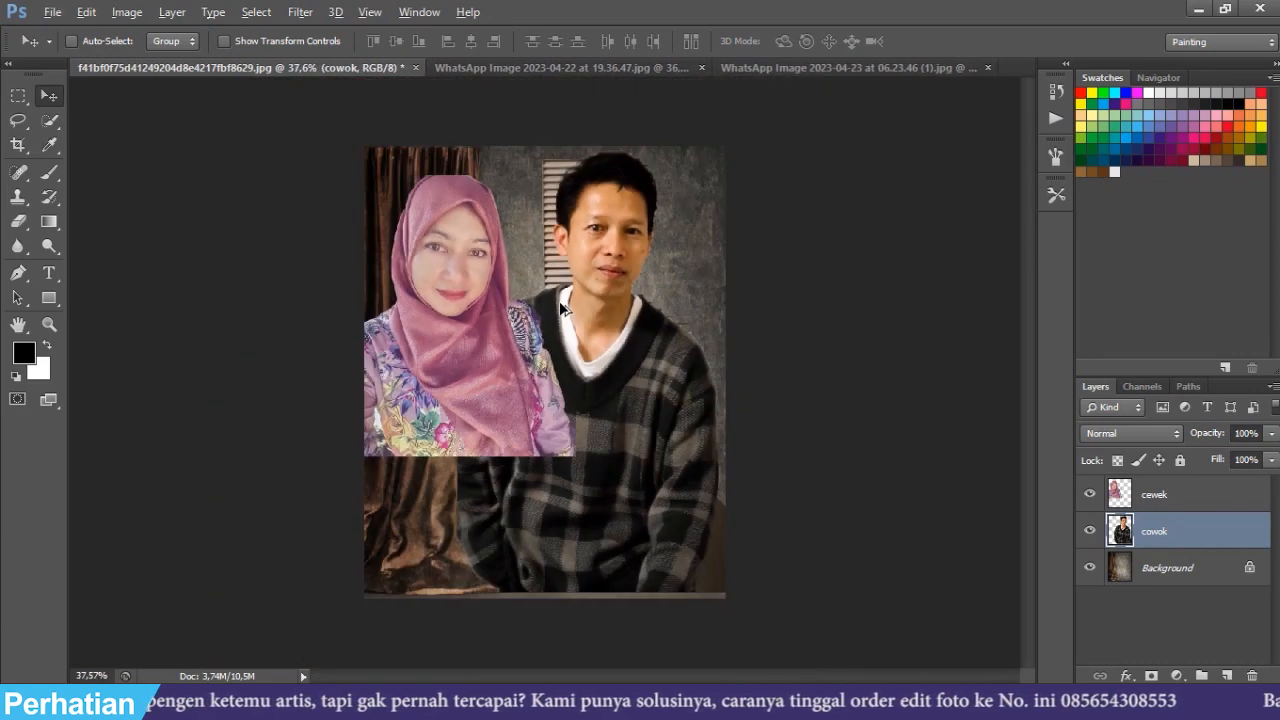
scroll(559, 301, "up", 3)
scroll(559, 301, "down", 2)
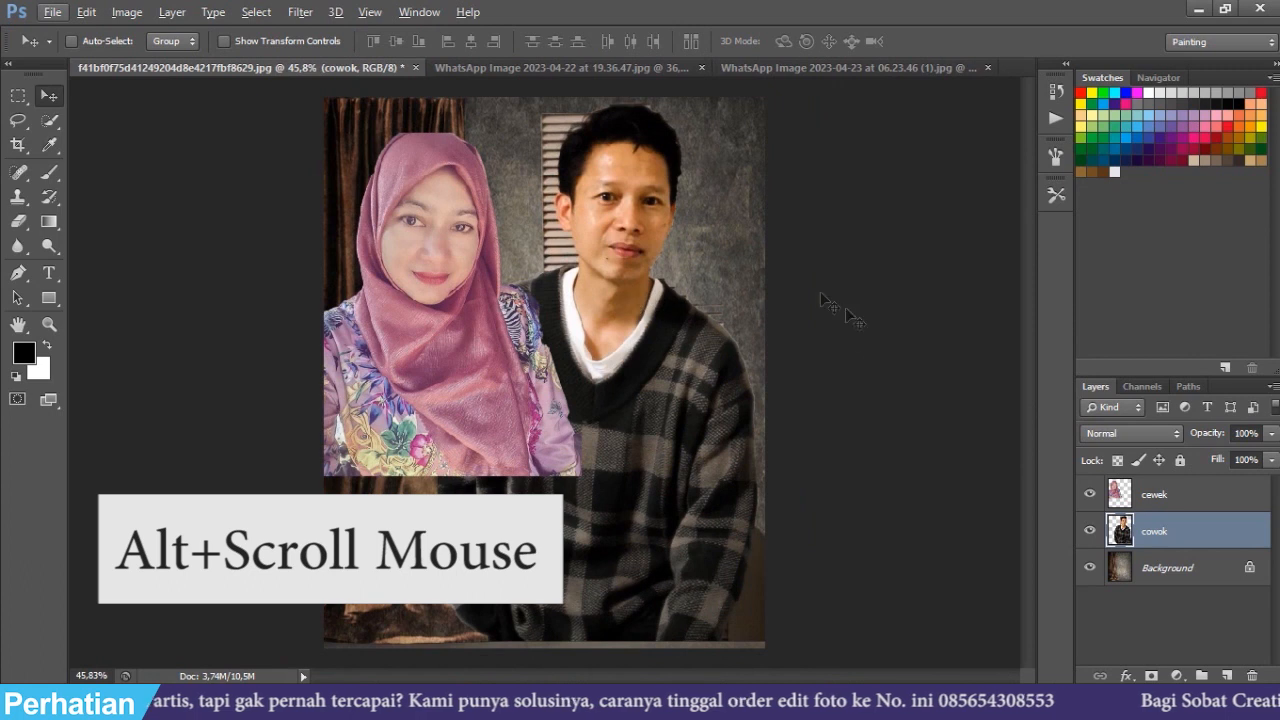
- Scale the cowok layer to about 95%, tilt it slightly counterclockwise and shift the man up beside the woman
key("ctrl+t")
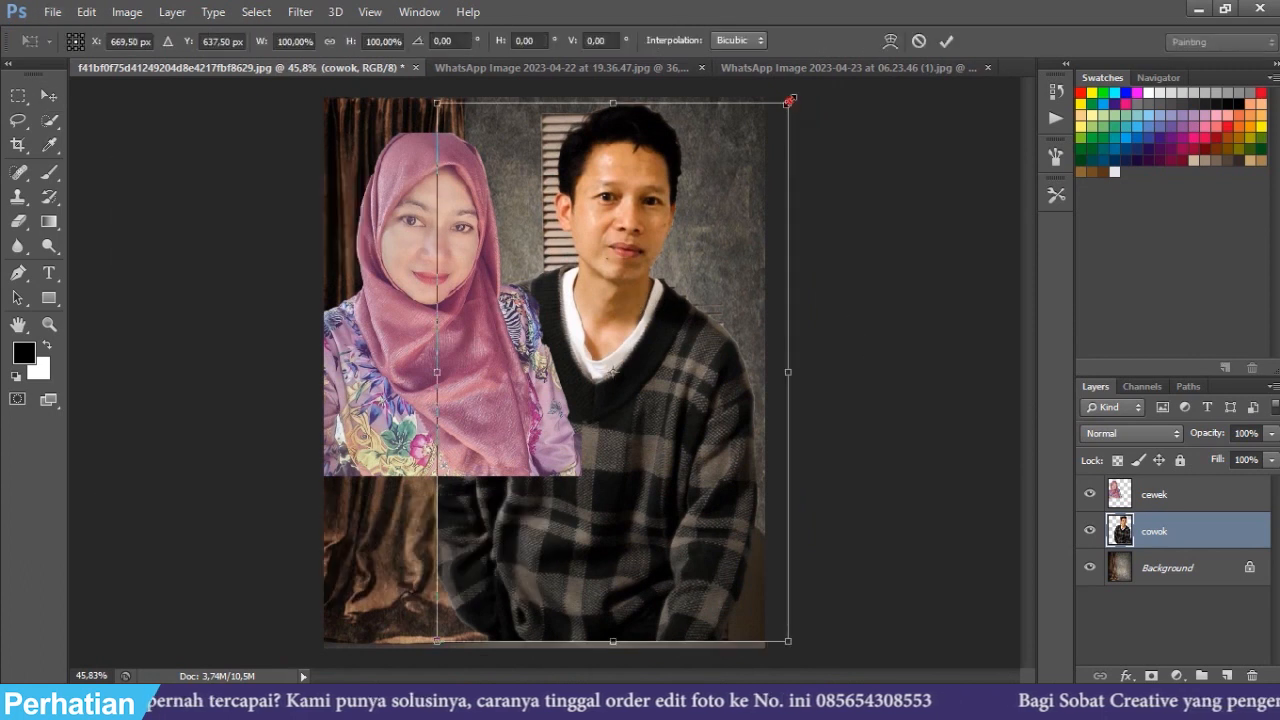
left_click_drag(789, 101, 772, 127)
left_click_drag(712, 233, 728, 201)
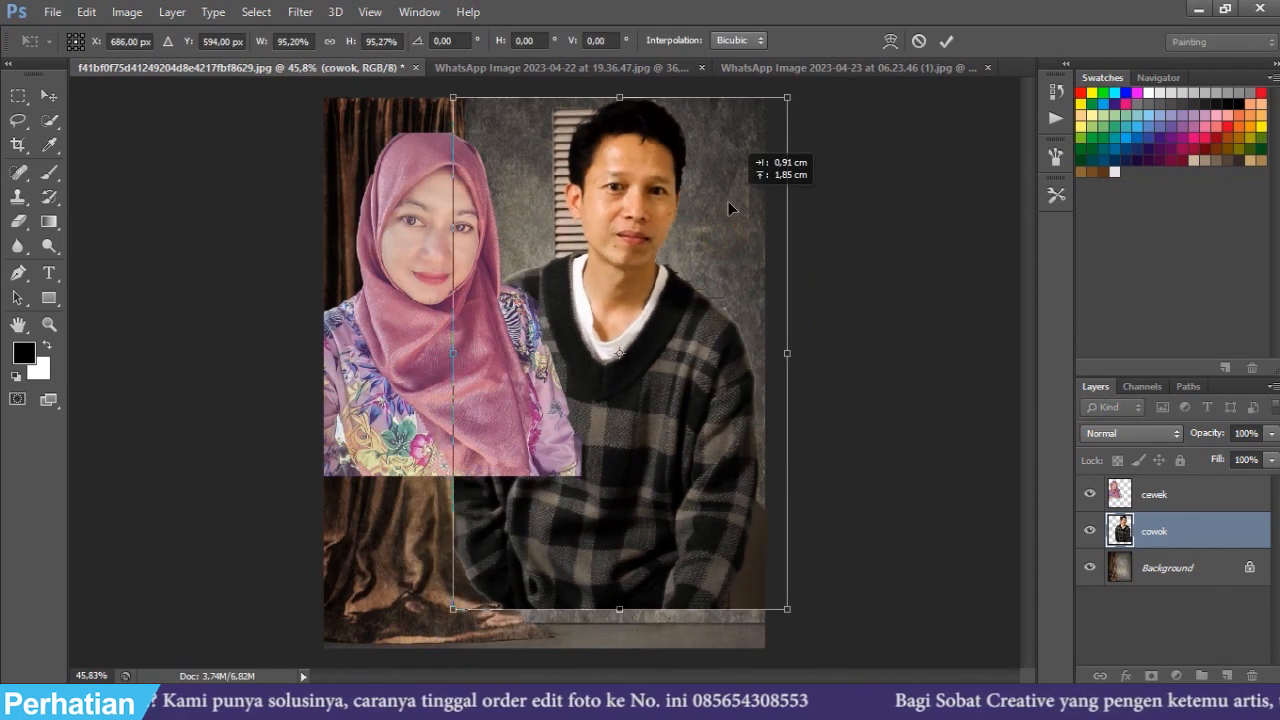
key("Return")
scroll(700, 260, "up", 3)
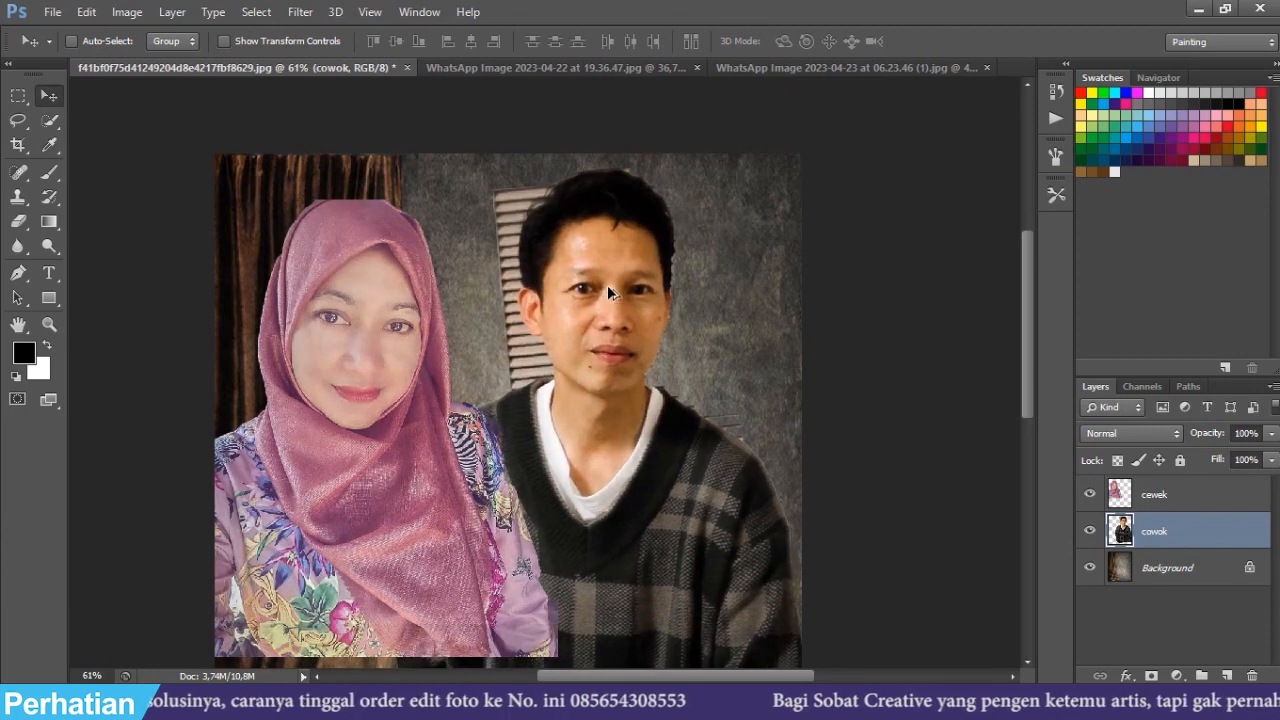
scroll(607, 285, "down", 3)
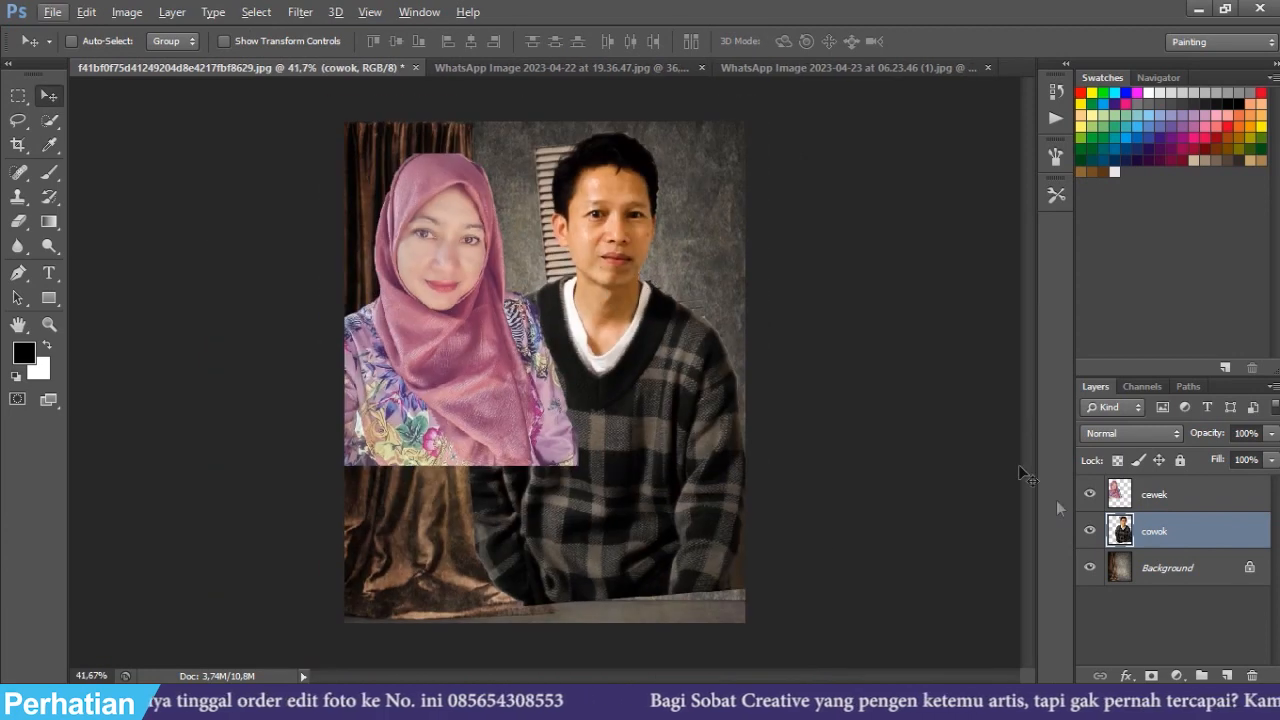
- Select the cewek layer and prepare the Eraser with a soft brush at 5% hardness
left_click(1160, 494)
scroll(360, 174, "up", 5)
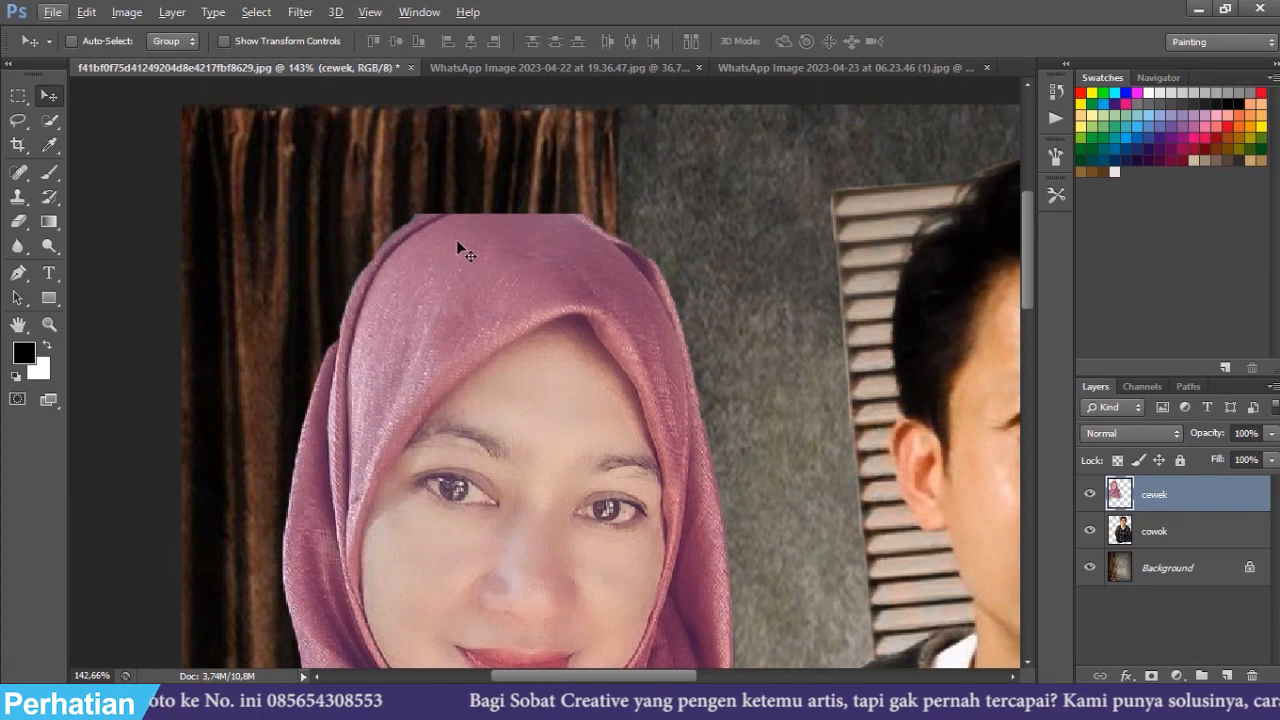
key("e")
left_click(701, 210)
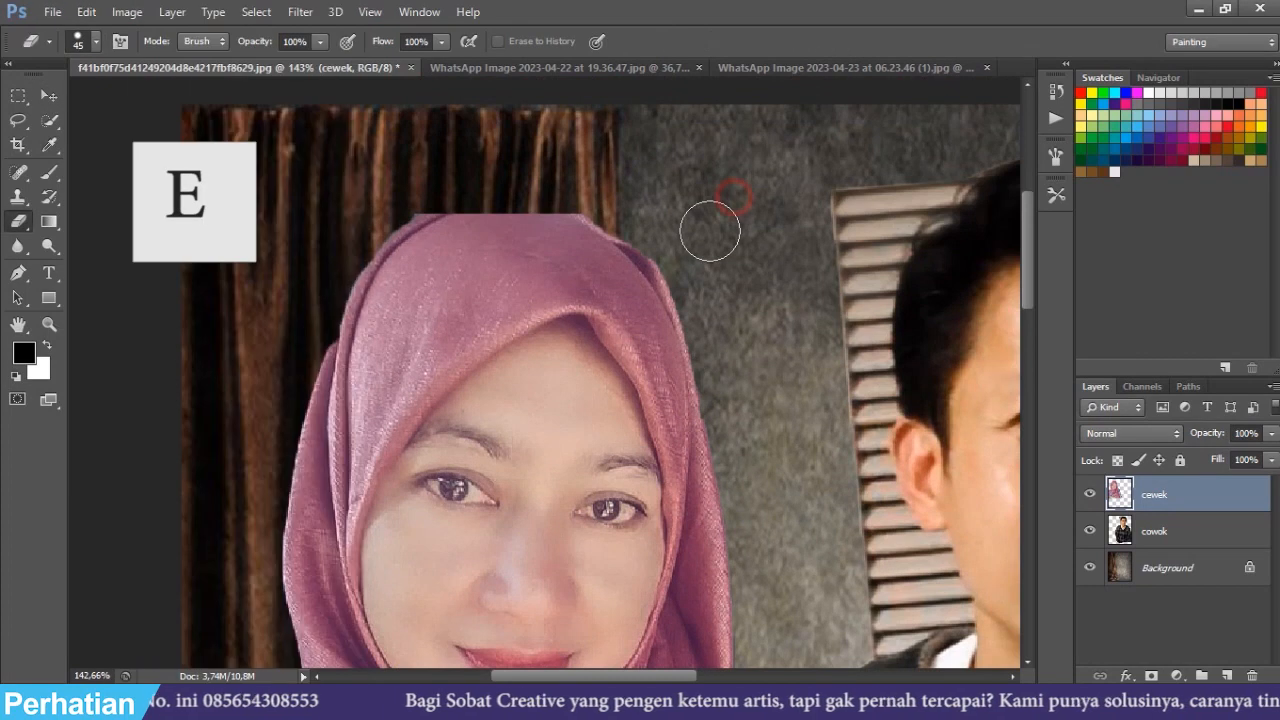
right_click(717, 227)
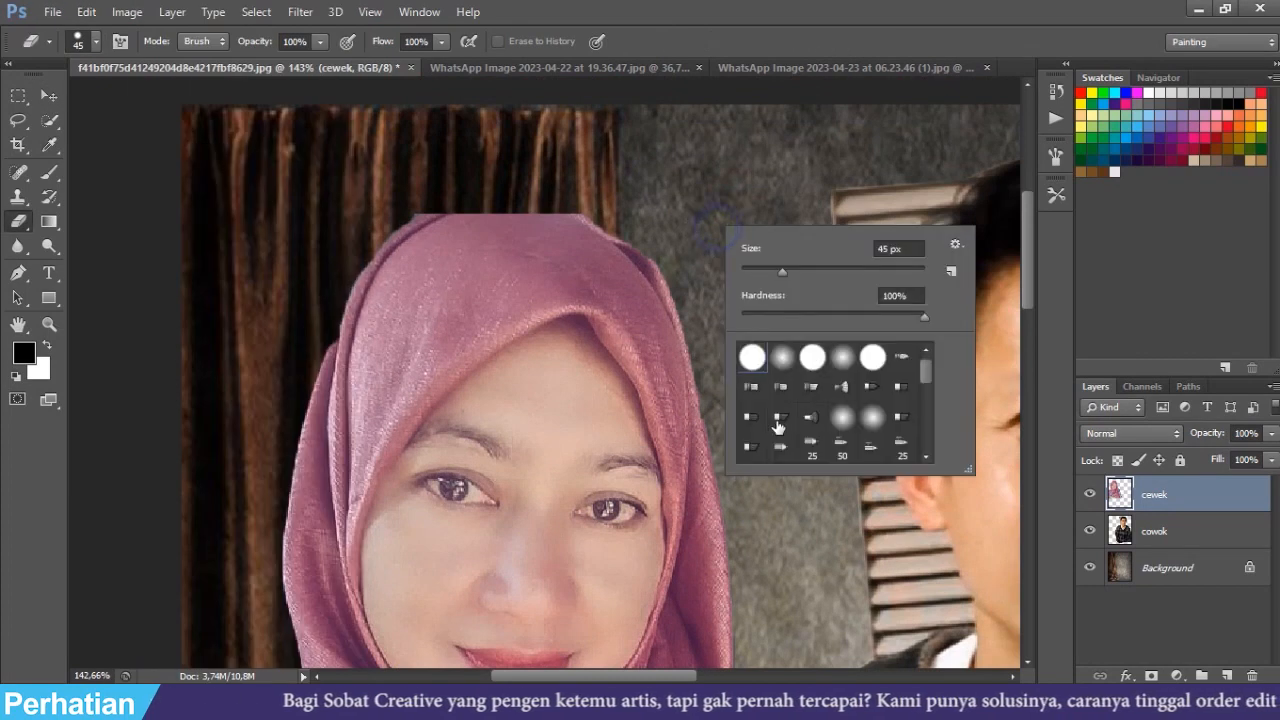
left_click(751, 313)
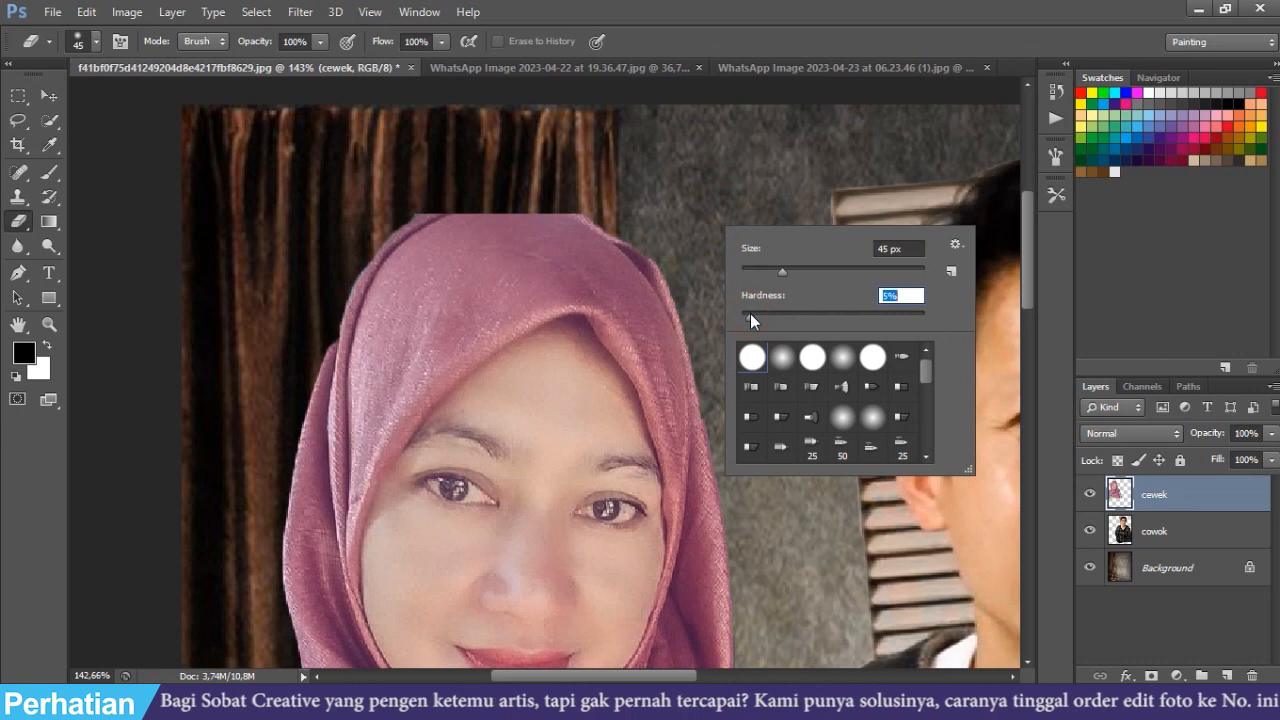
left_click(645, 190)
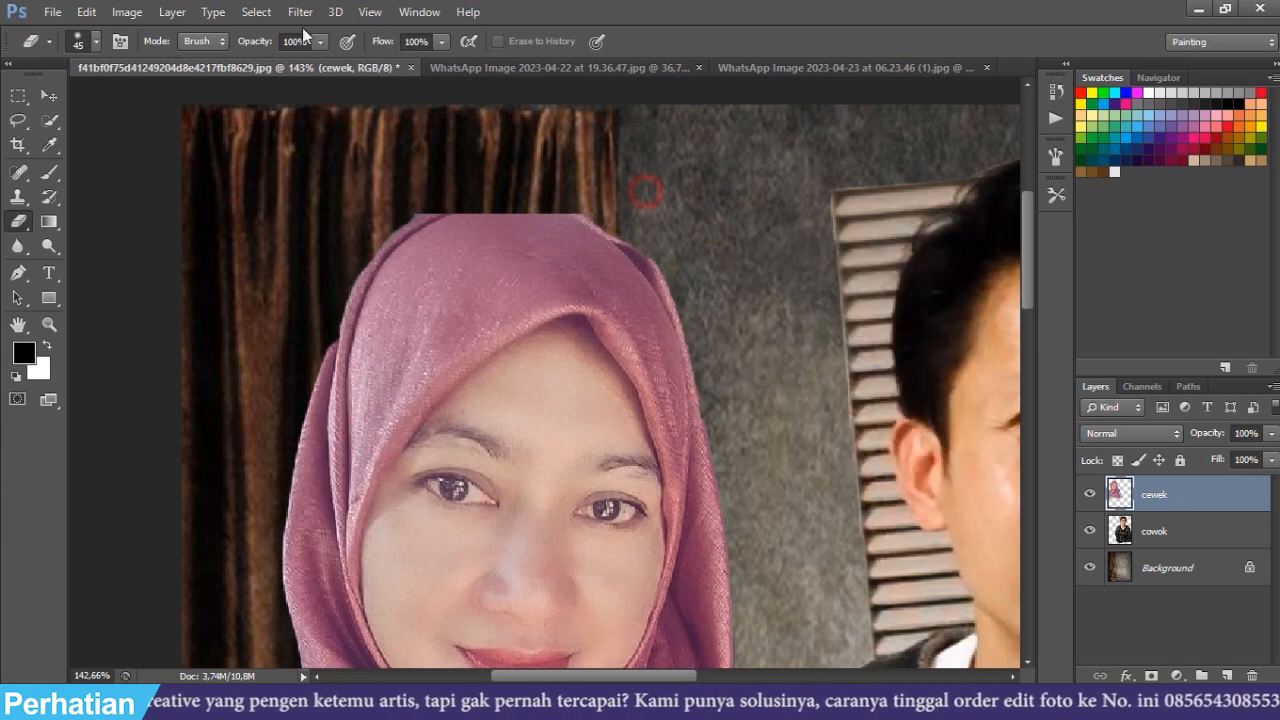
left_click(752, 203)
- Erase the leftover fringe along the outer edge of the woman's hijab with an 8 px eraser brush
scroll(345, 262, "up", 4)
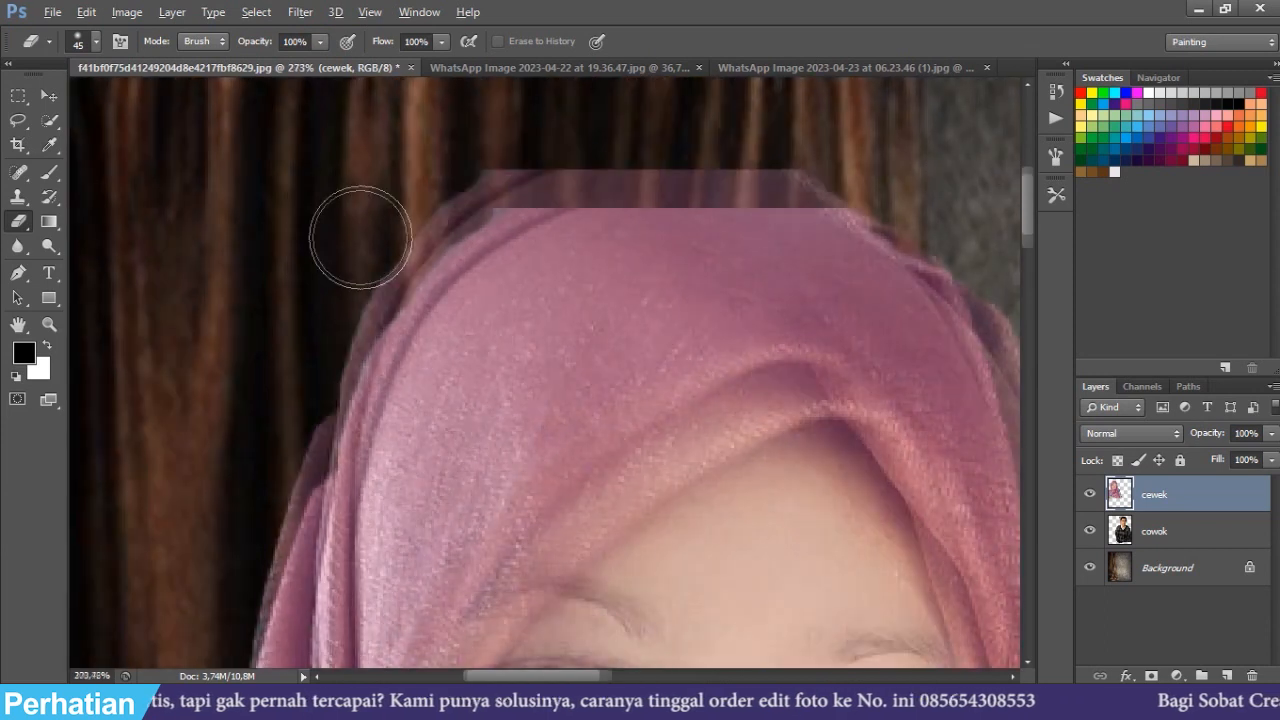
left_click_drag(392, 252, 373, 297)
scroll(405, 275, "down", 2)
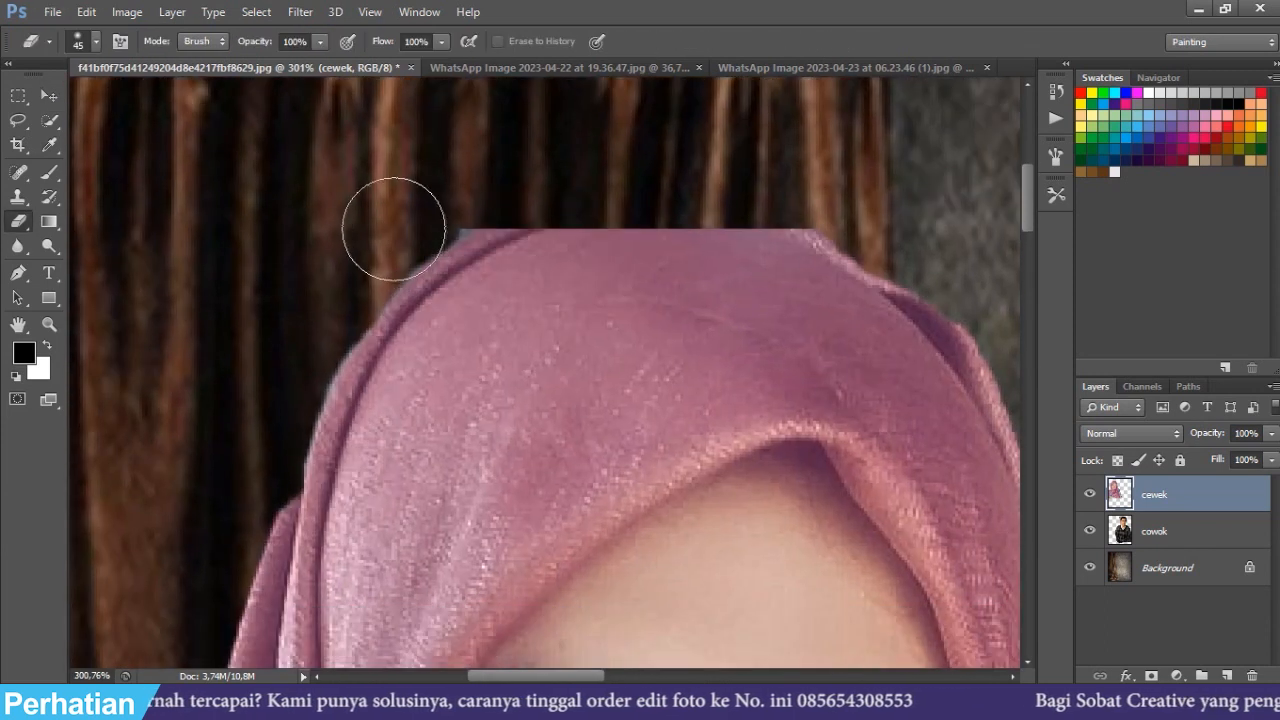
key("bracketleft")
key("bracketleft")
key("bracketleft")
key("bracketleft")
key("bracketleft")
key("bracketleft")
key("bracketleft")
key("bracketleft")
key("bracketleft")
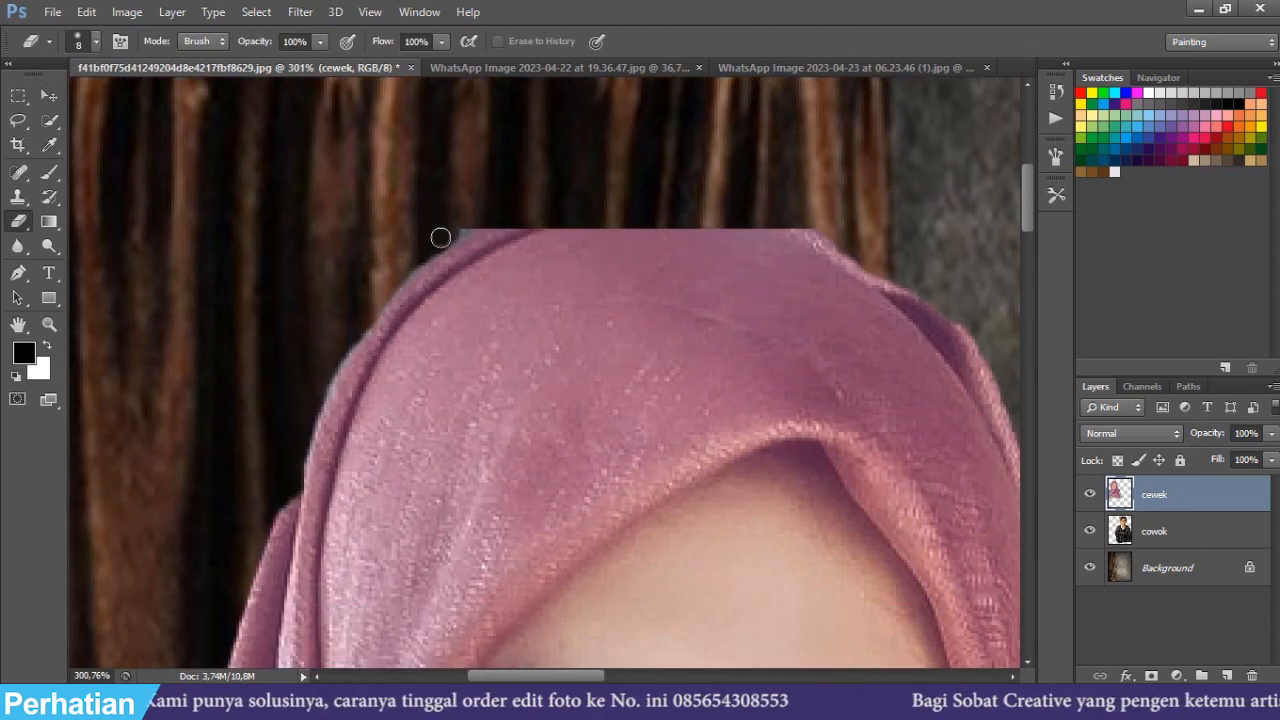
mouse_move(453, 223)
left_mouse_down()
mouse_move(394, 281)
mouse_move(502, 215)
mouse_move(419, 261)
mouse_move(372, 317)
mouse_move(303, 451)
left_mouse_up()
left_click_drag(327, 408, 598, 229)
left_click_drag(551, 274, 541, 316)
left_click_drag(880, 600, 340, 160)
left_click_drag(757, 420, 519, 173)
scroll(700, 500, "down", 5)
left_click_drag(600, 160, 700, 500)
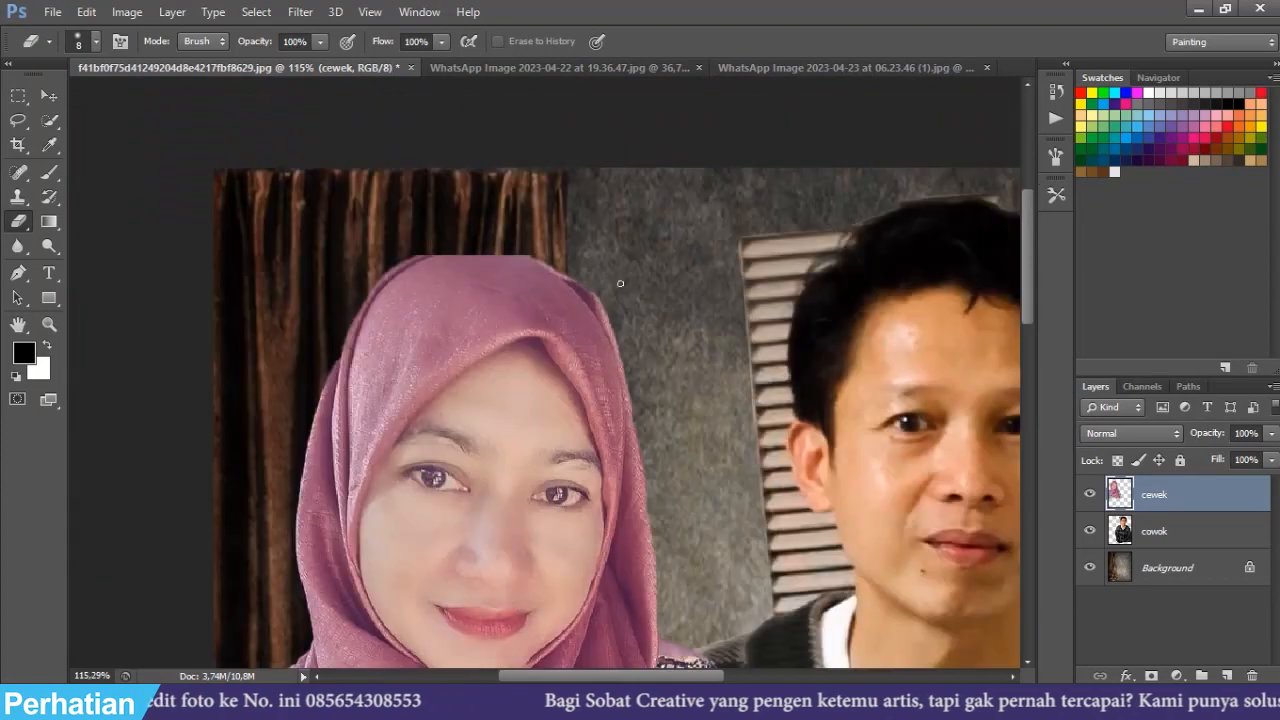
scroll(620, 280, "down", 3)
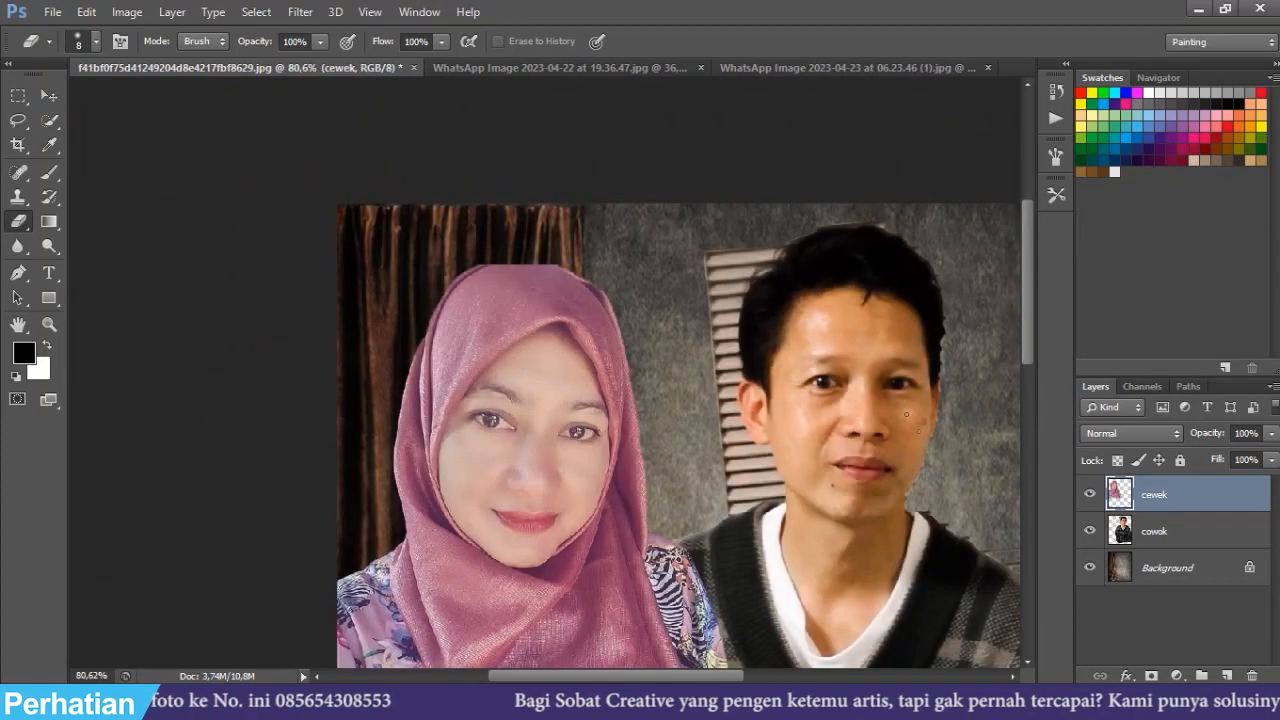
- Erase the leftover louvered shutter beside the man's hair and ear on the cowok layer, enlarging the eraser to 35 px
left_click(1210, 540)
scroll(752, 330, "up", 3)
mouse_move(728, 185)
left_mouse_down()
mouse_move(702, 265)
mouse_move(728, 240)
mouse_move(722, 316)
left_mouse_up()
scroll(722, 316, "up", 2)
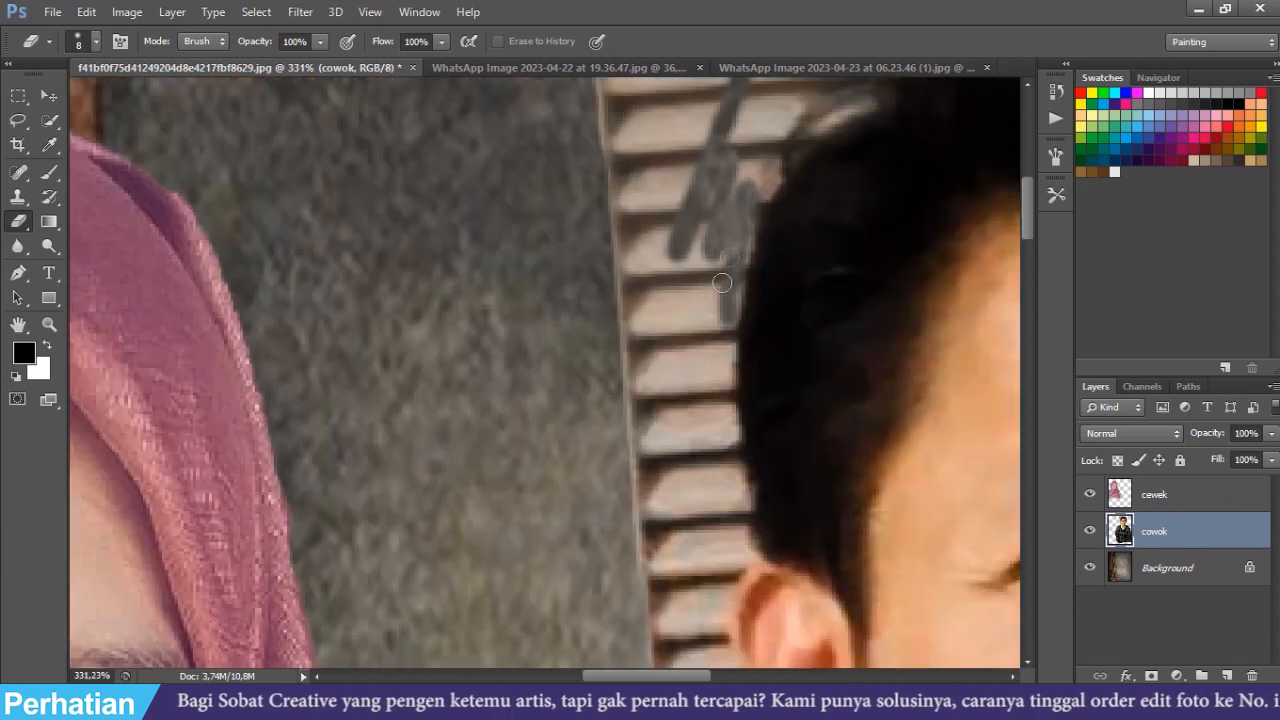
left_click_drag(749, 177, 636, 378)
mouse_move(688, 260)
left_mouse_down()
mouse_move(651, 364)
mouse_move(660, 320)
mouse_move(556, 466)
left_mouse_up()
left_click_drag(543, 573, 611, 366)
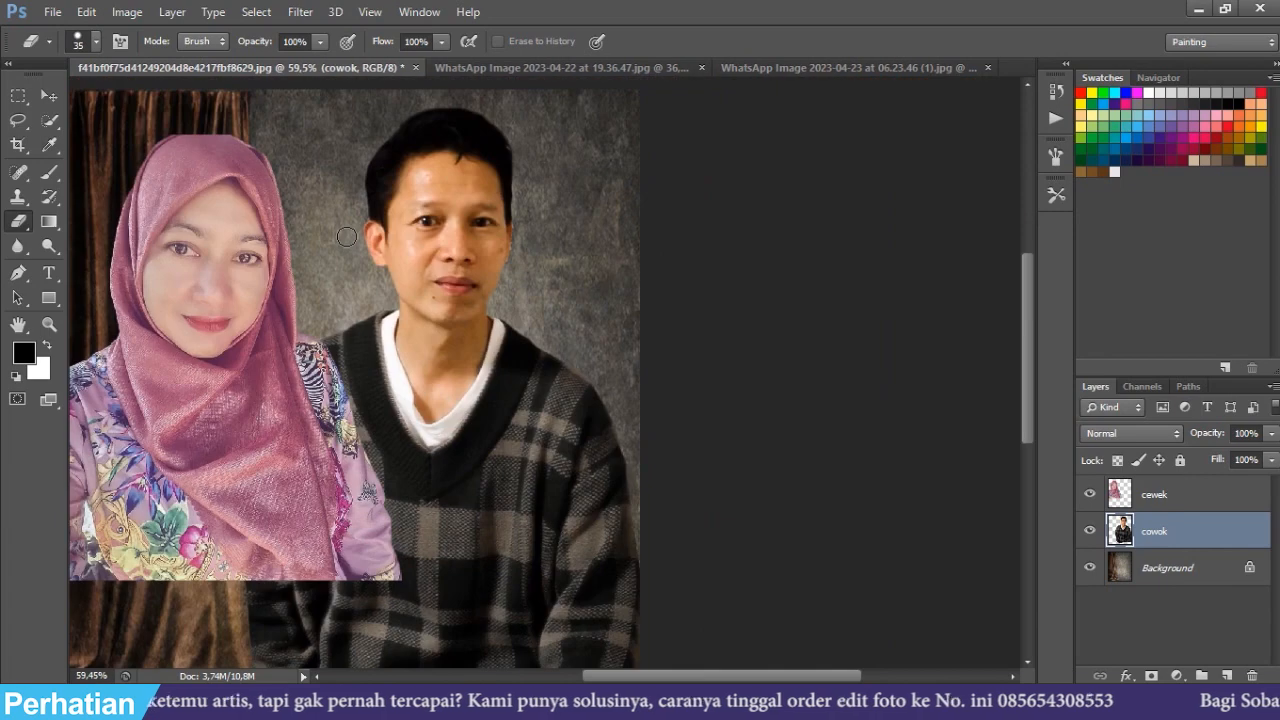
scroll(347, 237, "down", 5)
scroll(699, 411, "up", 2)
left_click(50, 98)
- Clone hijab fabric onto the cut-off top of the woman's head on the cewek layer, using the Clone Stamp at 20% opacity
scroll(398, 191, "up", 6)
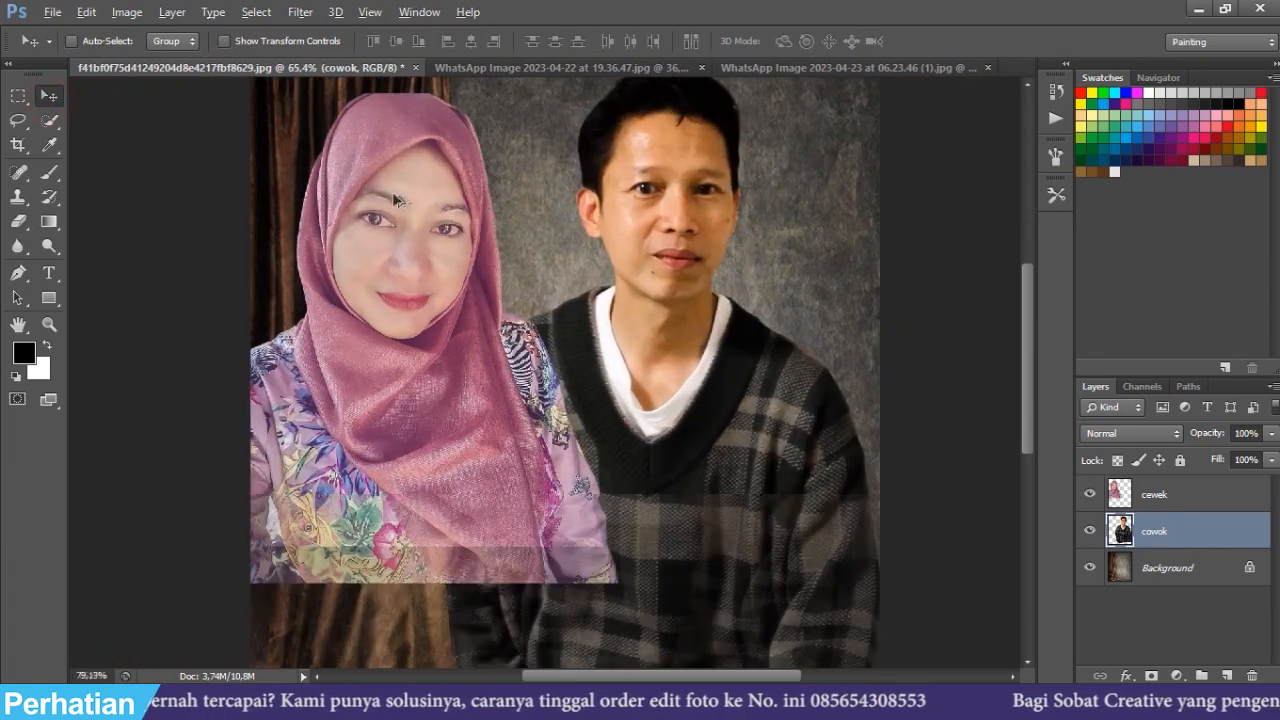
scroll(390, 196, "up", 3)
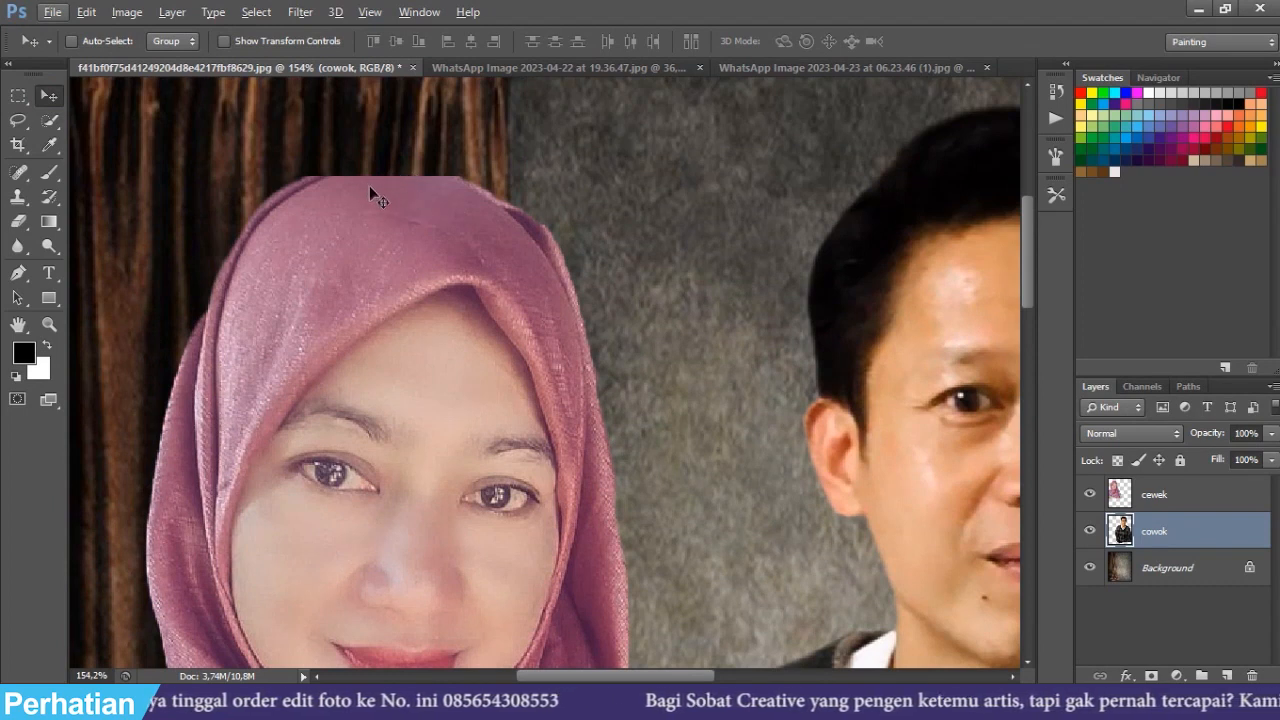
left_click(1122, 495)
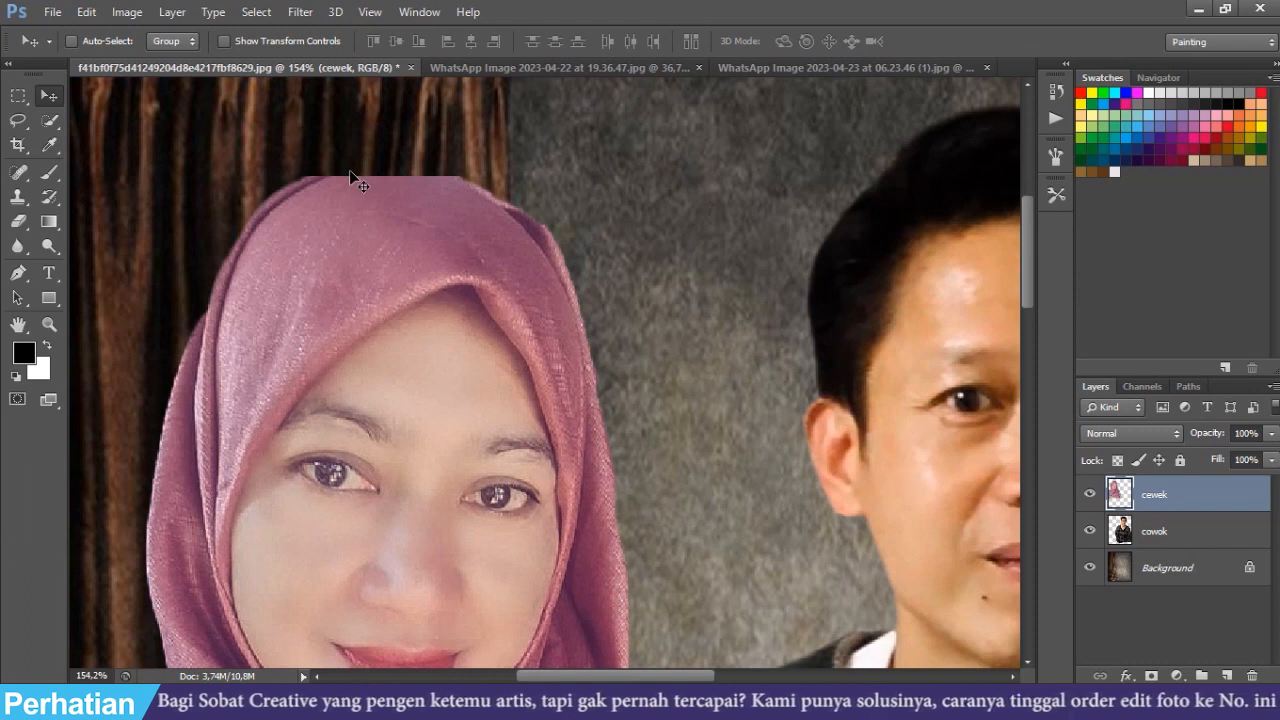
key("s")
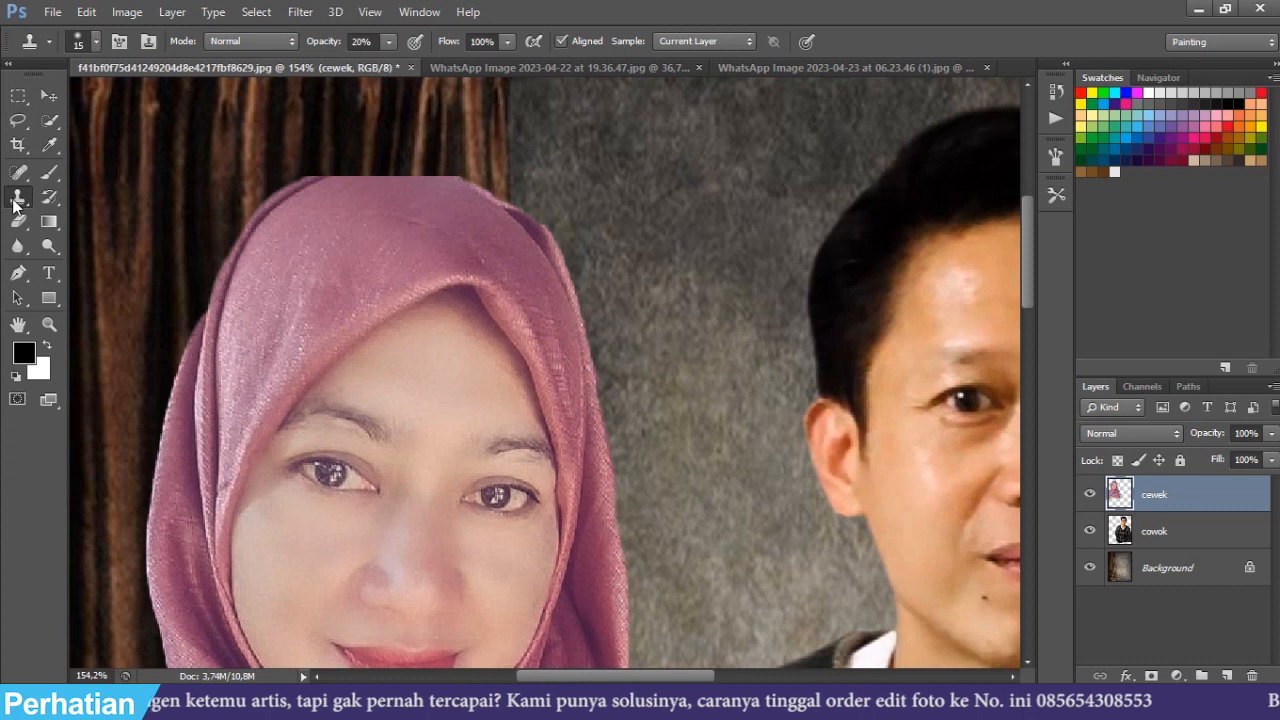
scroll(338, 167, "up", 5)
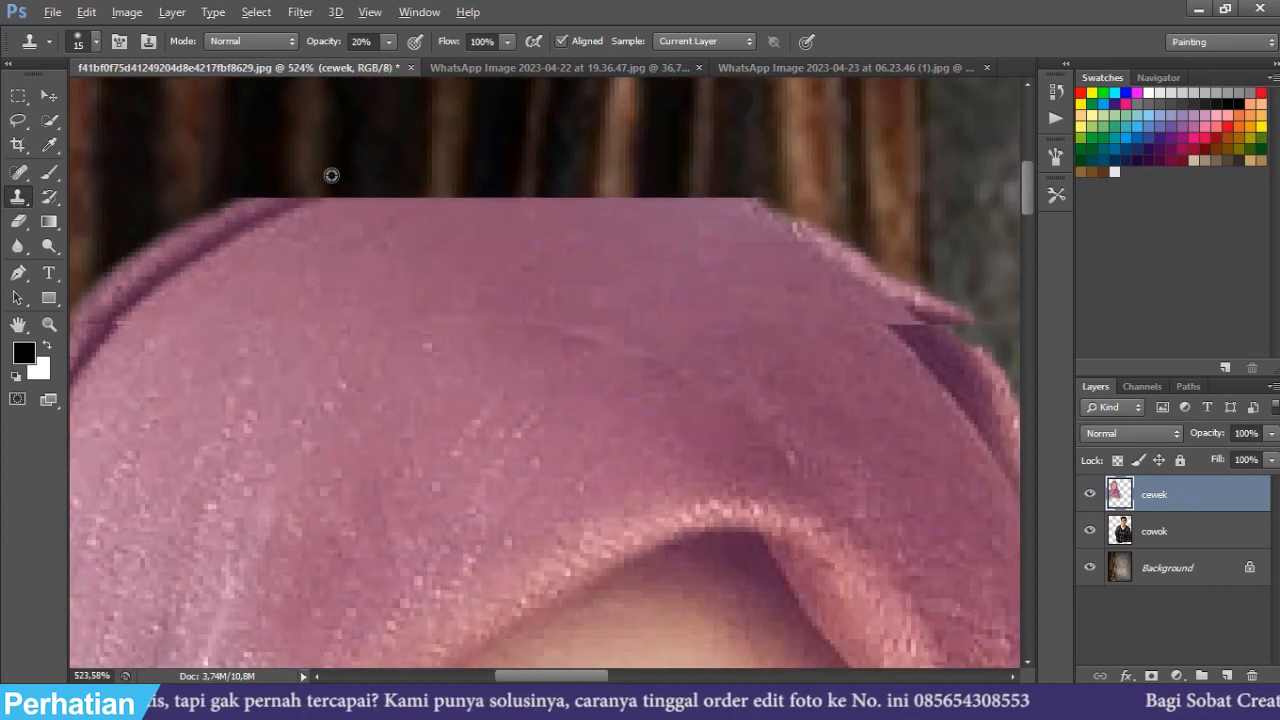
key("alt")
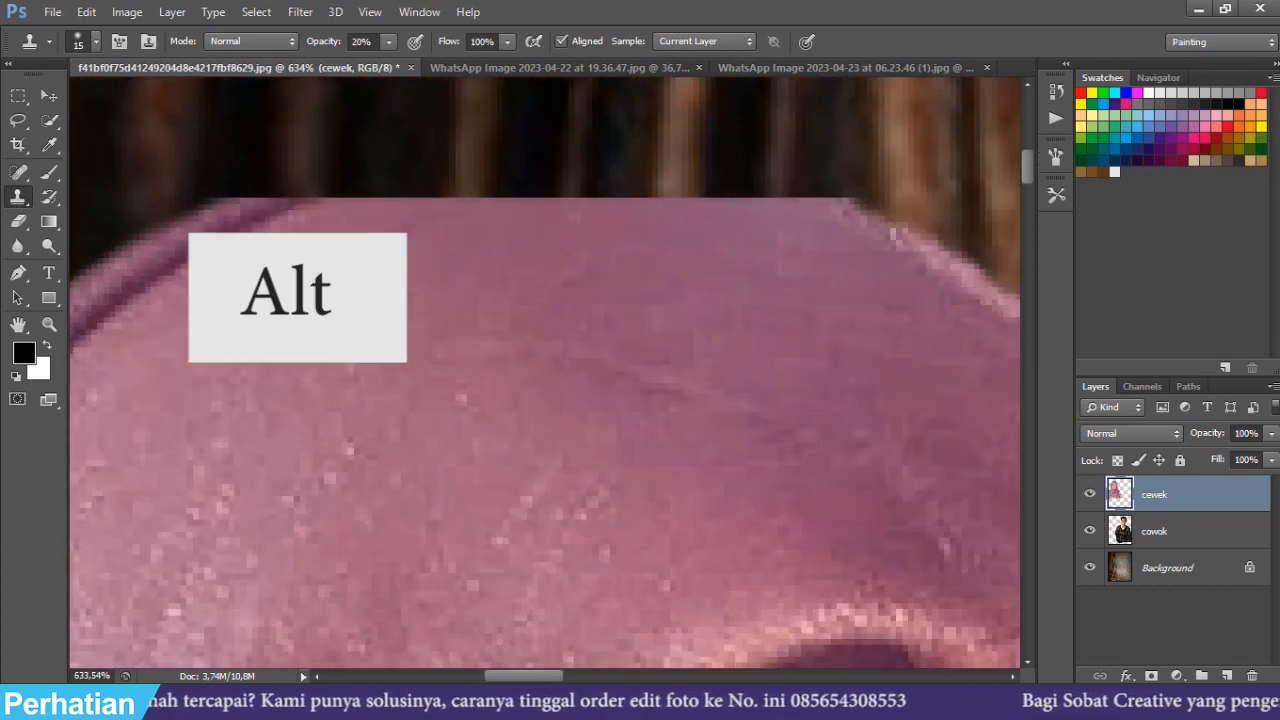
left_click(382, 243, "alt")
mouse_move(356, 225)
left_mouse_down()
mouse_move(402, 214)
mouse_move(408, 191)
mouse_move(395, 201)
left_mouse_up()
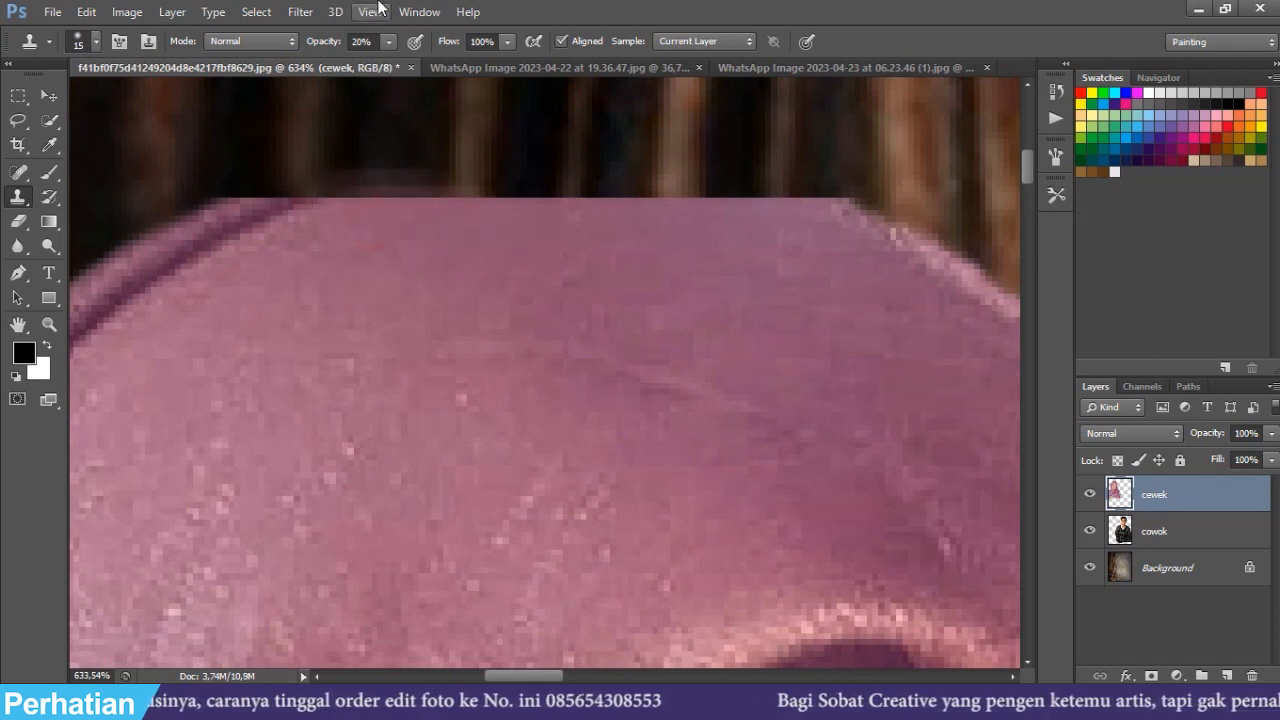
- Raise the Clone Stamp opacity to 100% and extend the hijab's flat top into a rounded crown with sampled fabric
left_click(366, 246, "alt")
left_click_drag(380, 214, 606, 207)
mouse_move(721, 235)
left_mouse_down()
mouse_move(675, 204)
mouse_move(815, 240)
mouse_move(768, 232)
left_mouse_up()
left_click(848, 284, "alt")
mouse_move(651, 186)
left_mouse_down()
mouse_move(531, 190)
mouse_move(426, 221)
left_mouse_up()
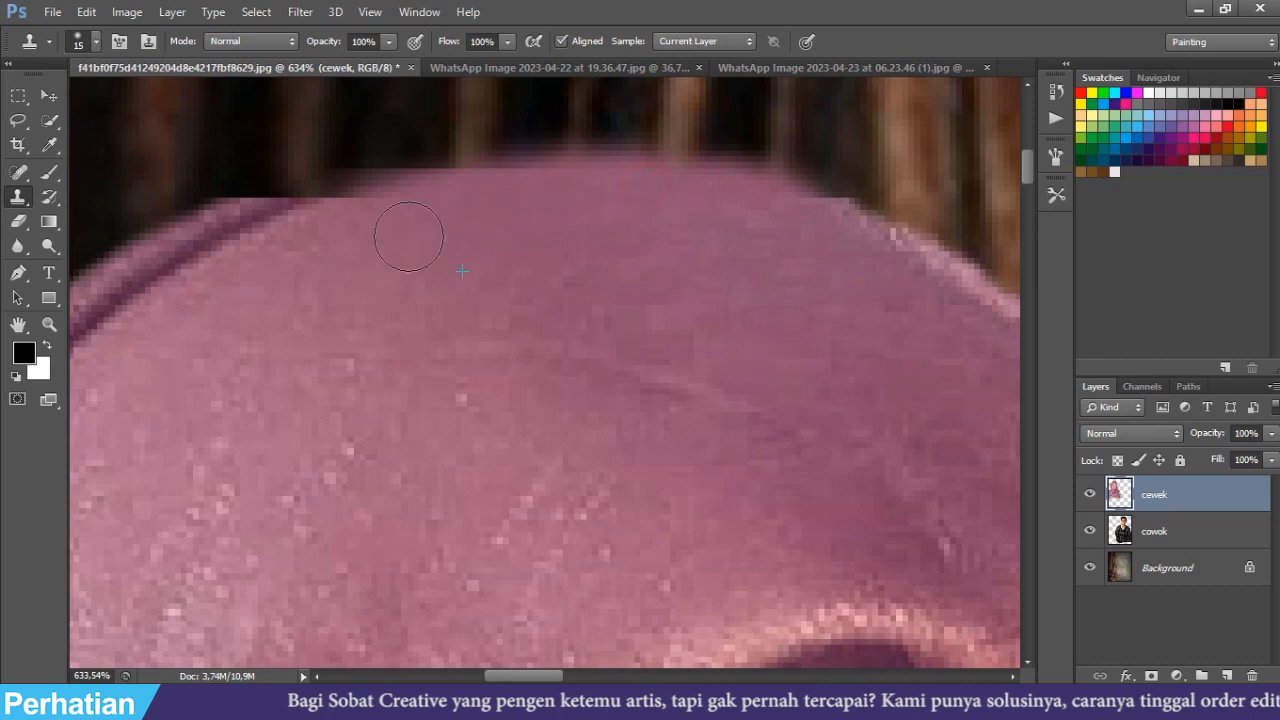
- Refine the rebuilt crown's edge by cloning nearby fabric, reducing the Clone Stamp brush to 6 px
mouse_move(241, 252)
left_mouse_down()
mouse_move(443, 221)
mouse_move(368, 254)
mouse_move(594, 181)
left_mouse_up()
left_click(511, 195, "alt")
key("bracketleft")
key("bracketleft")
key("bracketleft")
key("bracketleft")
key("bracketleft")
left_click(431, 211, "alt")
scroll(470, 188, "down", 10)
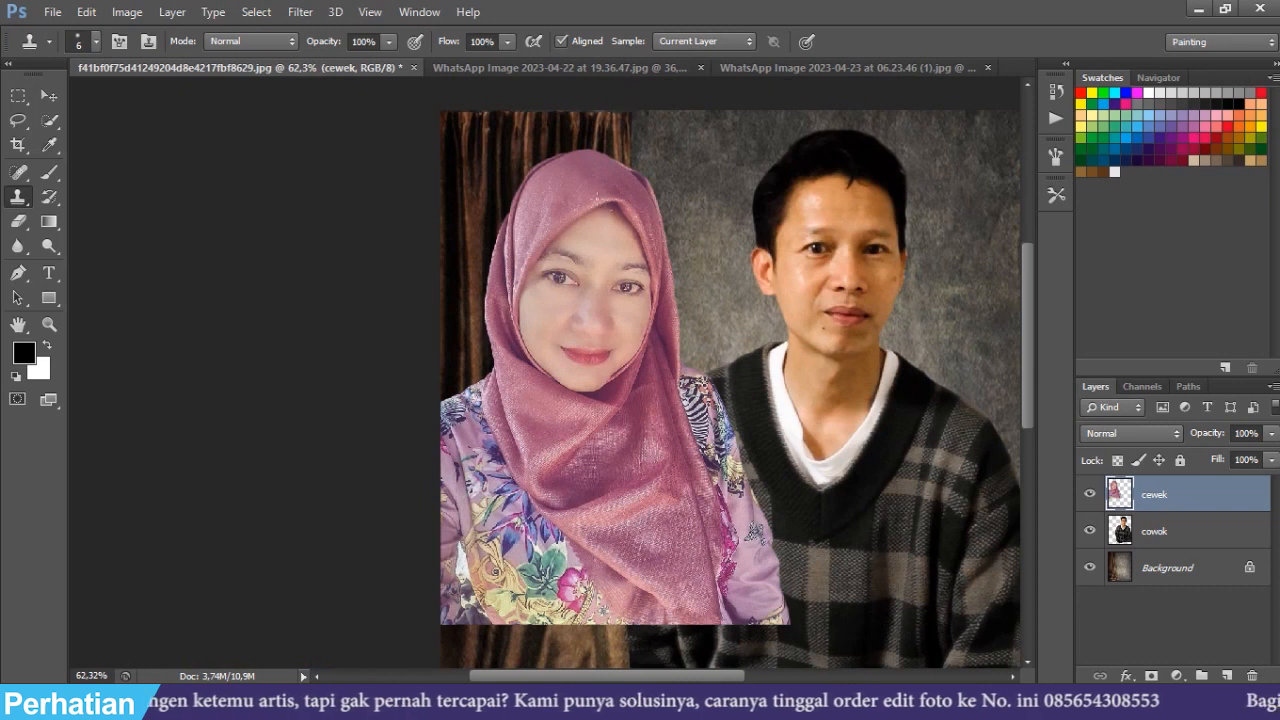
left_click(48, 95)
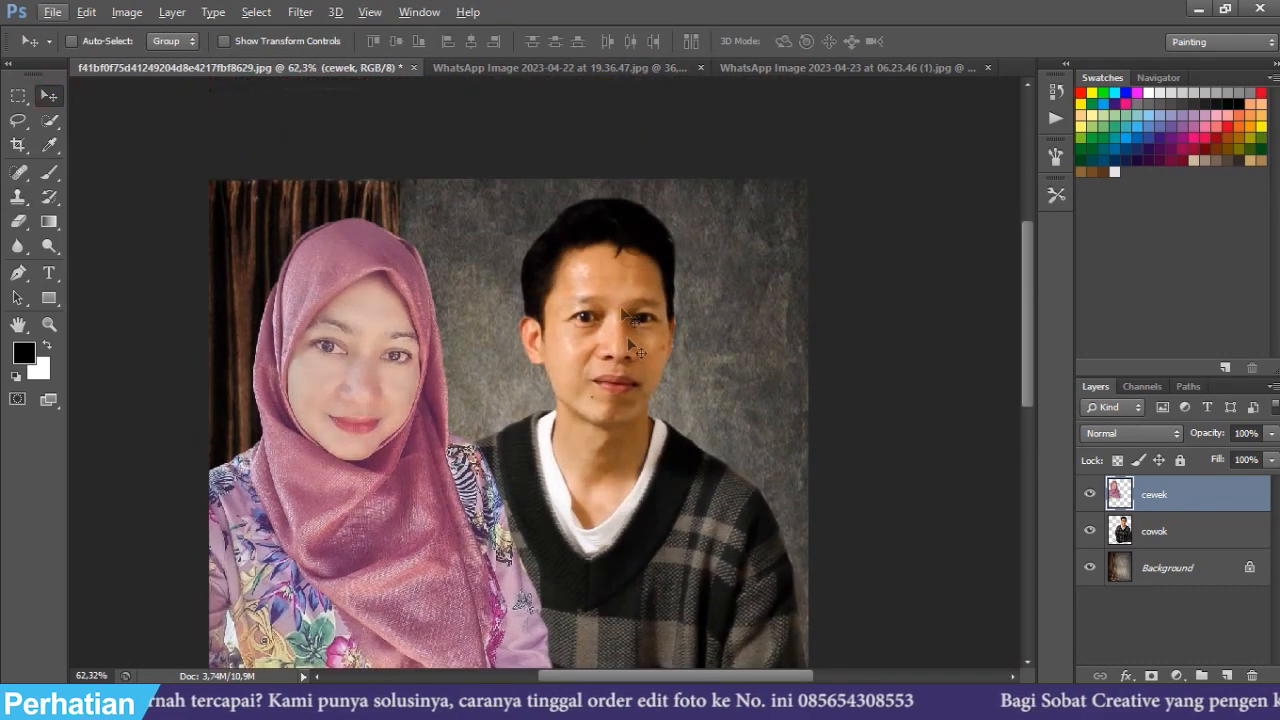
- Crop the image so it ends at the woman's lower edge, trimming the sides slightly
scroll(461, 307, "down", 5)
scroll(598, 430, "down", 3)
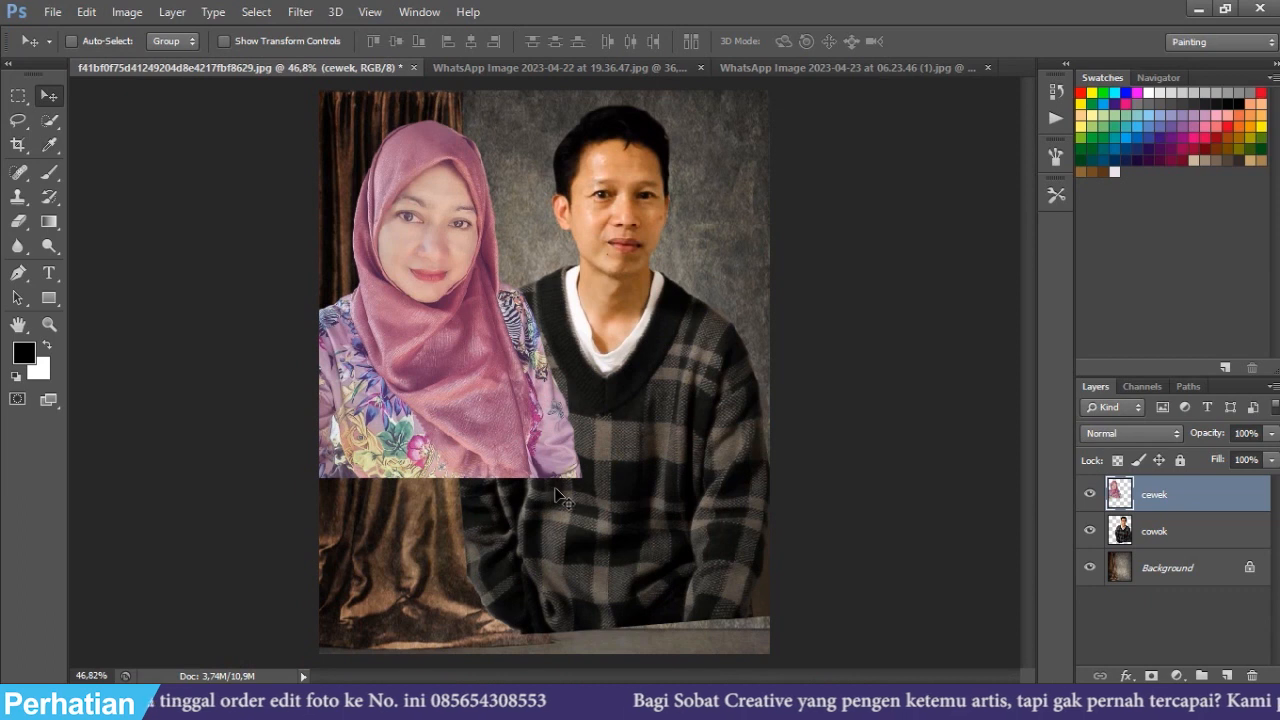
key("c")
left_click_drag(544, 653, 549, 566)
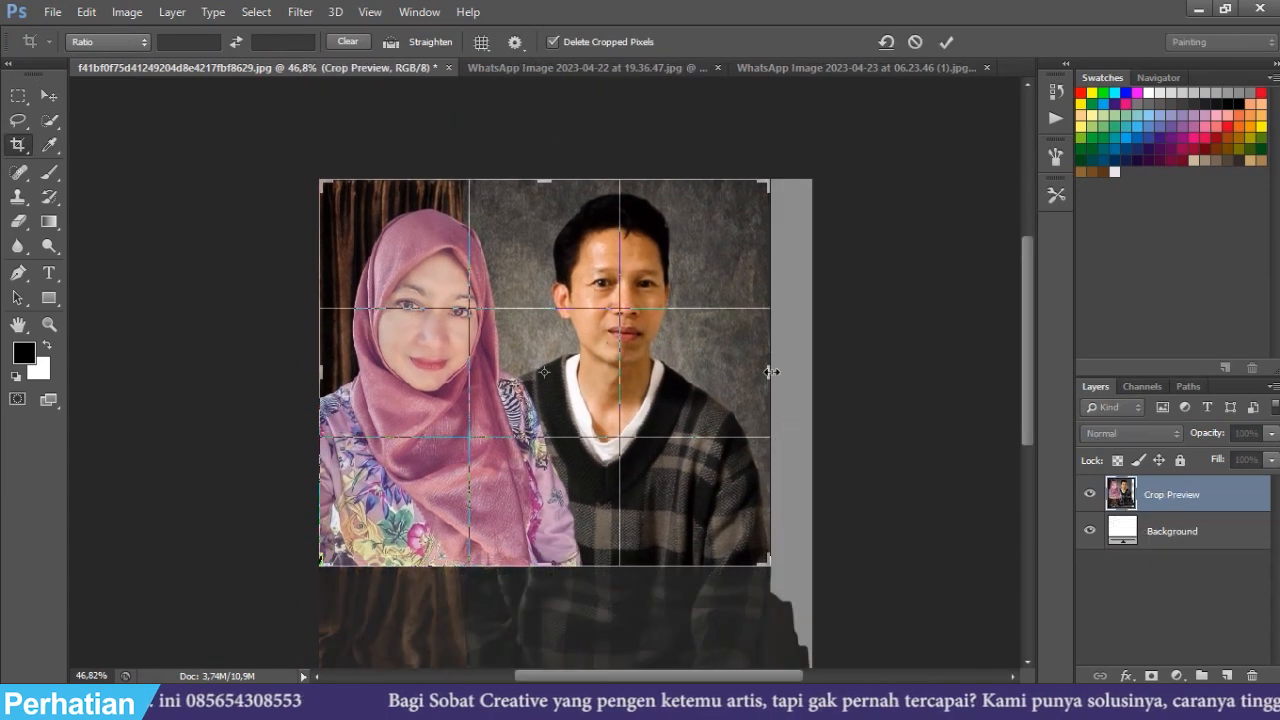
left_click_drag(766, 371, 762, 371)
double_click(723, 378)
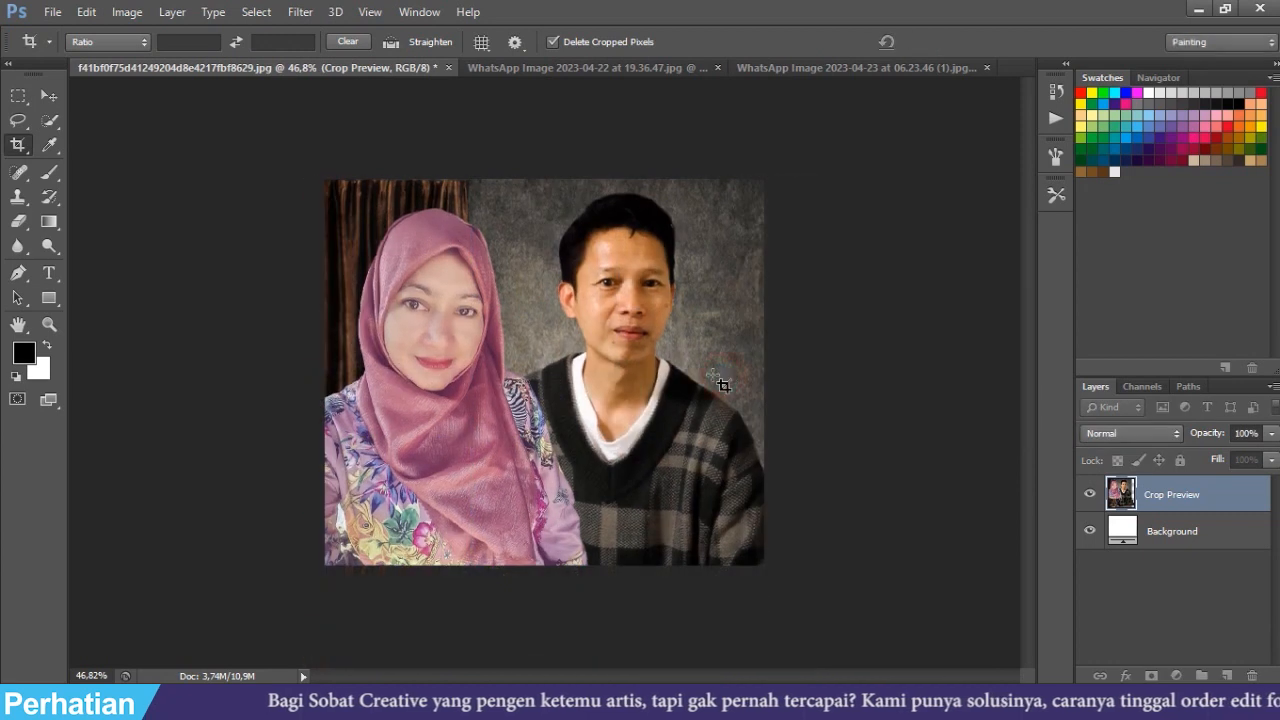
left_click(48, 97)
- Load the cewek layer's outline as a selection and add a Levels adjustment with the shadow input at 33
scroll(557, 380, "up", 1)
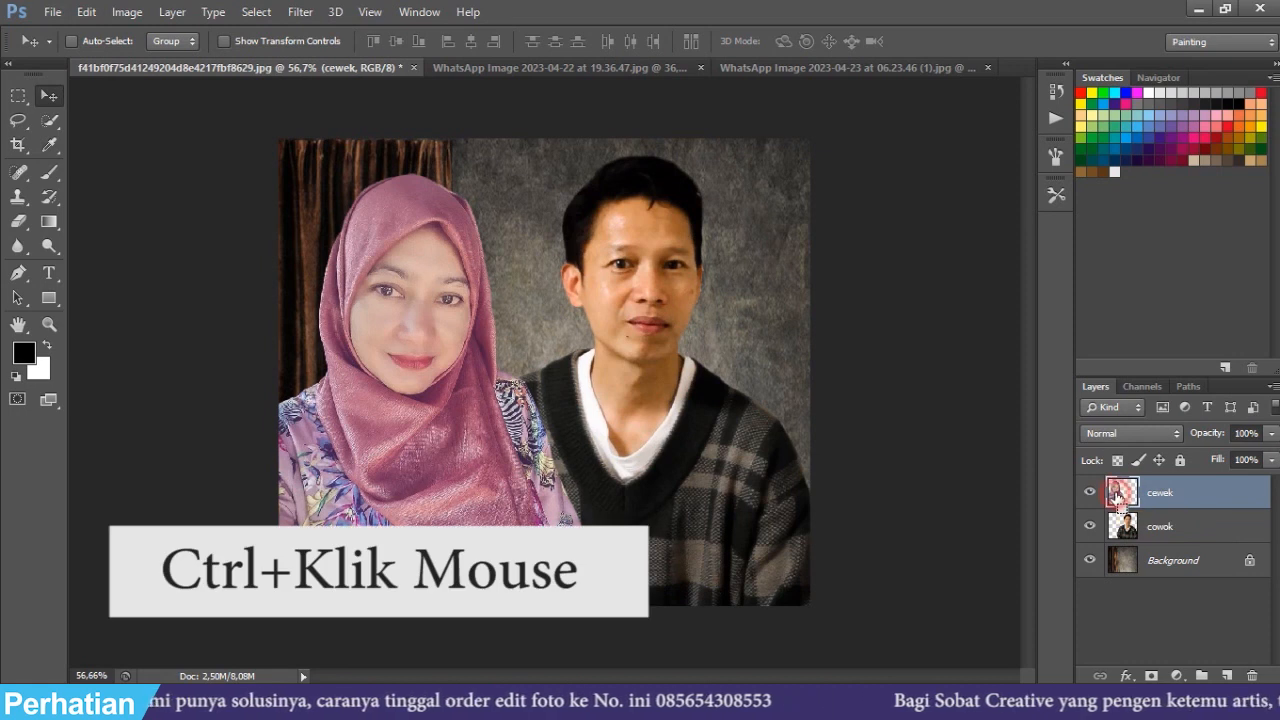
left_click(1120, 494, "ctrl")
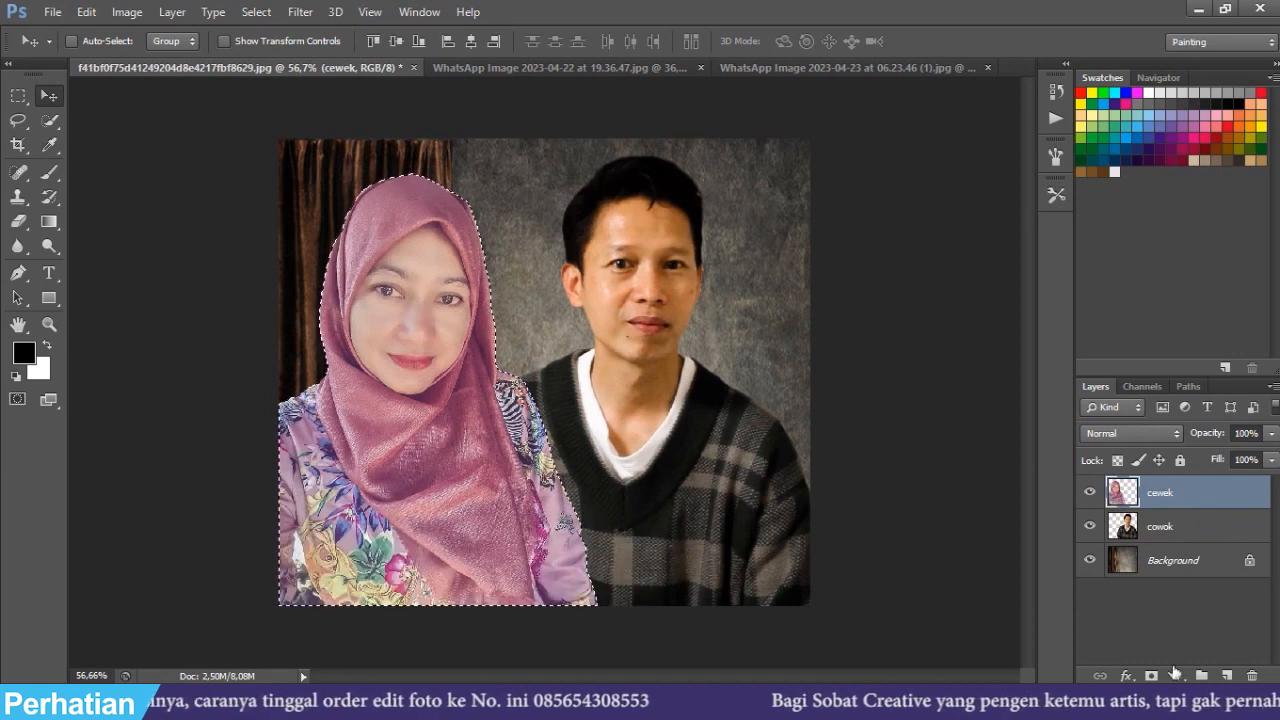
left_click(1177, 676)
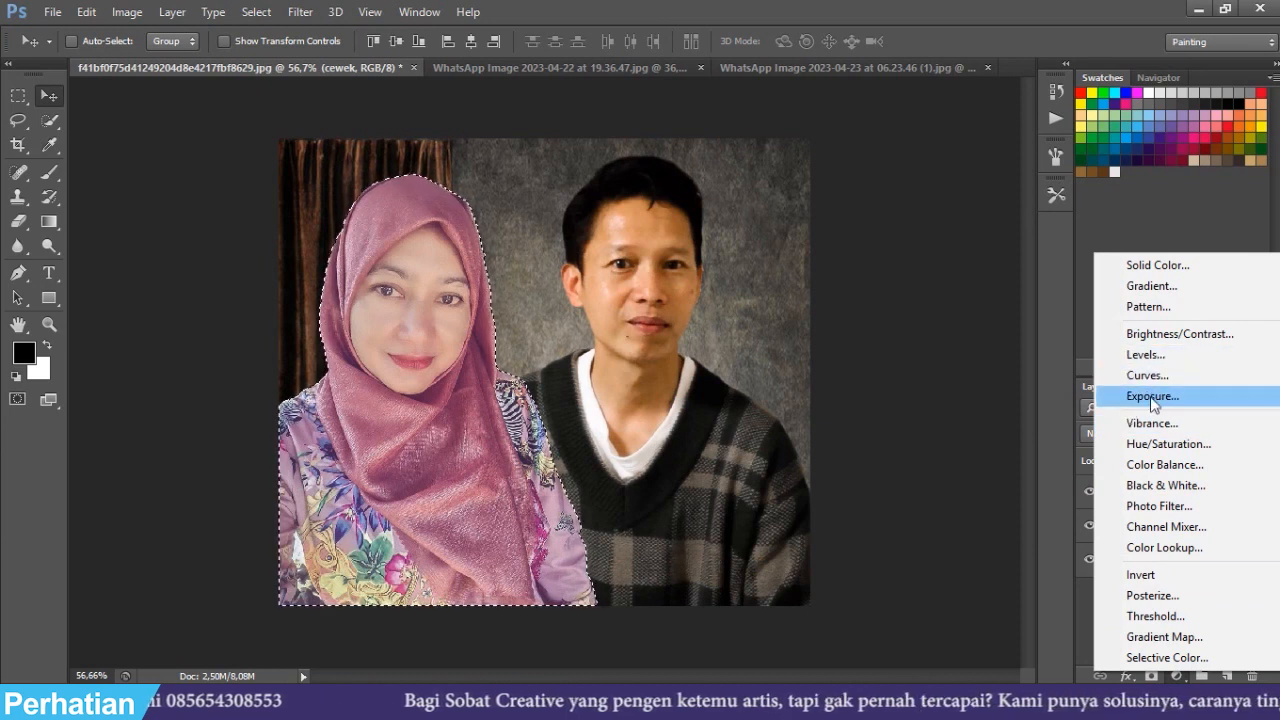
left_click(1160, 355)
left_click_drag(871, 282, 890, 281)
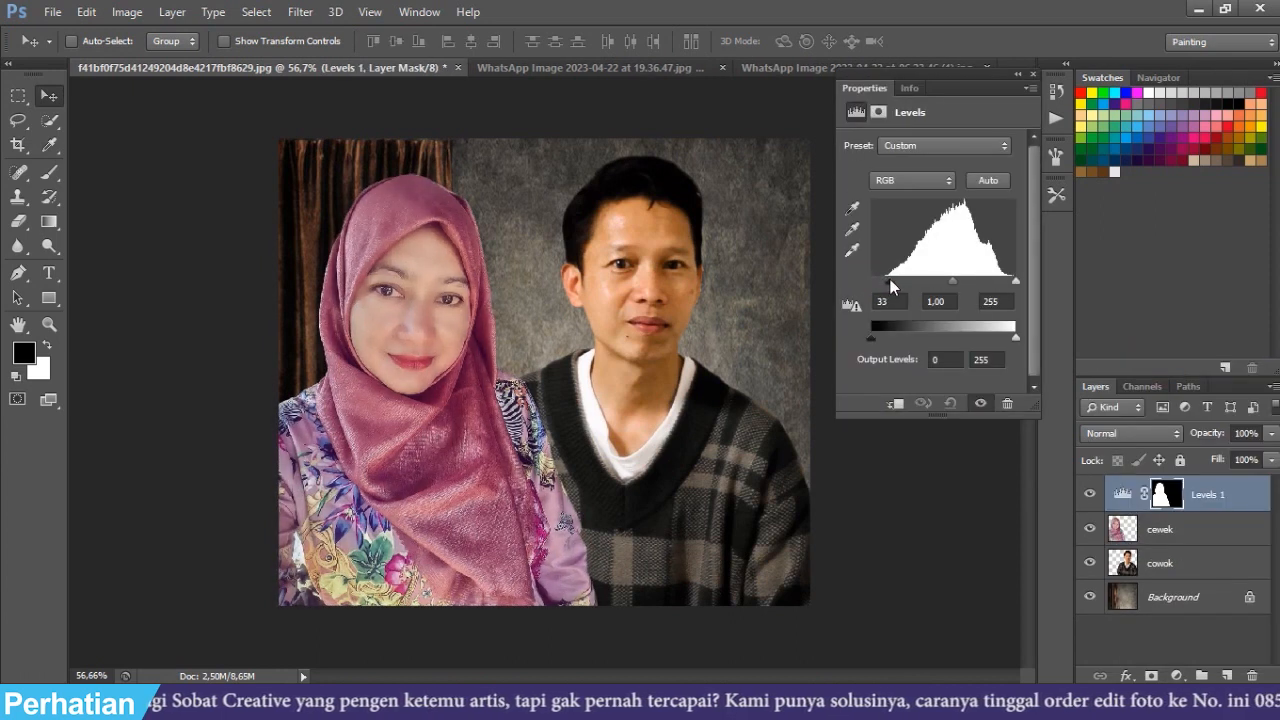
left_click(1030, 73)
- Add a Color Balance adjustment masked to the cewek layer's outline, with midtones Cyan/Red at +32 and Yellow/Blue at -18
left_click(1160, 530)
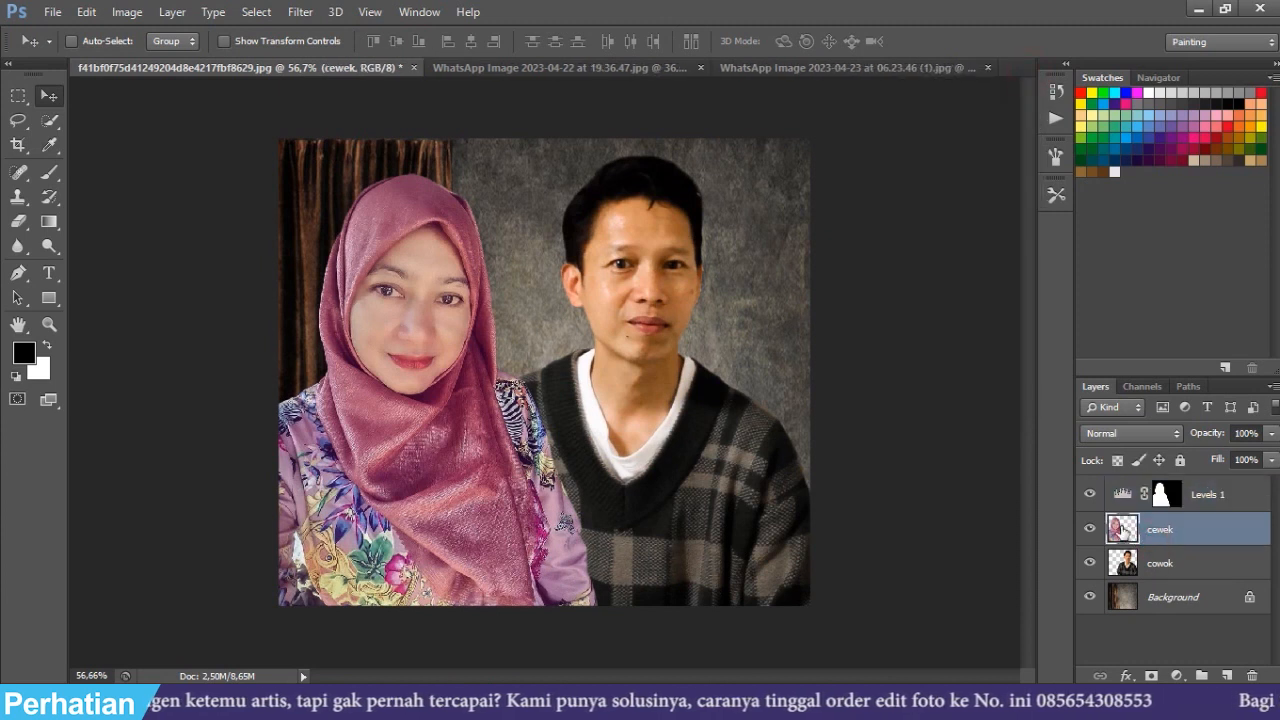
left_click(1120, 528, "ctrl")
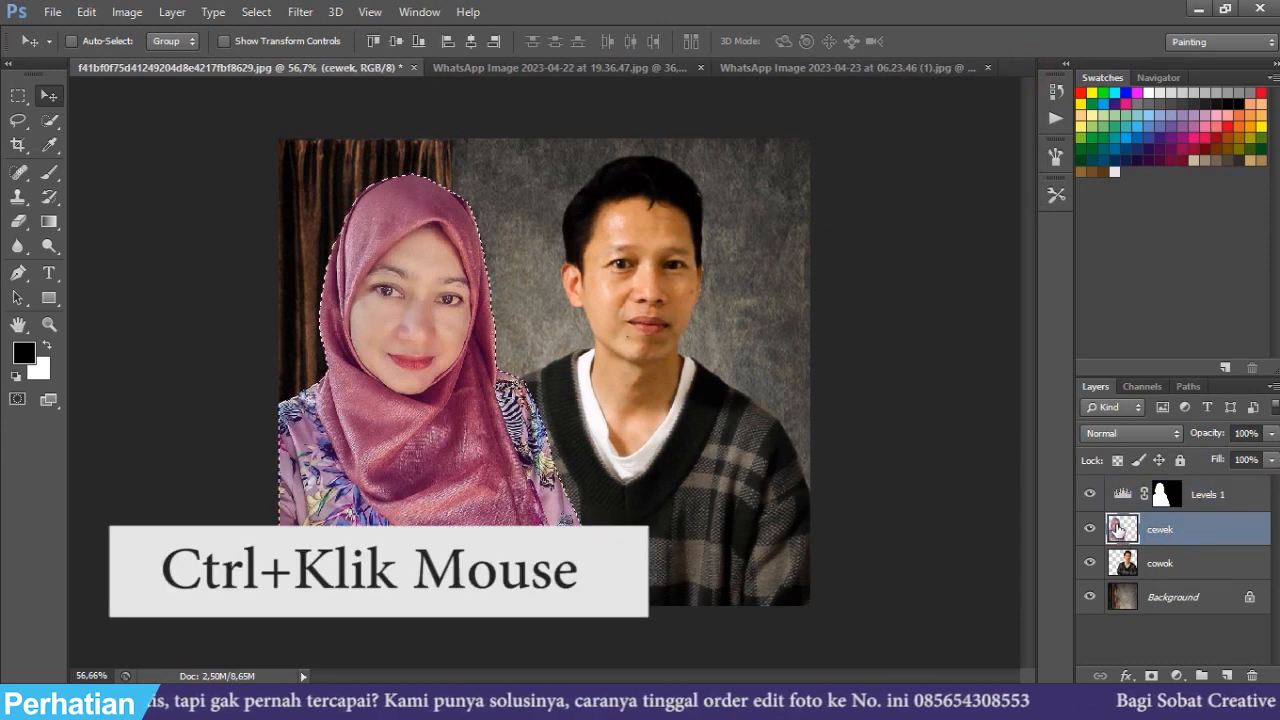
left_click(1176, 677)
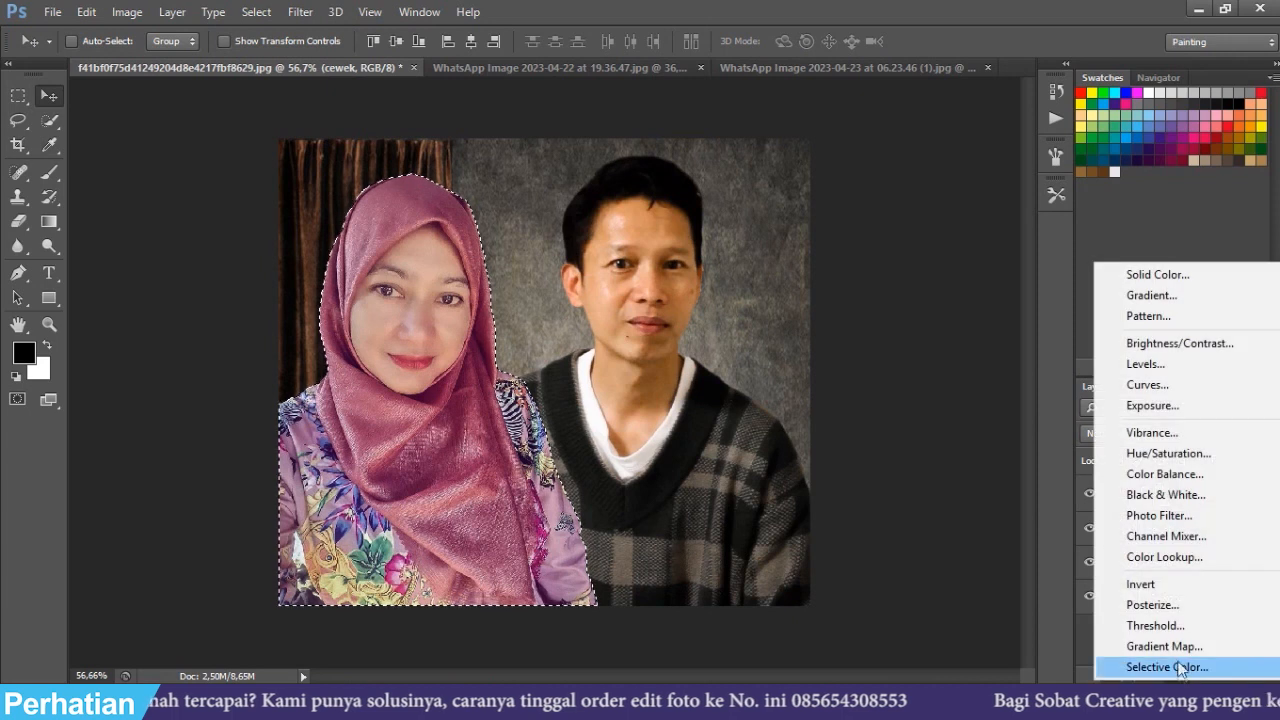
left_click(1175, 478)
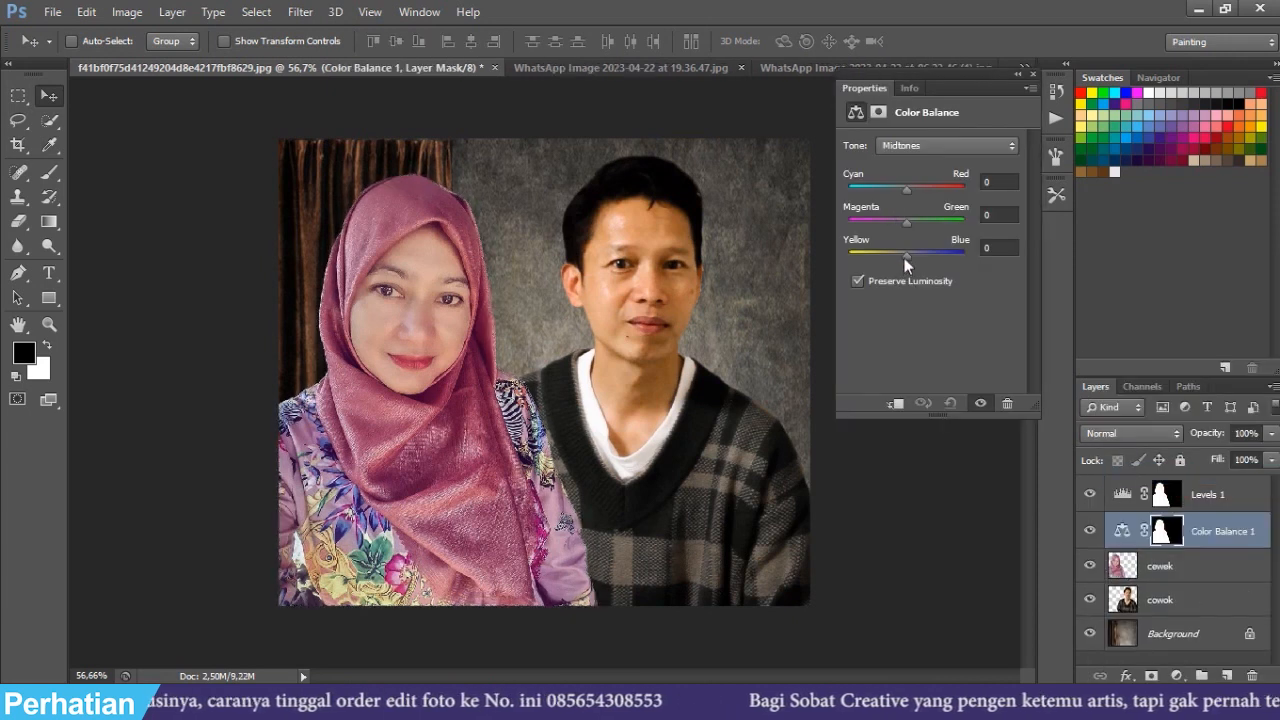
left_click_drag(894, 262, 897, 263)
left_click_drag(933, 190, 925, 189)
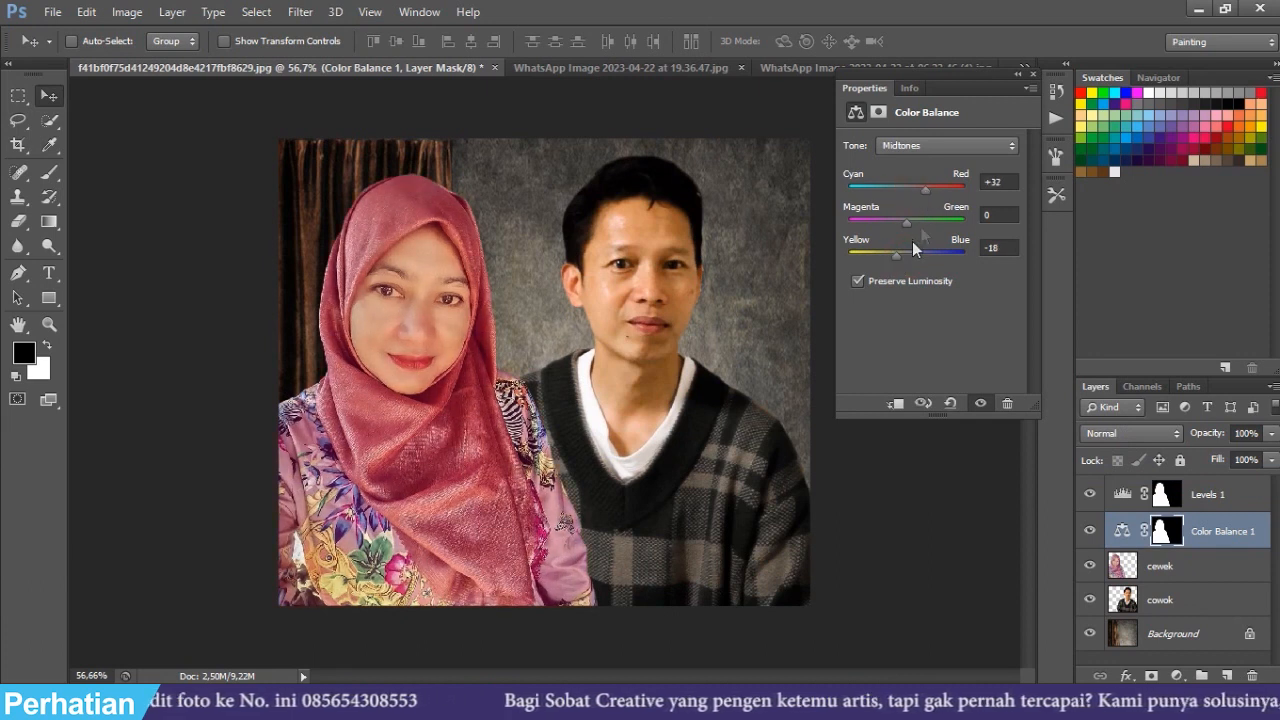
left_click(1032, 75)
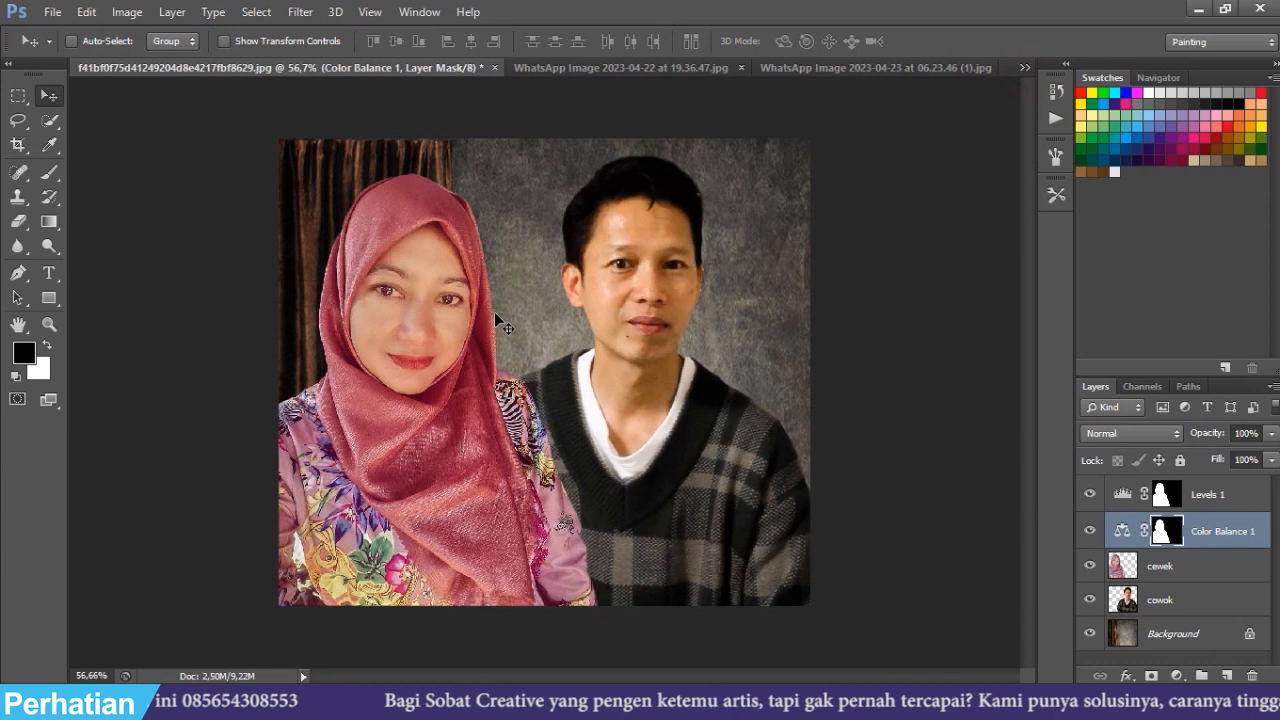
- Add a Brightness/Contrast adjustment masked to the cewek layer's outline, with brightness at 14 and contrast at 23
left_click(1147, 568)
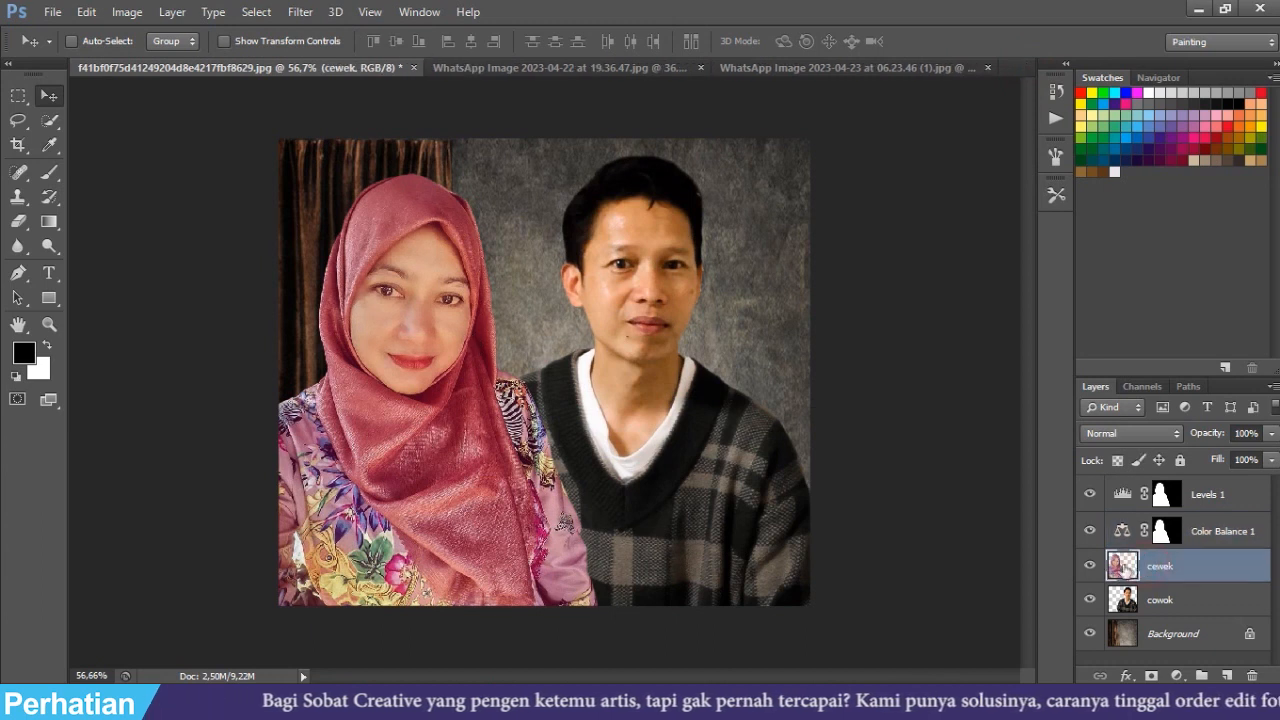
left_click(1117, 563, "ctrl")
left_click(1176, 676)
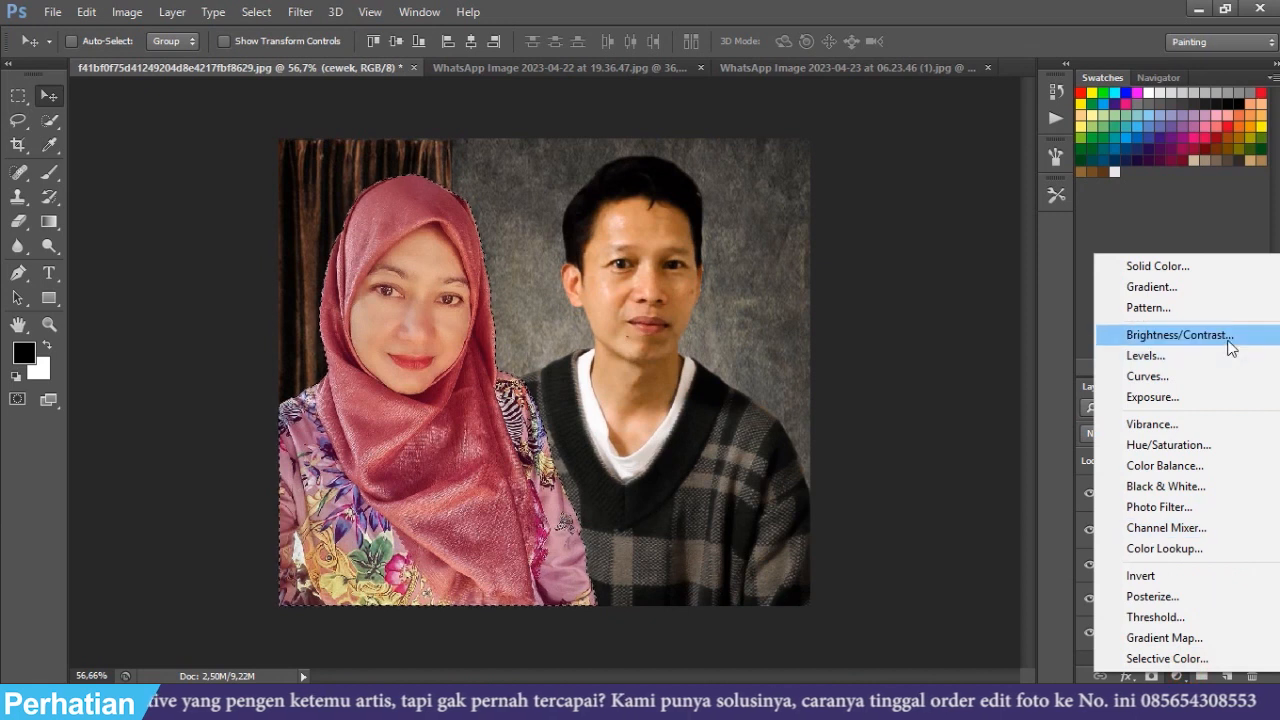
left_click(1230, 346)
left_click(938, 189)
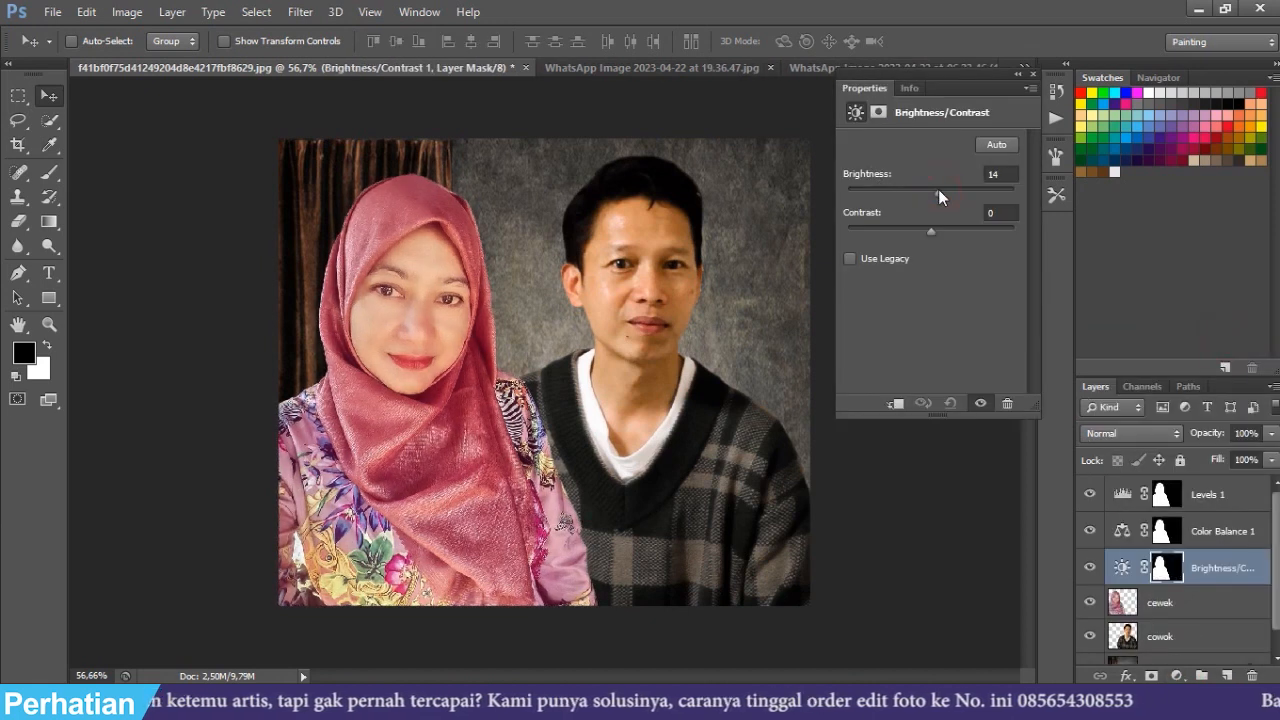
left_click_drag(935, 232, 946, 231)
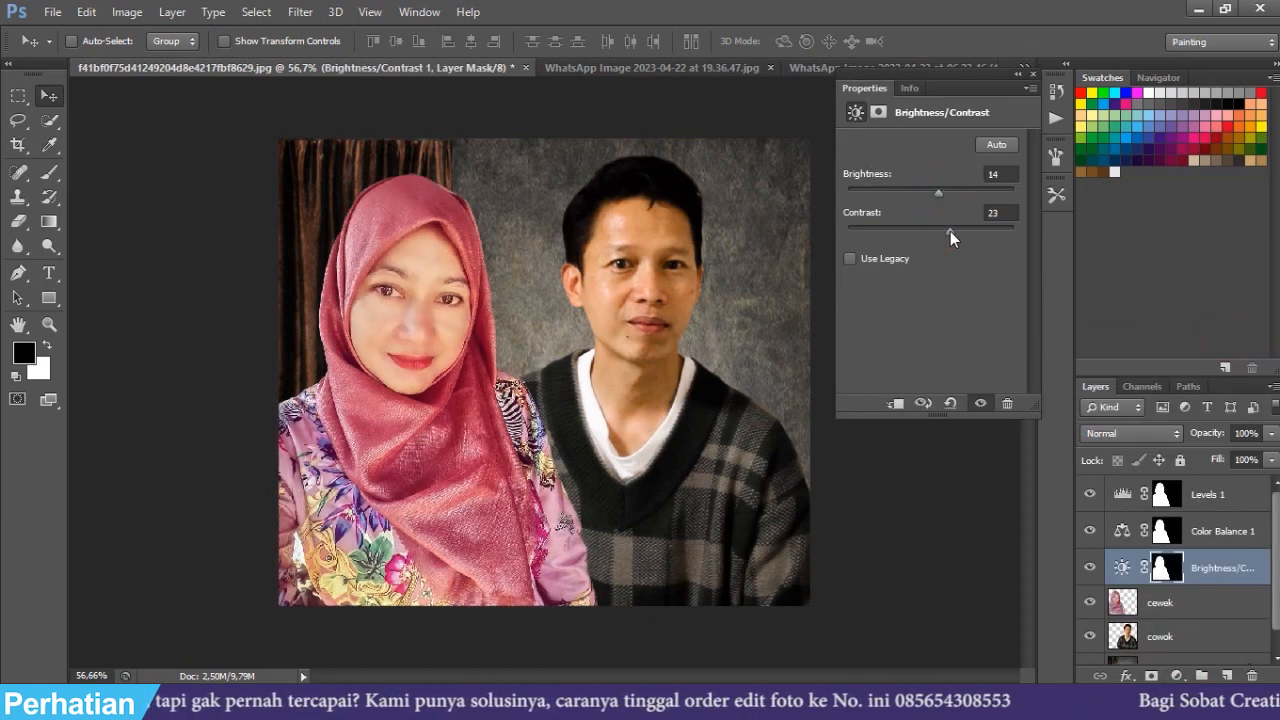
left_click(1018, 74)
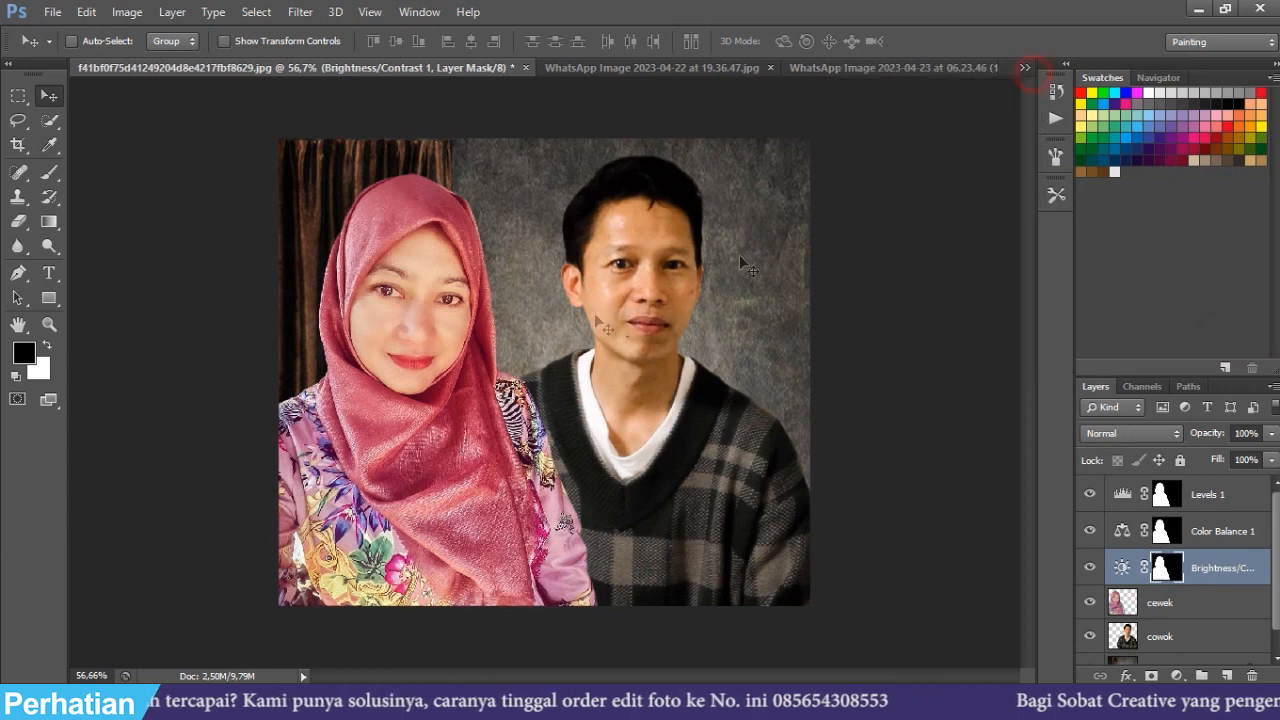
scroll(590, 412, "down", 3)
scroll(600, 409, "up", 2)
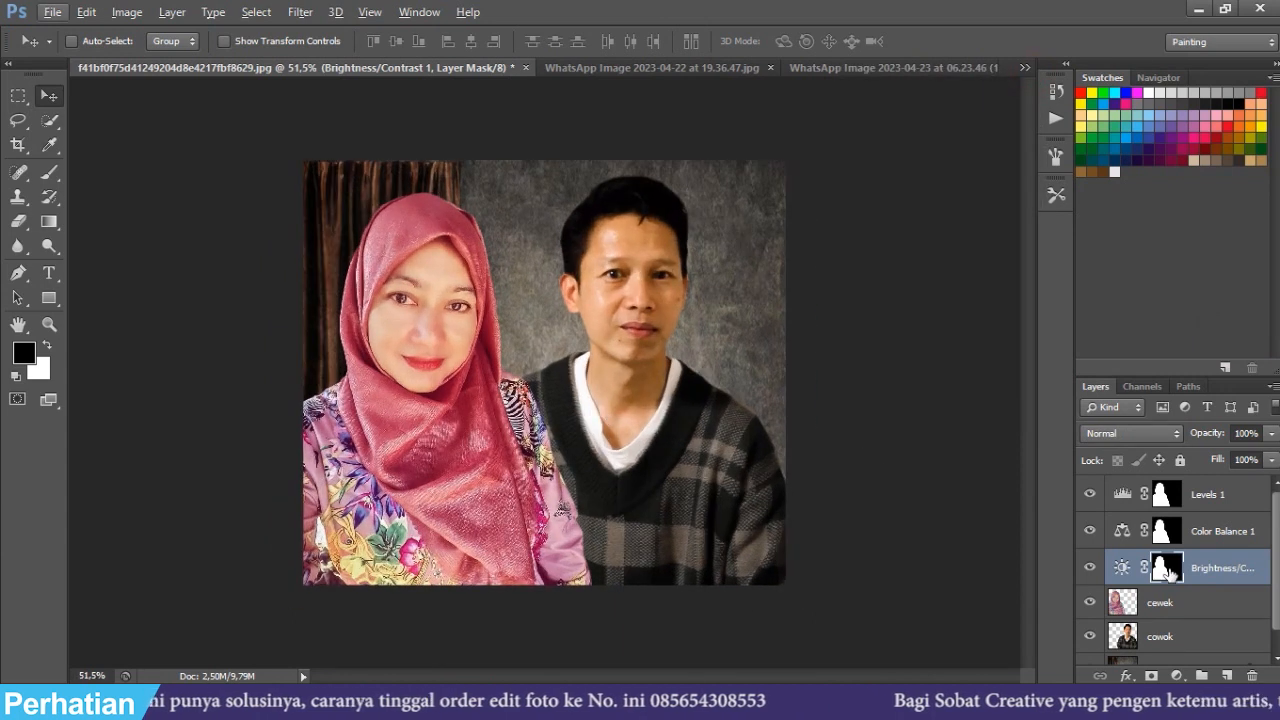
- Load the cowok layer's outline as a selection and add a Levels adjustment with the shadow input at 12
scroll(1170, 572, "down", 1)
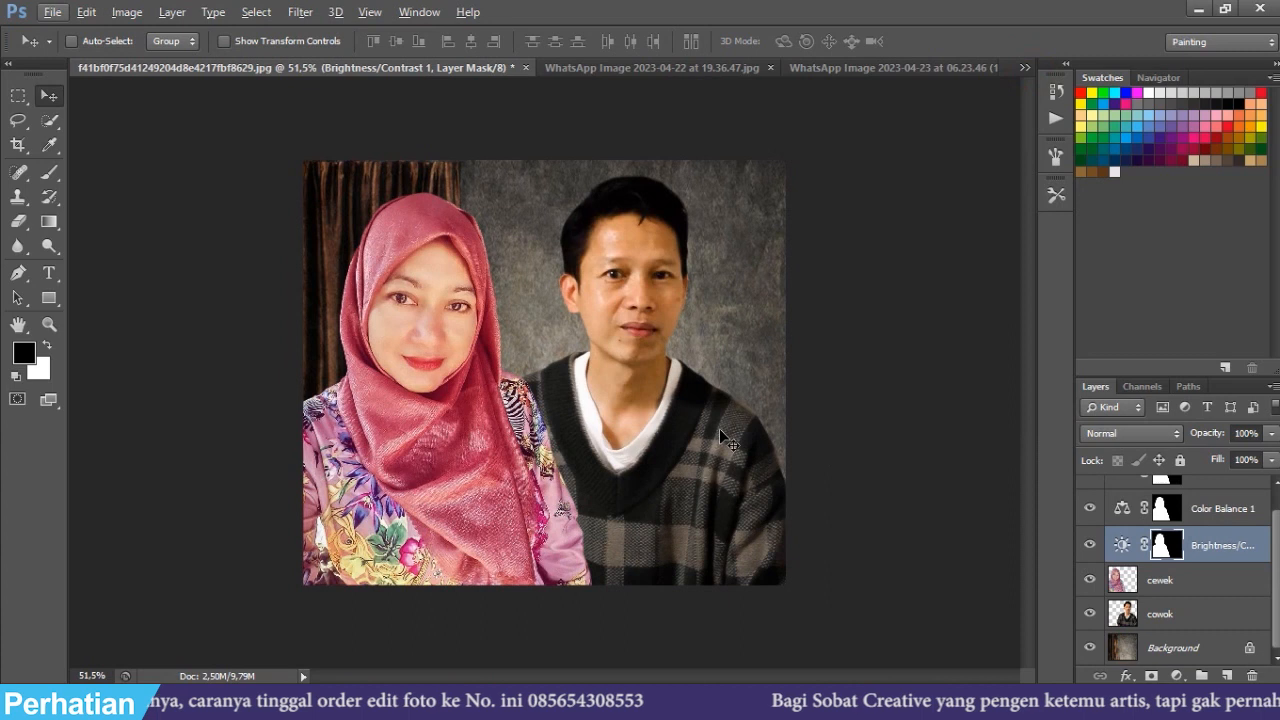
left_click(1165, 614)
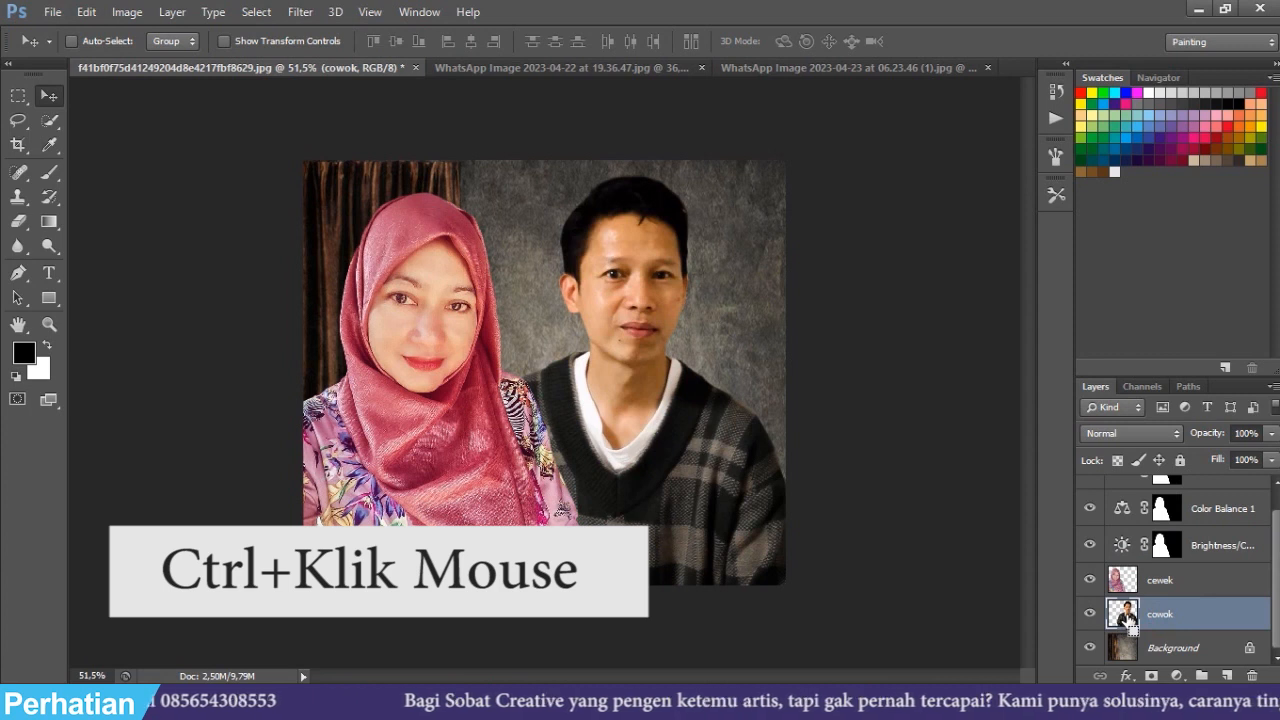
left_click(1126, 617, "ctrl")
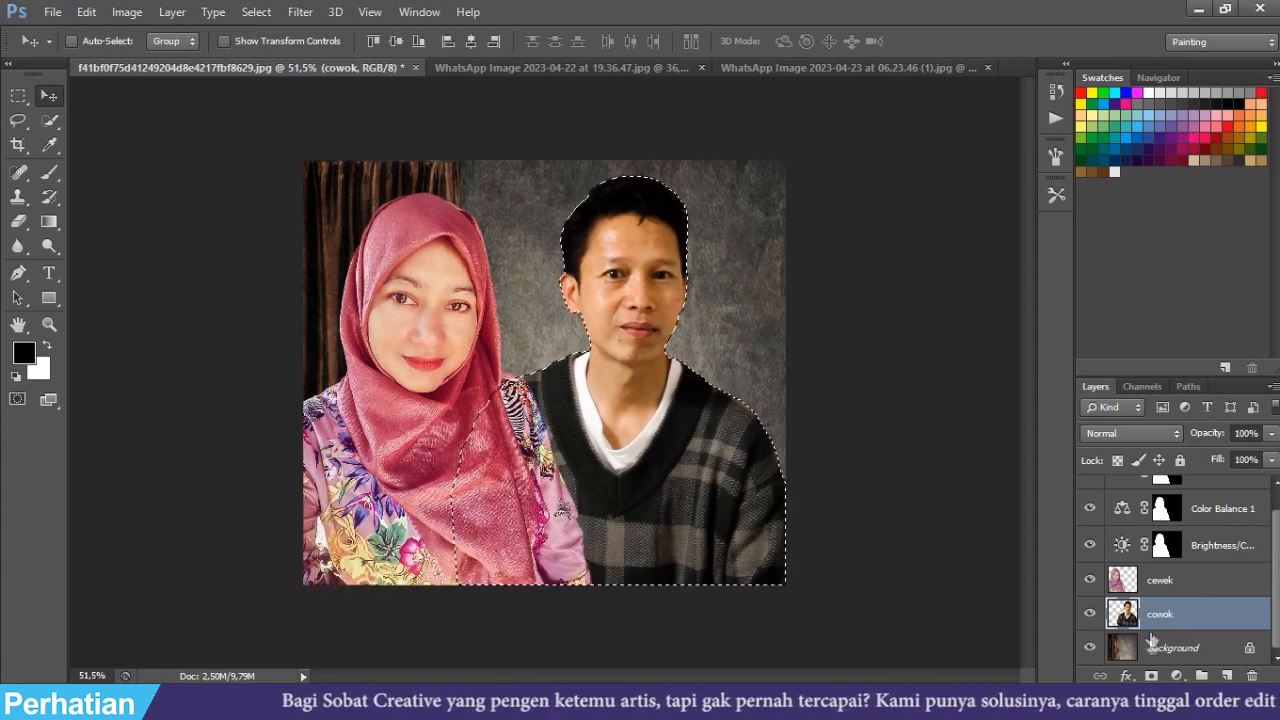
left_click(1176, 676)
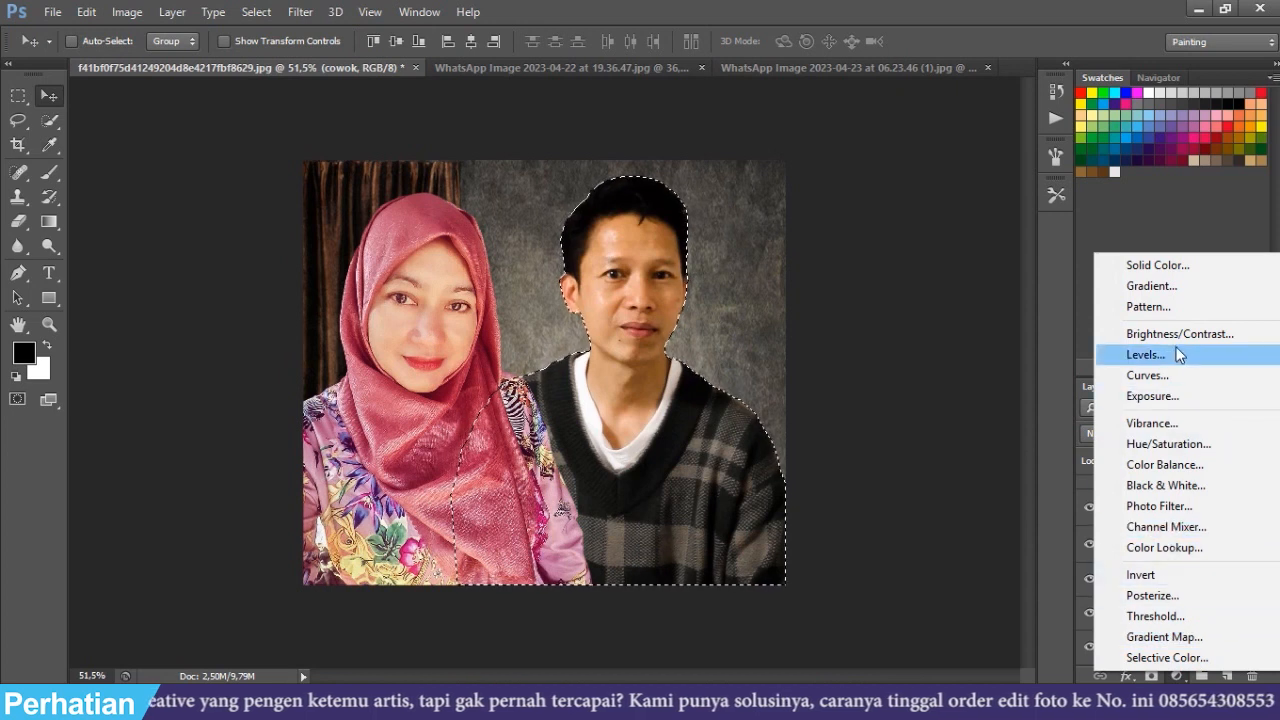
left_click(1140, 355)
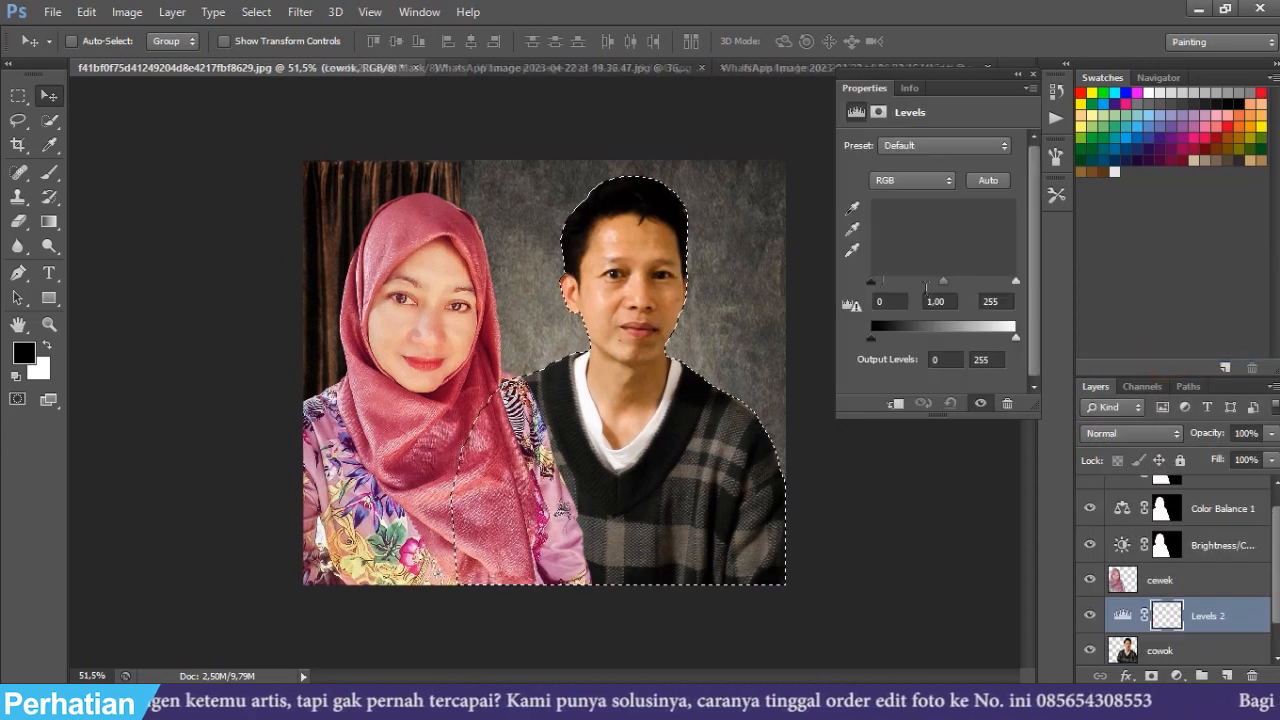
left_click_drag(870, 282, 877, 282)
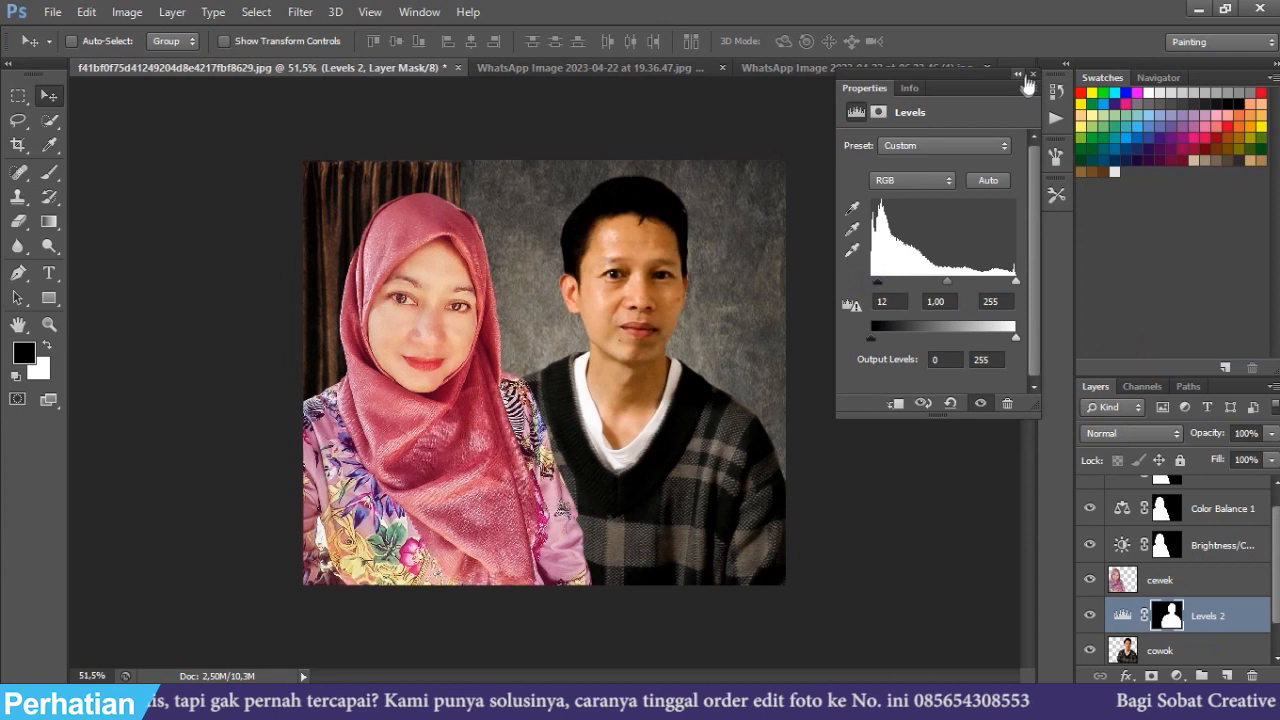
left_click(1033, 74)
- Add a Brightness/Contrast adjustment masked to the cowok layer's outline, with brightness at 19
left_click(1128, 650)
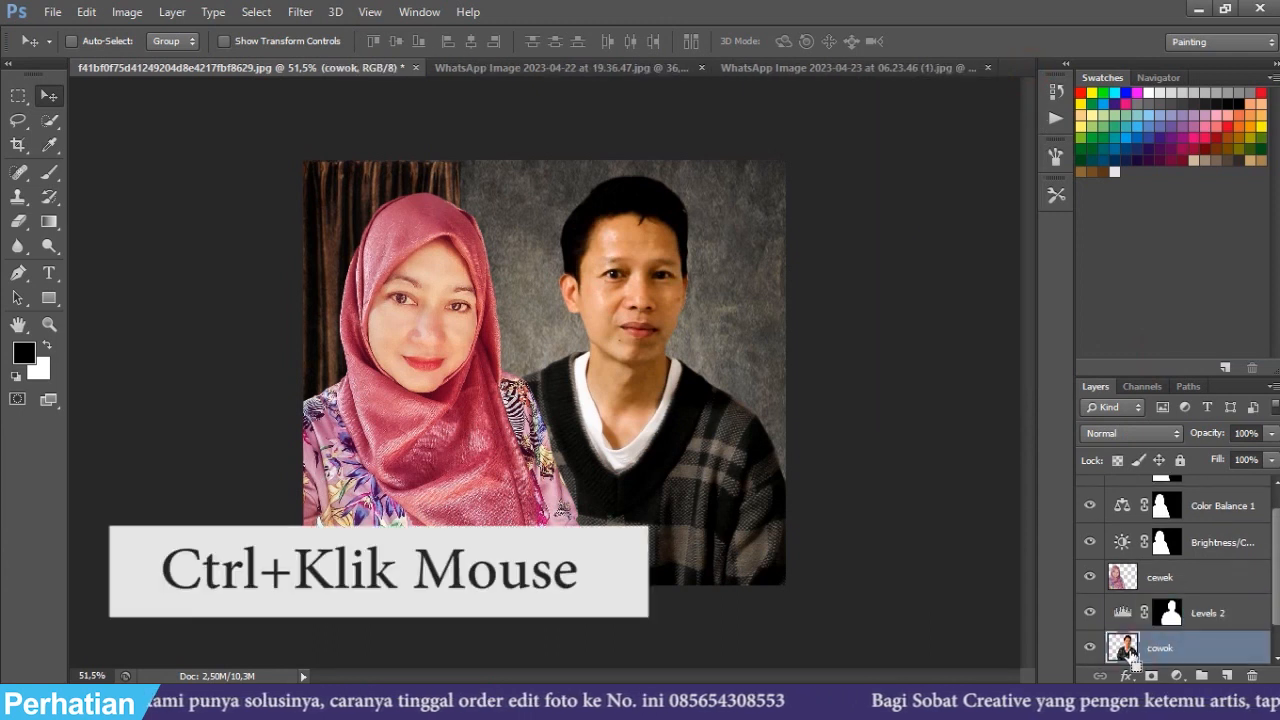
left_click(1130, 655, "ctrl")
left_click(1177, 676)
left_click(1224, 331)
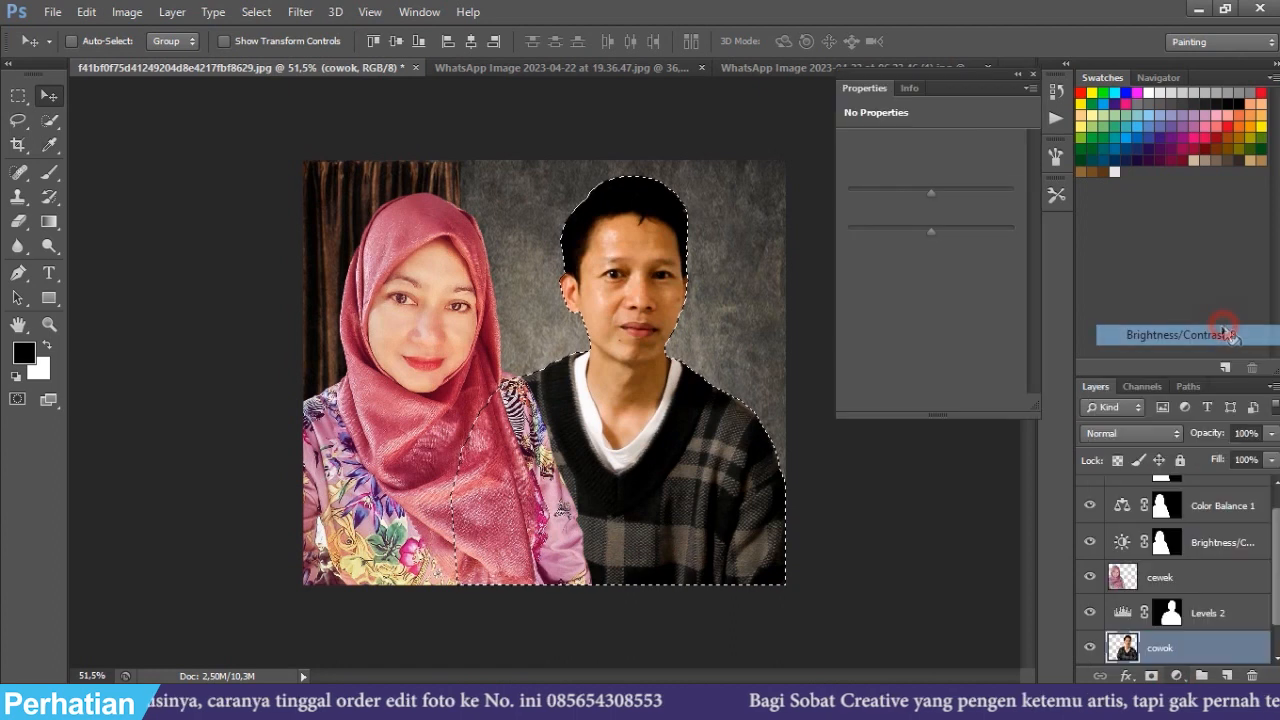
left_click_drag(931, 189, 941, 188)
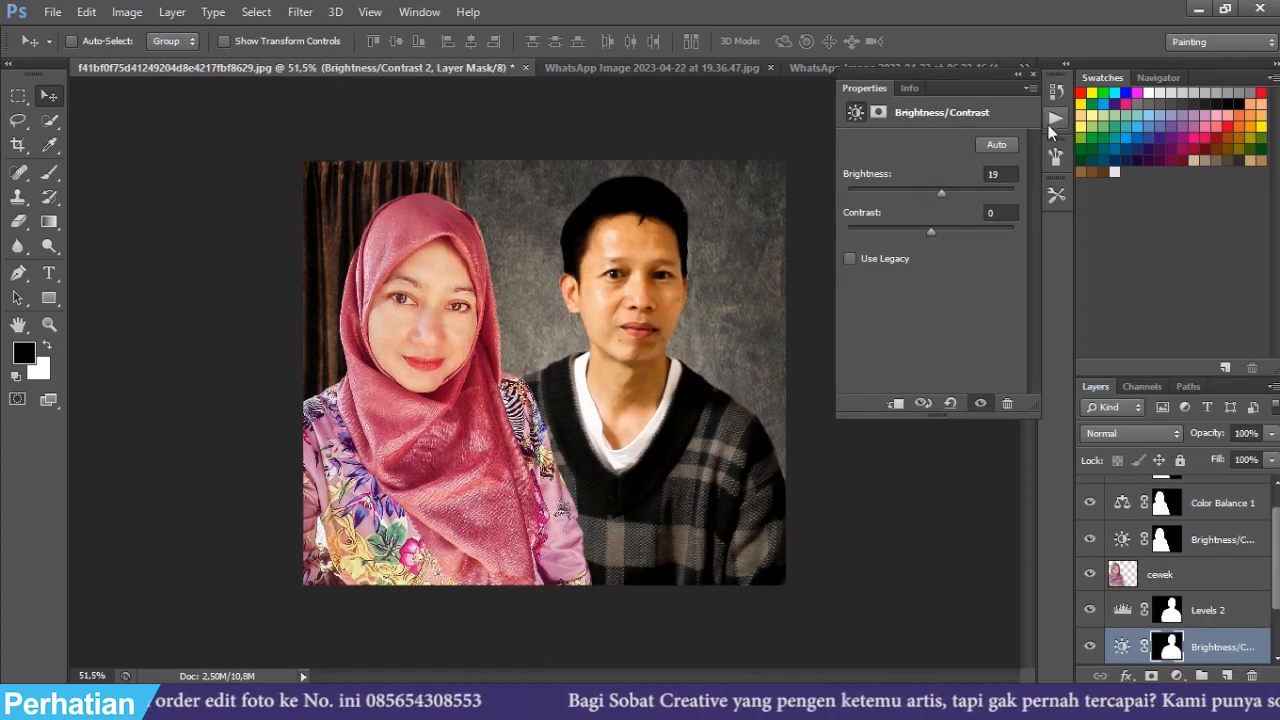
left_click(1034, 73)
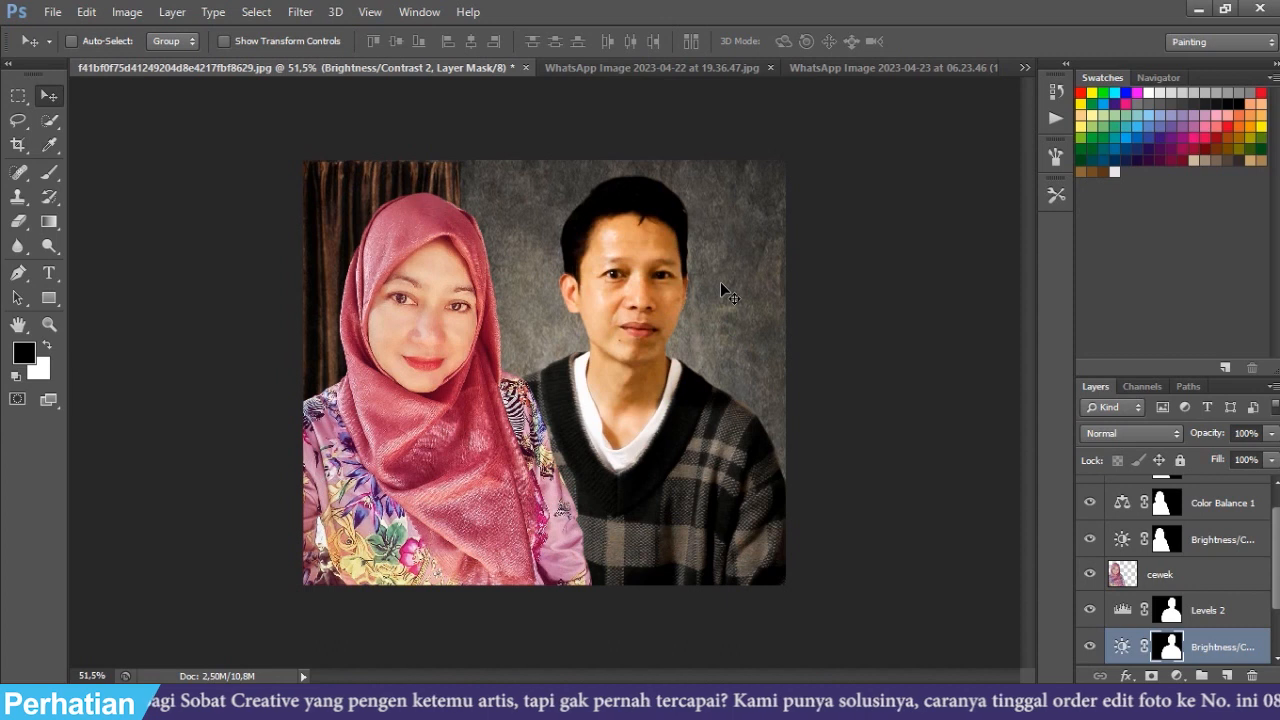
- Add an unmasked Brightness/Contrast adjustment directly above the Background layer, with brightness at 53
left_click(1276, 562)
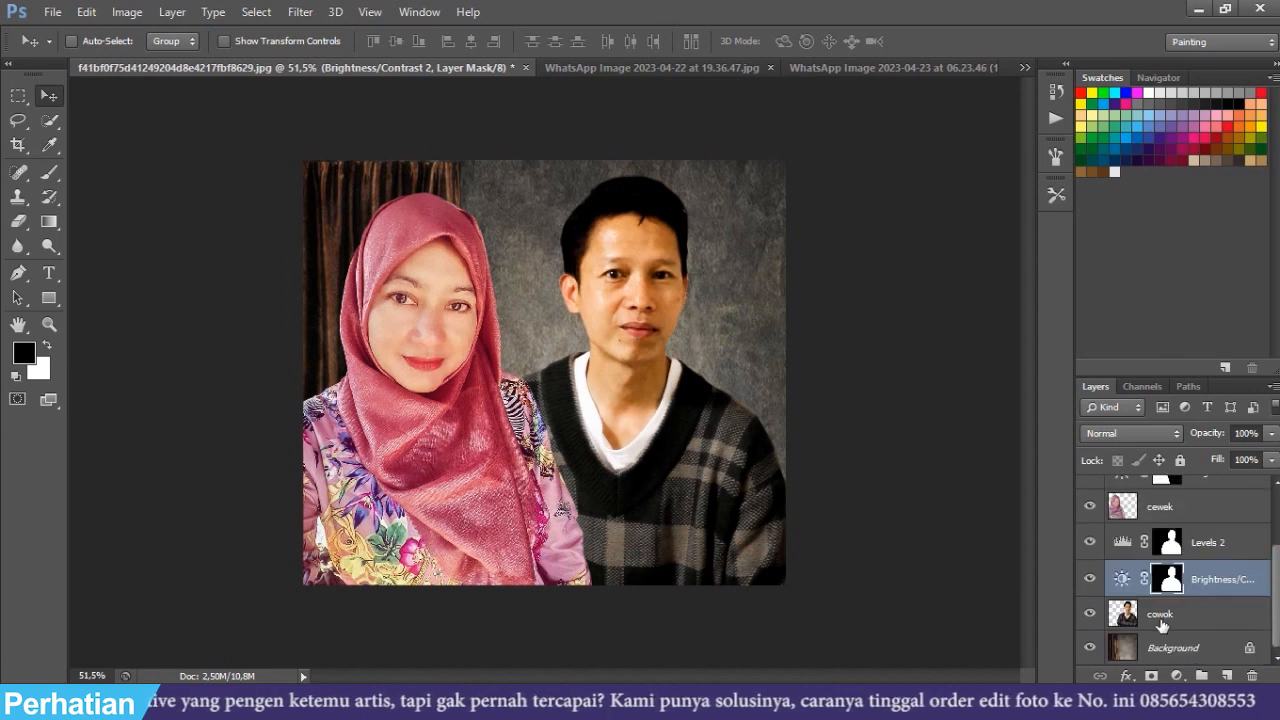
left_click(1166, 647)
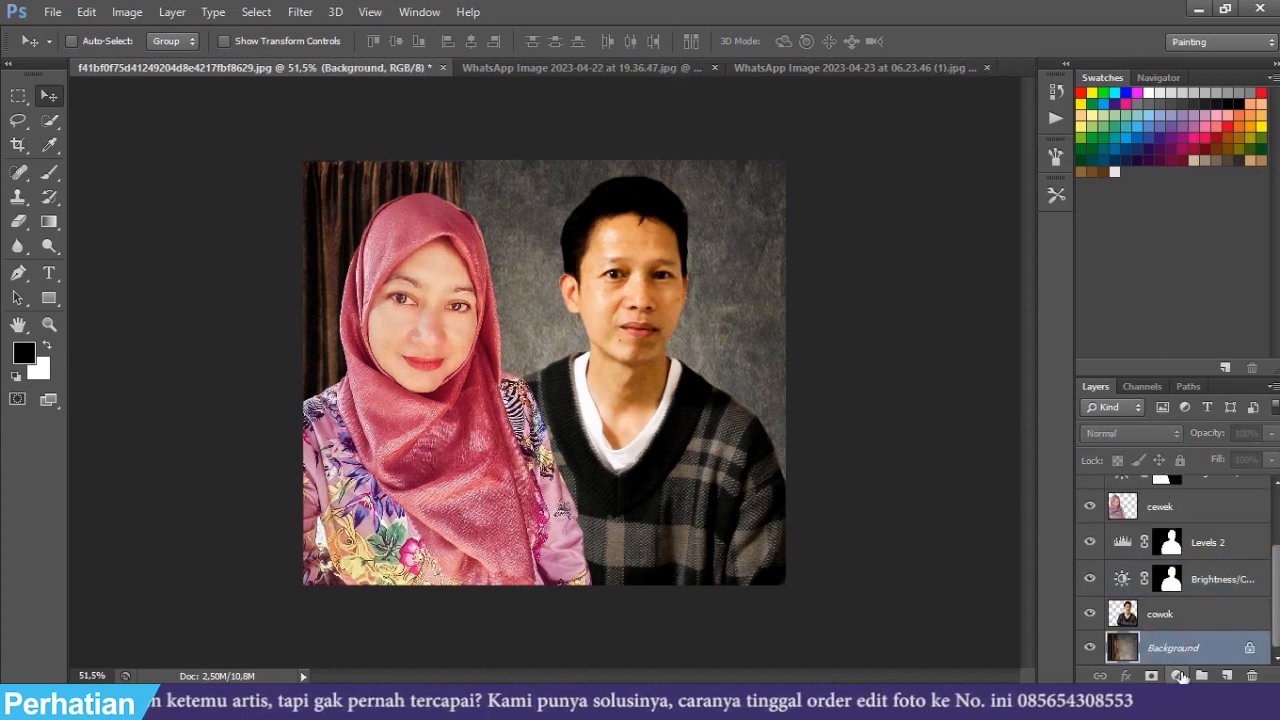
left_click(1178, 676)
left_click(1213, 338)
left_click_drag(935, 188, 965, 192)
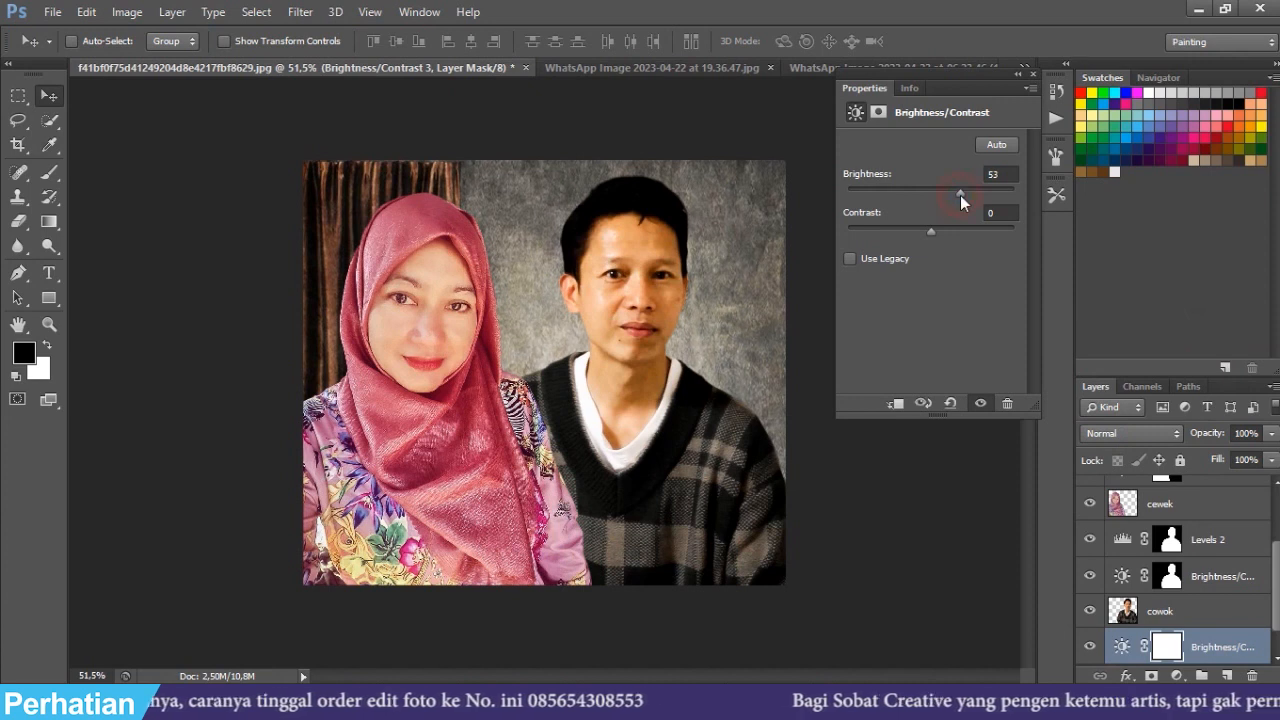
left_click(1032, 75)
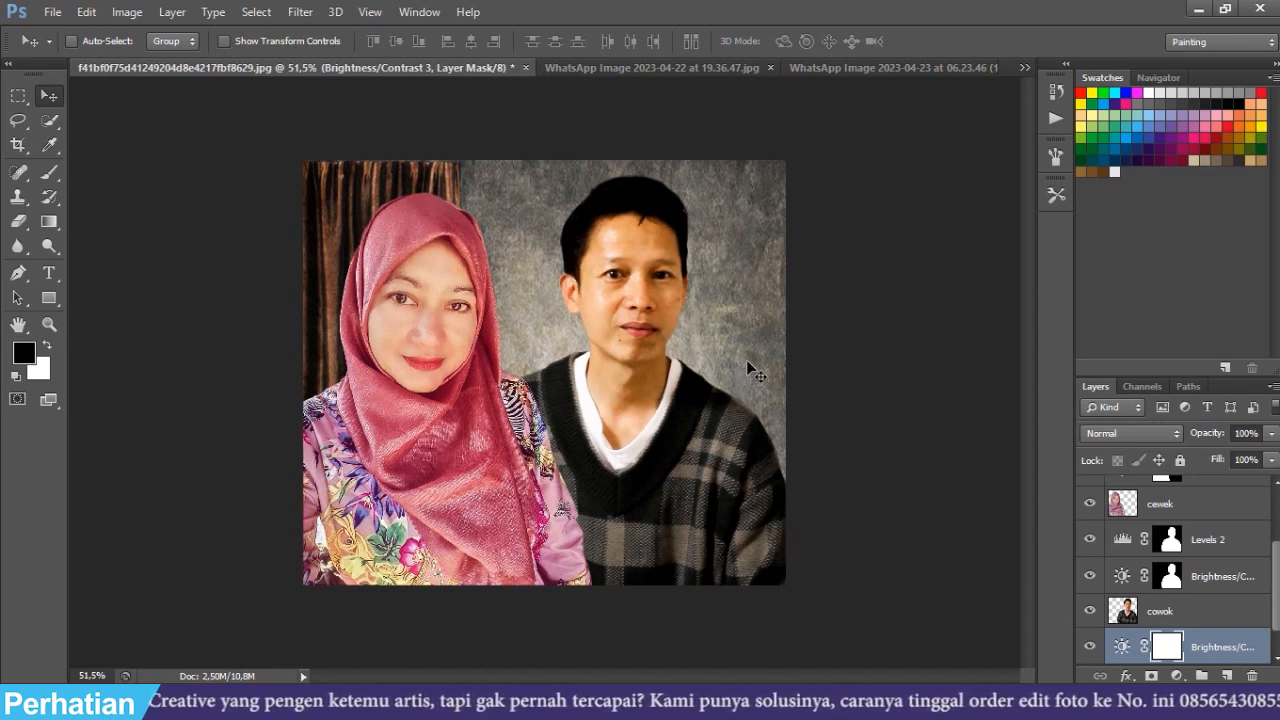
- Create a layer named bayangan just below the cowok layer and keep black (000000) as the foreground color
left_click(1220, 676)
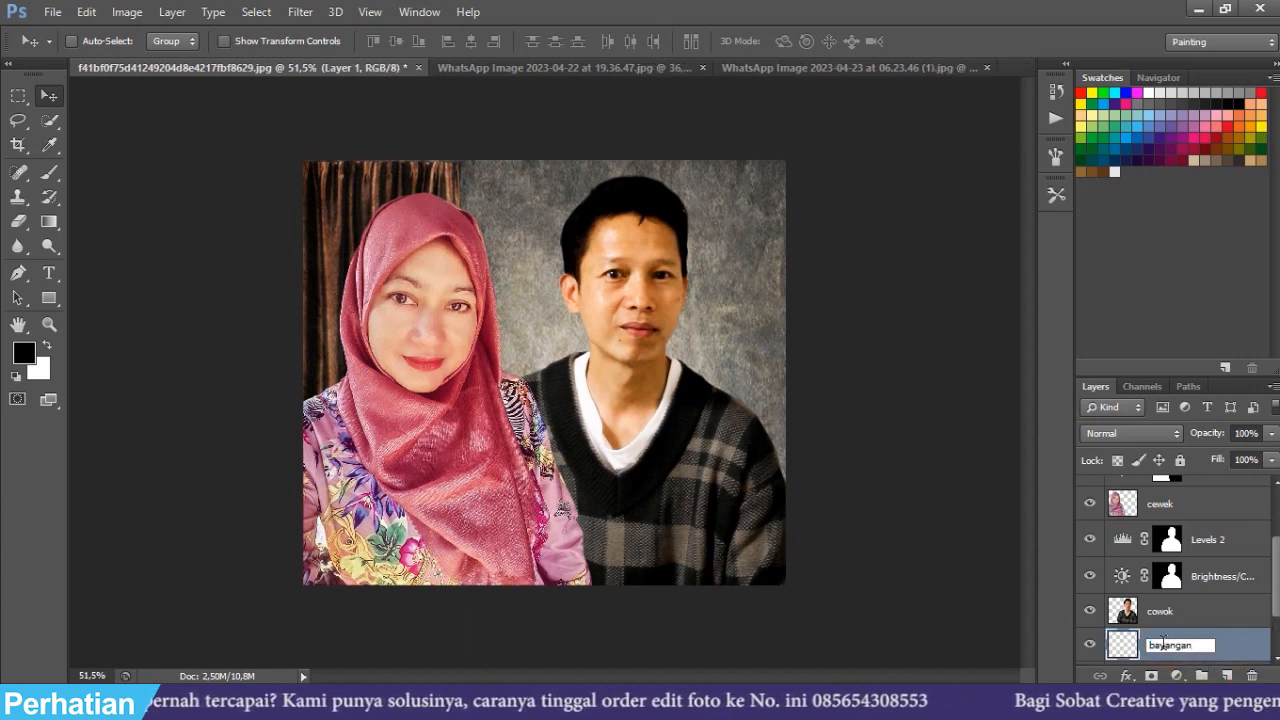
key("Return")
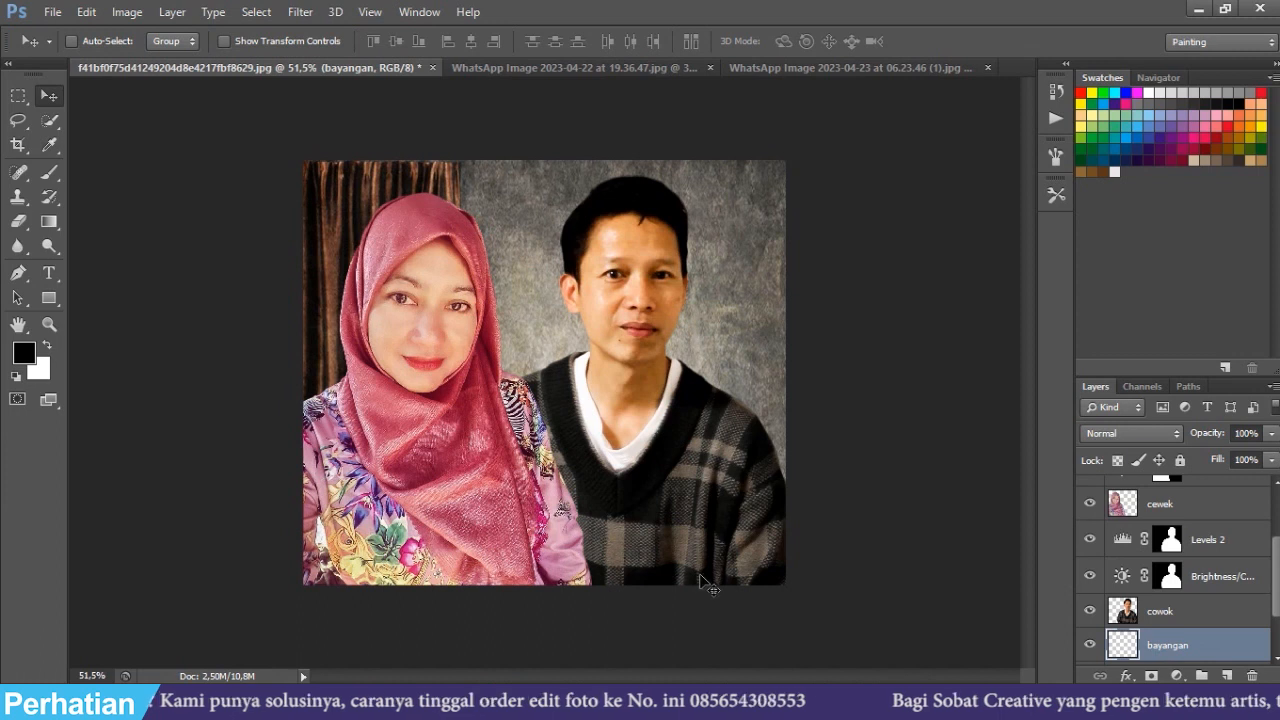
left_click(25, 354)
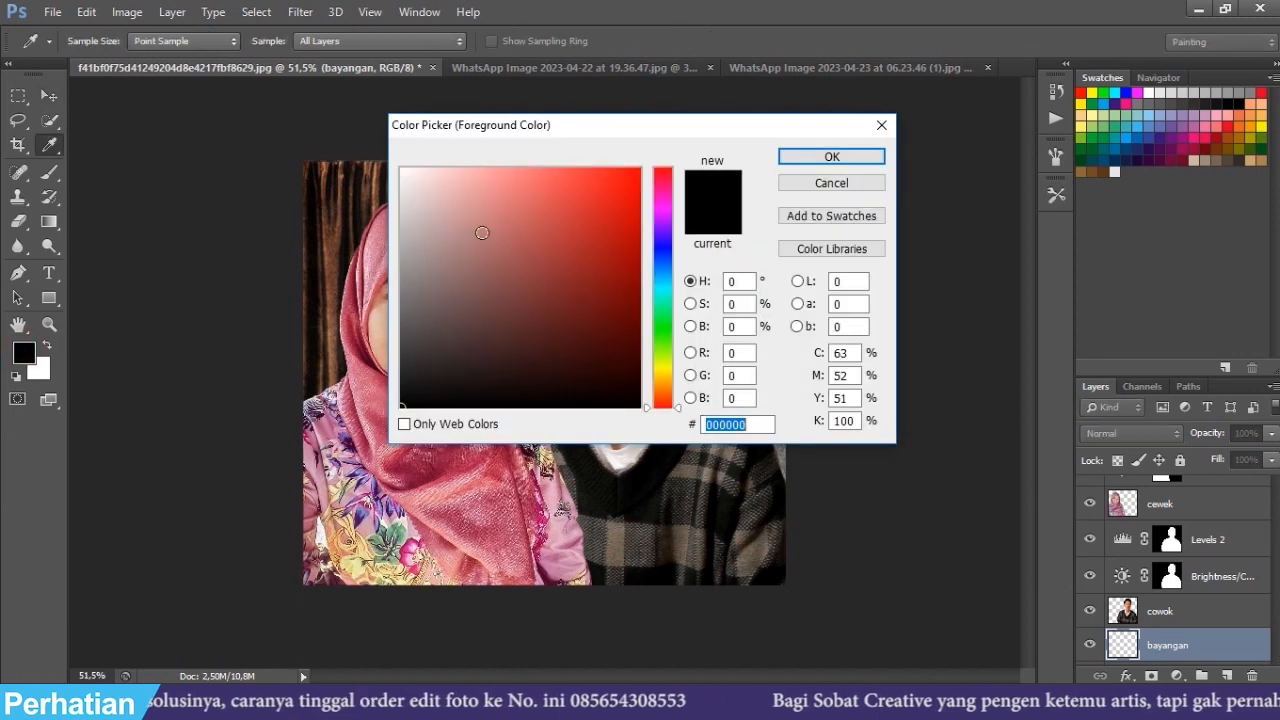
left_click(816, 160)
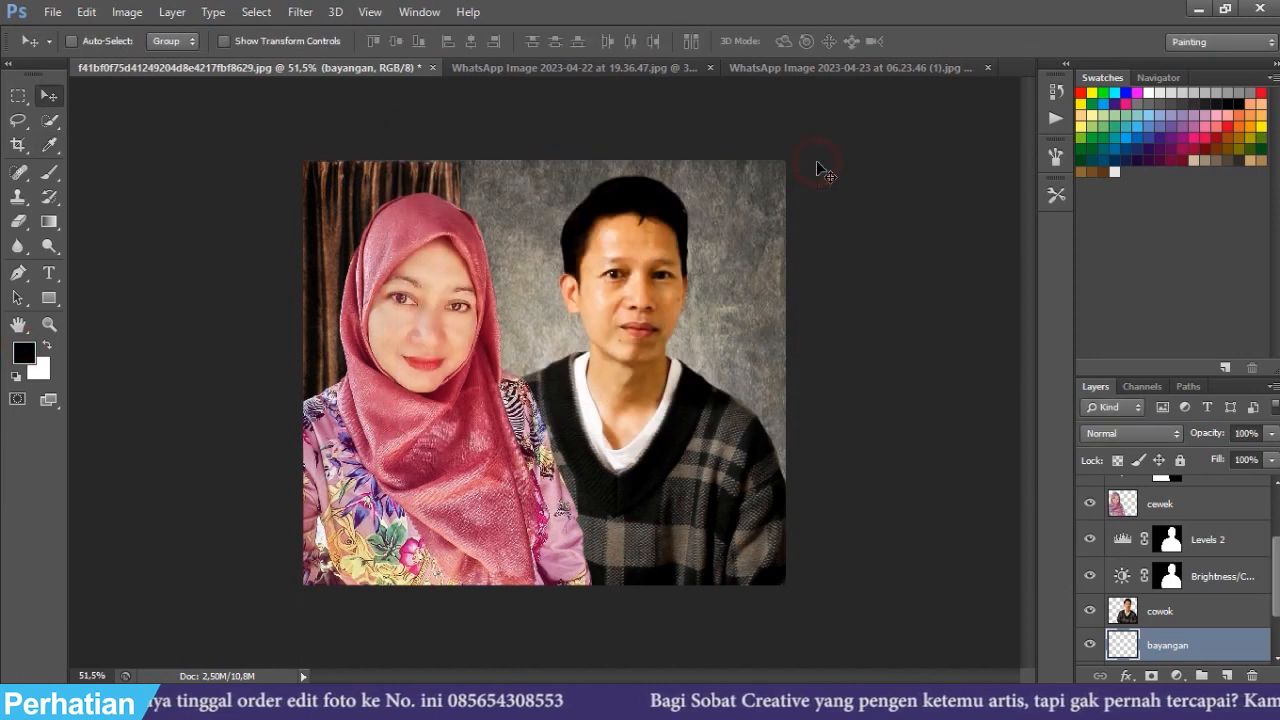
- Paint soft black shadows on the backdrop around the man's neck and shoulders with a 175 px brush at 9% opacity
key("b")
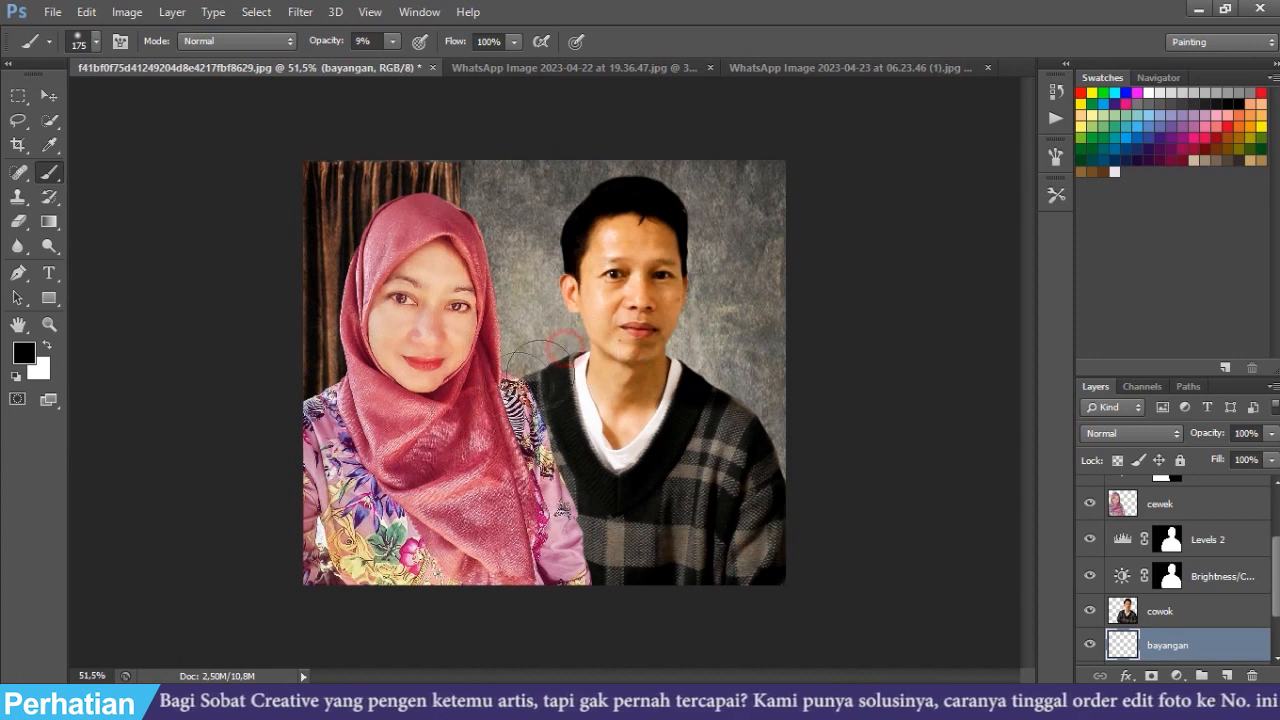
left_click_drag(660, 345, 730, 410)
left_click_drag(803, 517, 771, 431)
mouse_move(676, 319)
left_mouse_down()
mouse_move(657, 232)
mouse_move(650, 296)
mouse_move(690, 350)
left_mouse_up()
left_click_drag(524, 292, 556, 338)
scroll(582, 436, "down", 3)
scroll(605, 430, "up", 2)
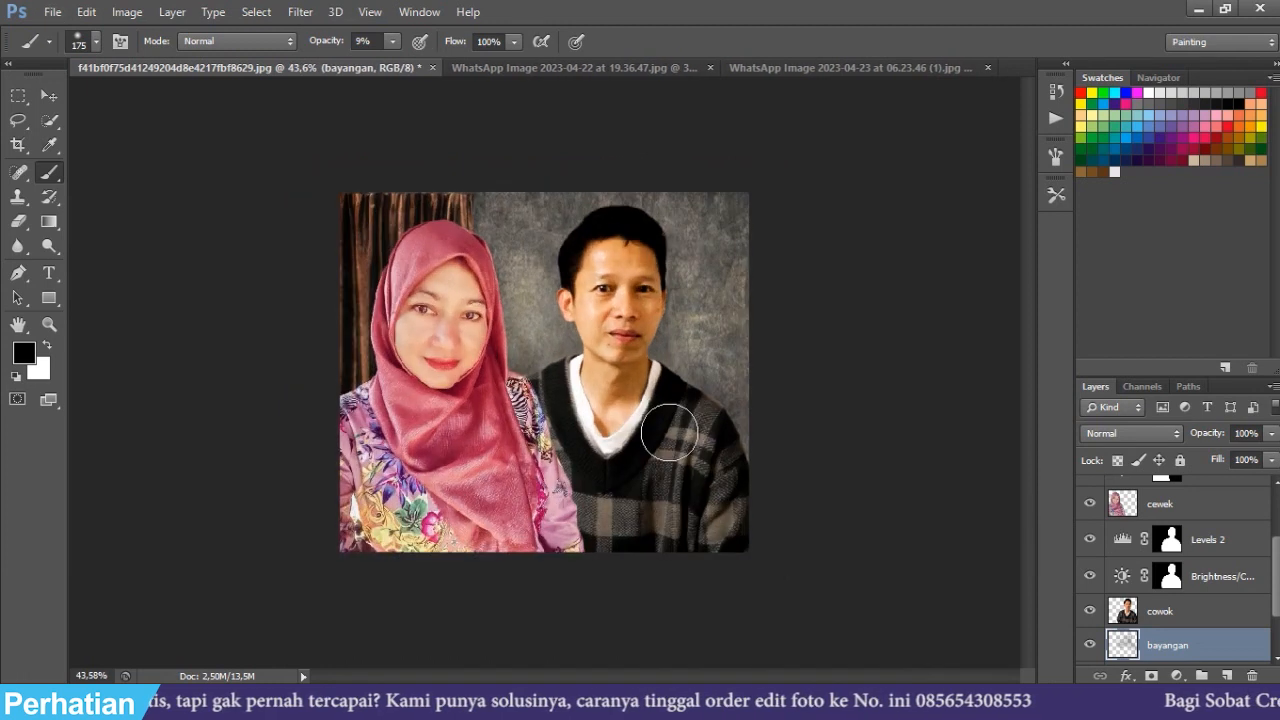
left_click(1094, 647)
left_click(1095, 648)
left_click(48, 96)
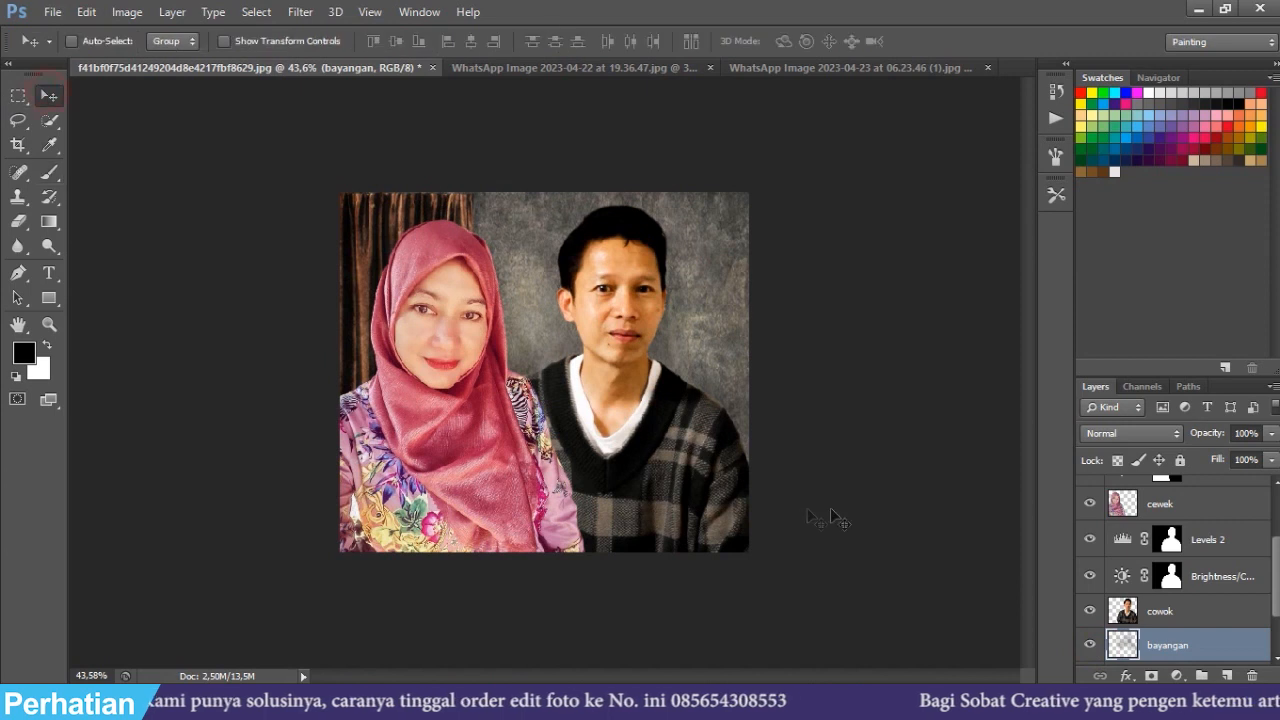
- Create a layer named bayangan 2 between the man's Levels adjustment and the cewek layer
scroll(645, 550, "up", 6)
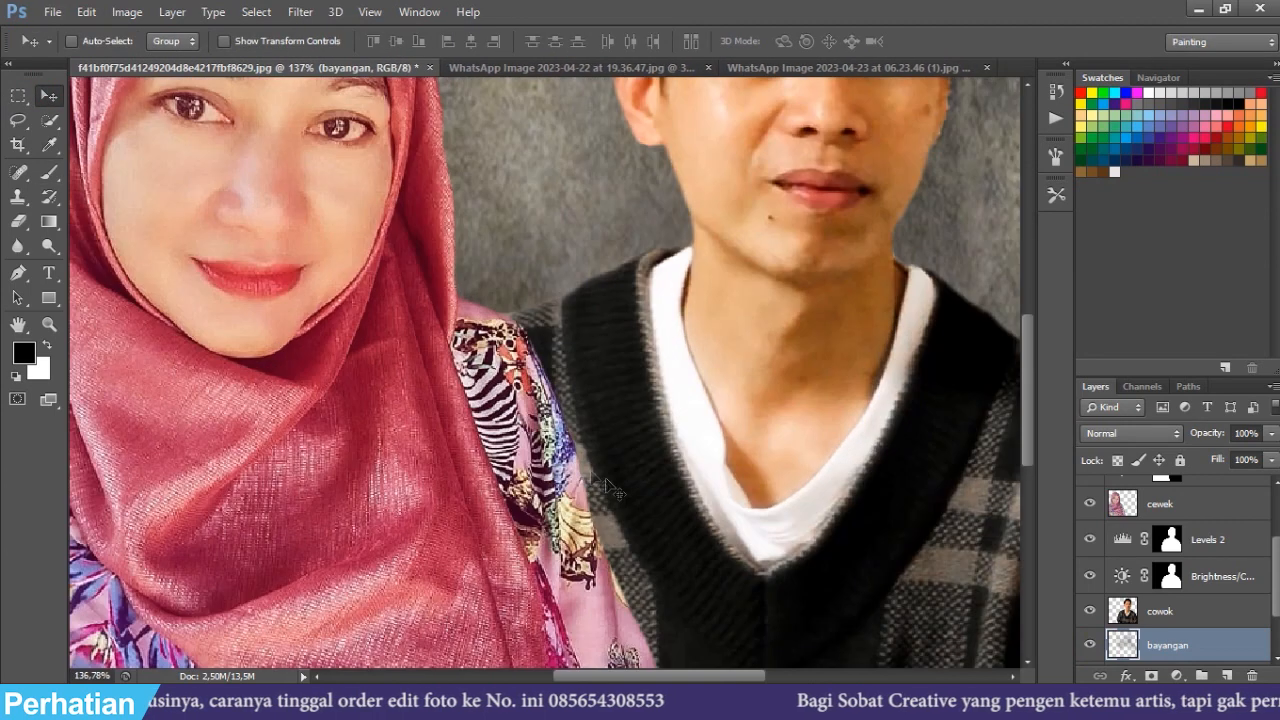
scroll(590, 470, "down", 3)
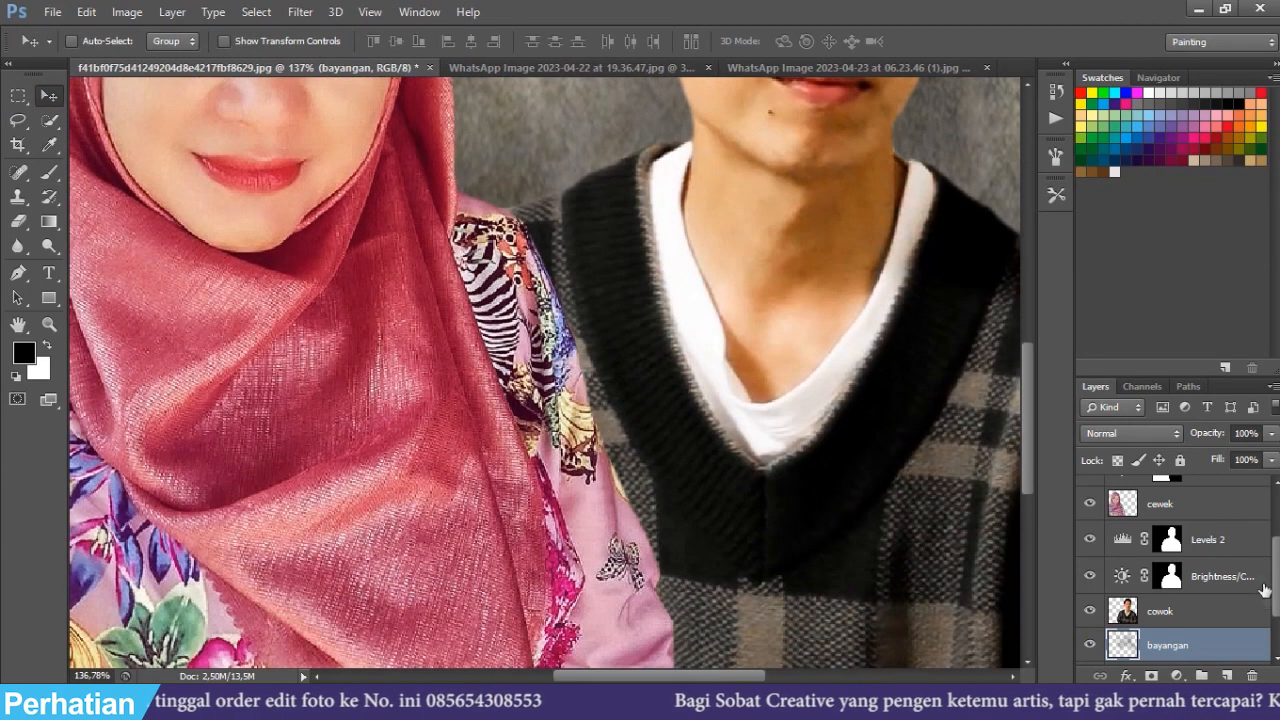
scroll(1230, 585, "up", 1)
left_click(1226, 567)
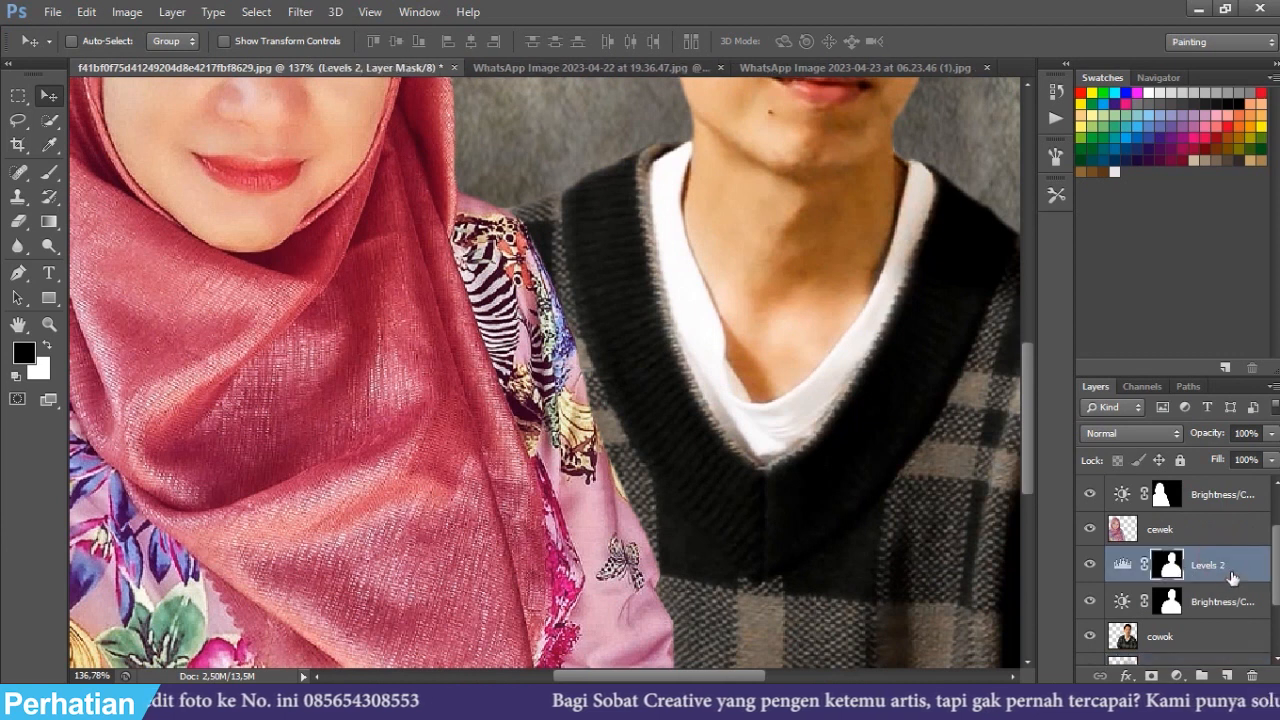
left_click(1226, 677)
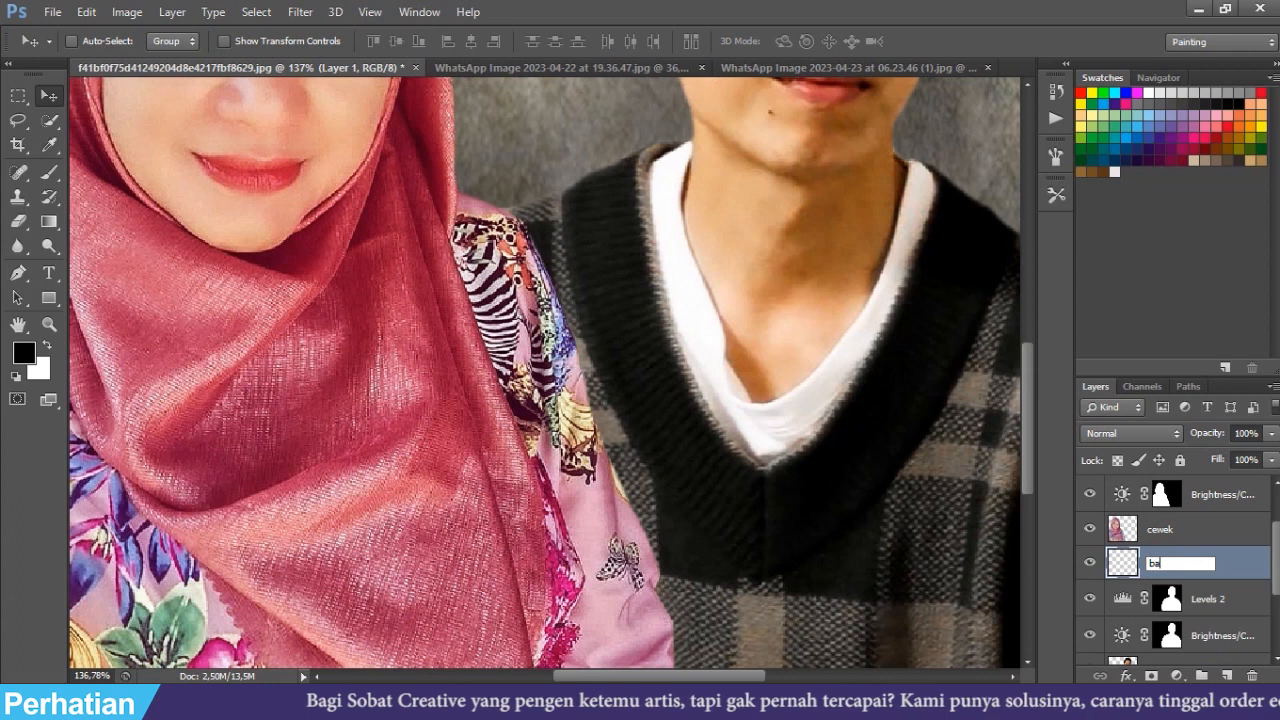
left_click(1152, 562)
type("bayangan 2")
key("Return")
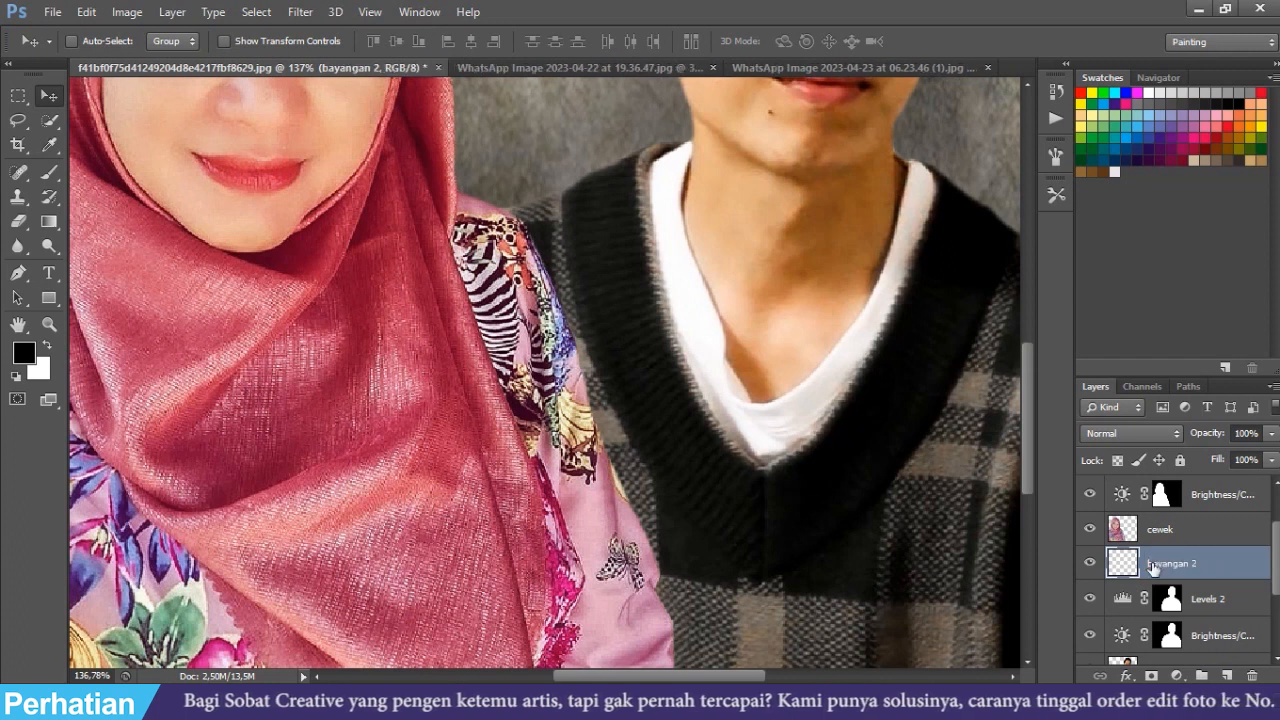
- Paint soft black shadows on the man's sweater along the woman's shoulder and arm with an 80 px brush at 9% opacity
key("b")
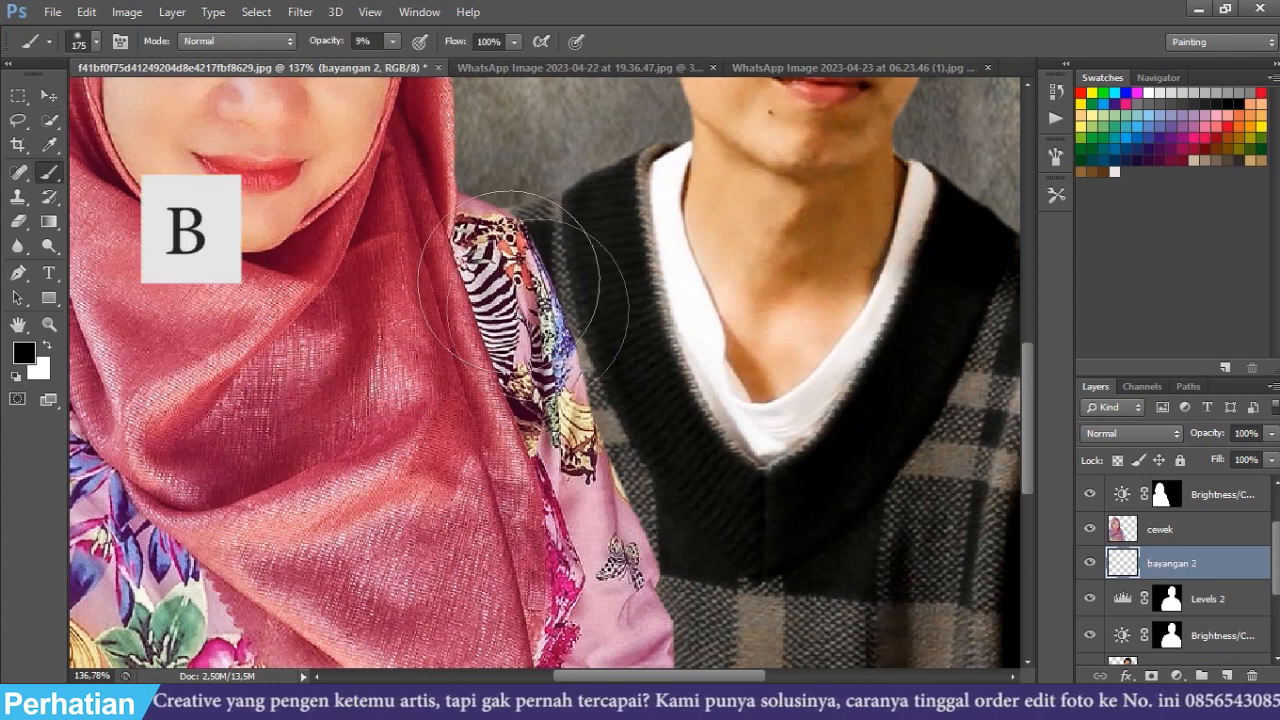
key("bracketleft")
key("bracketleft")
key("bracketleft")
key("bracketleft")
key("bracketleft")
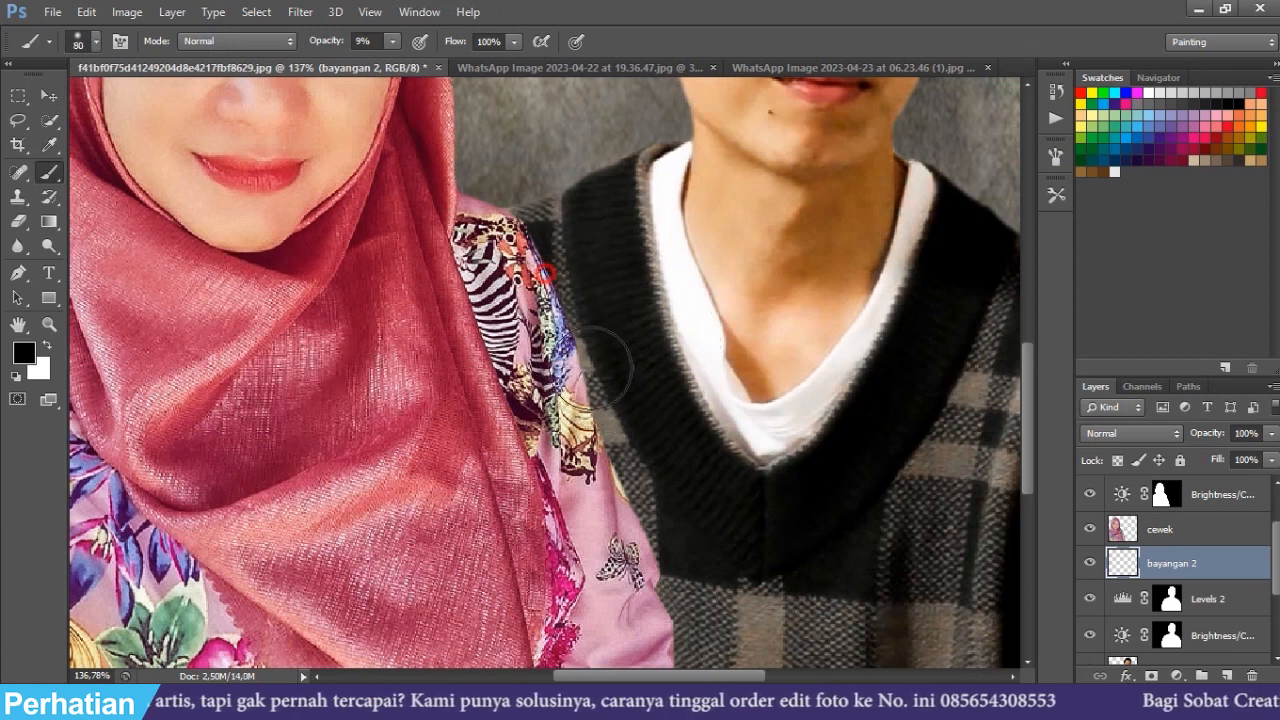
mouse_move(565, 330)
left_mouse_down()
mouse_move(655, 556)
mouse_move(688, 600)
left_mouse_up()
left_click_drag(646, 474, 674, 560)
scroll(660, 530, "down", 1)
left_click_drag(648, 509, 710, 662)
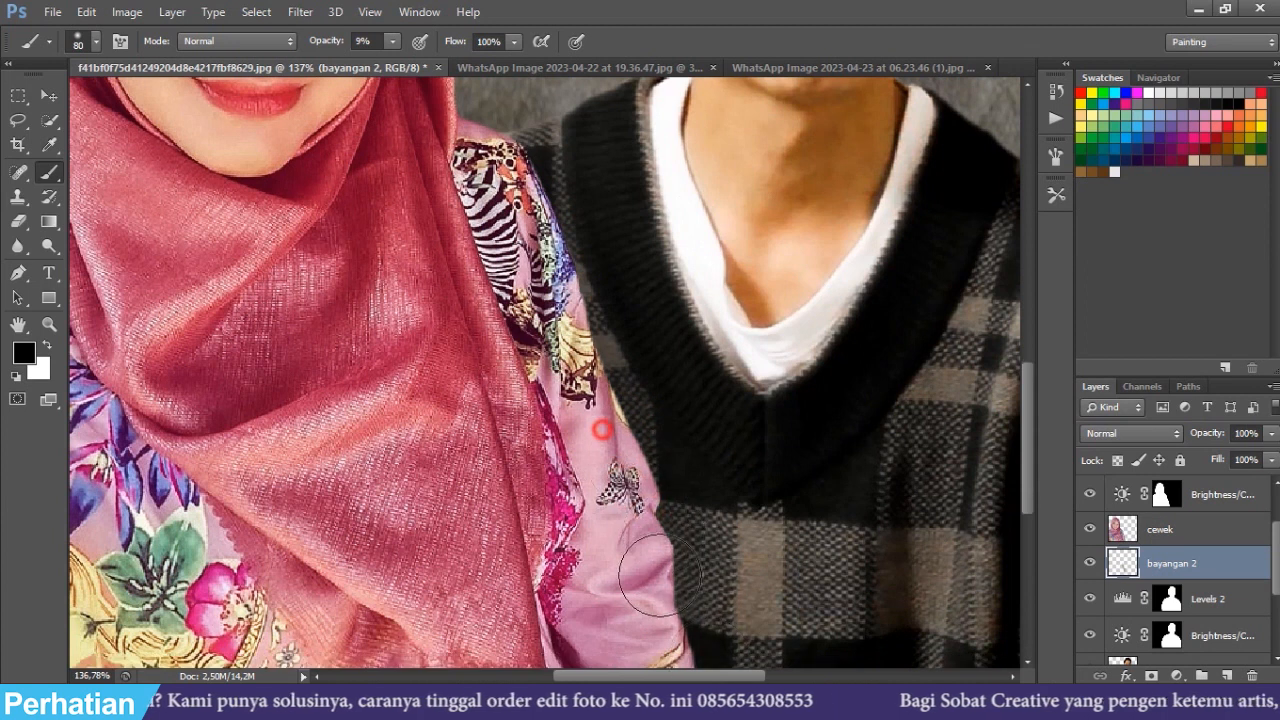
scroll(630, 470, "down", 3)
key("ctrl+0")
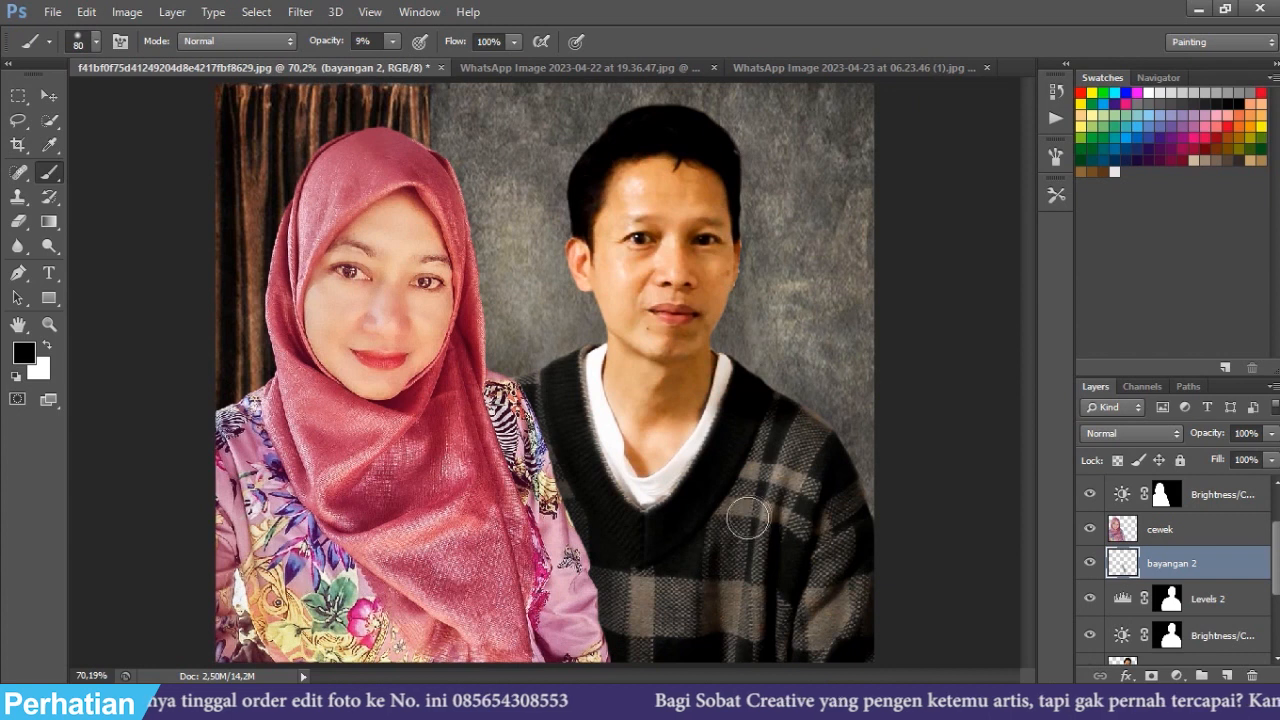
- Create a layer named bayangan 3 above the woman's Levels 1 adjustment
scroll(1155, 550, "up", 2)
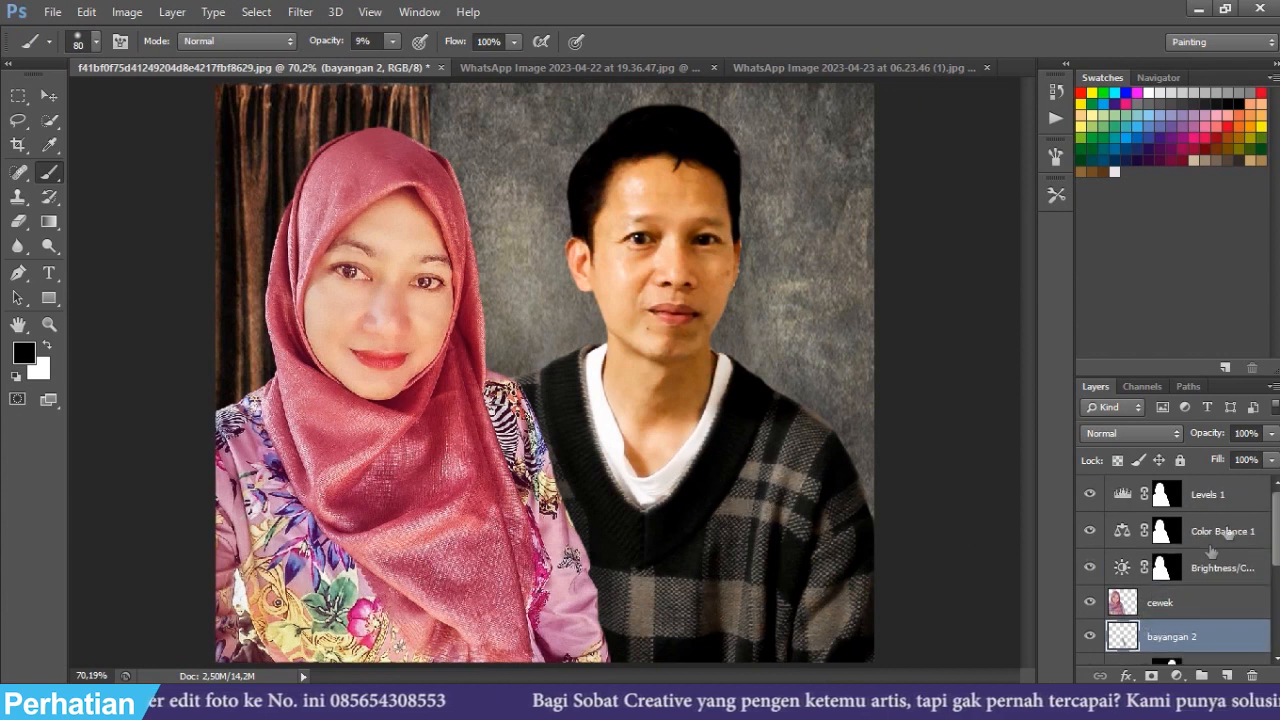
left_click(1226, 495)
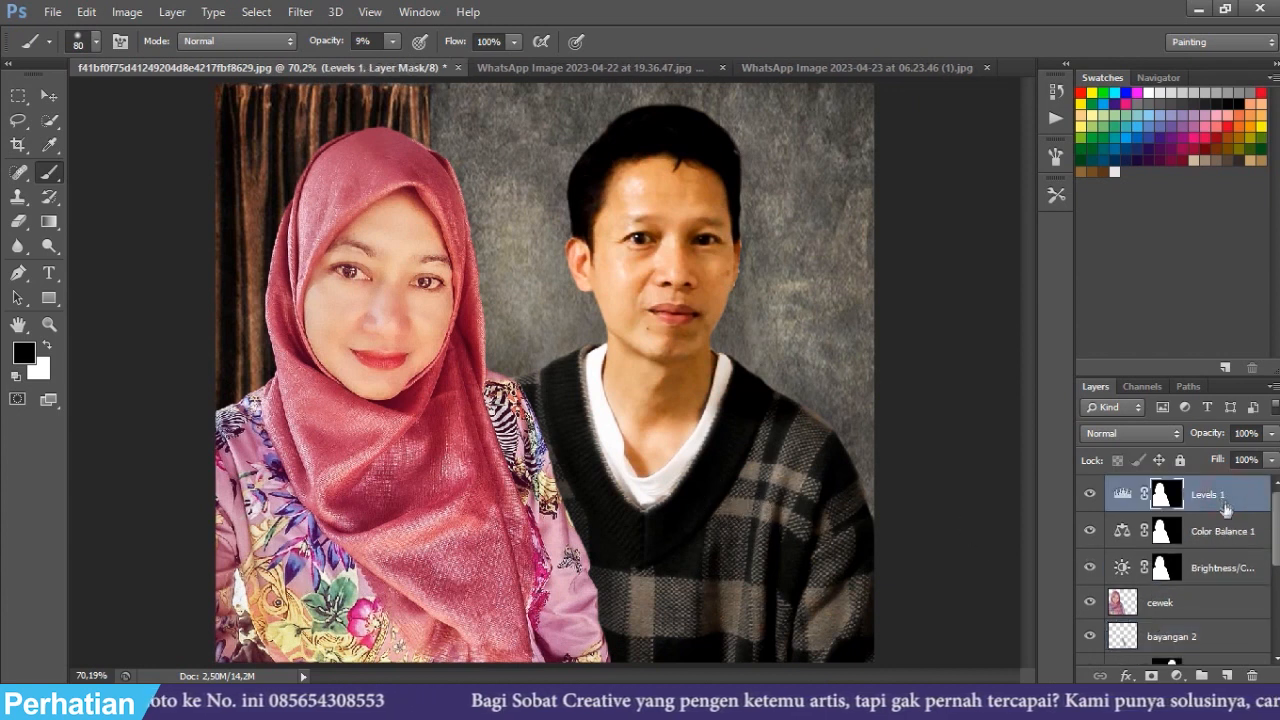
left_click(1228, 676)
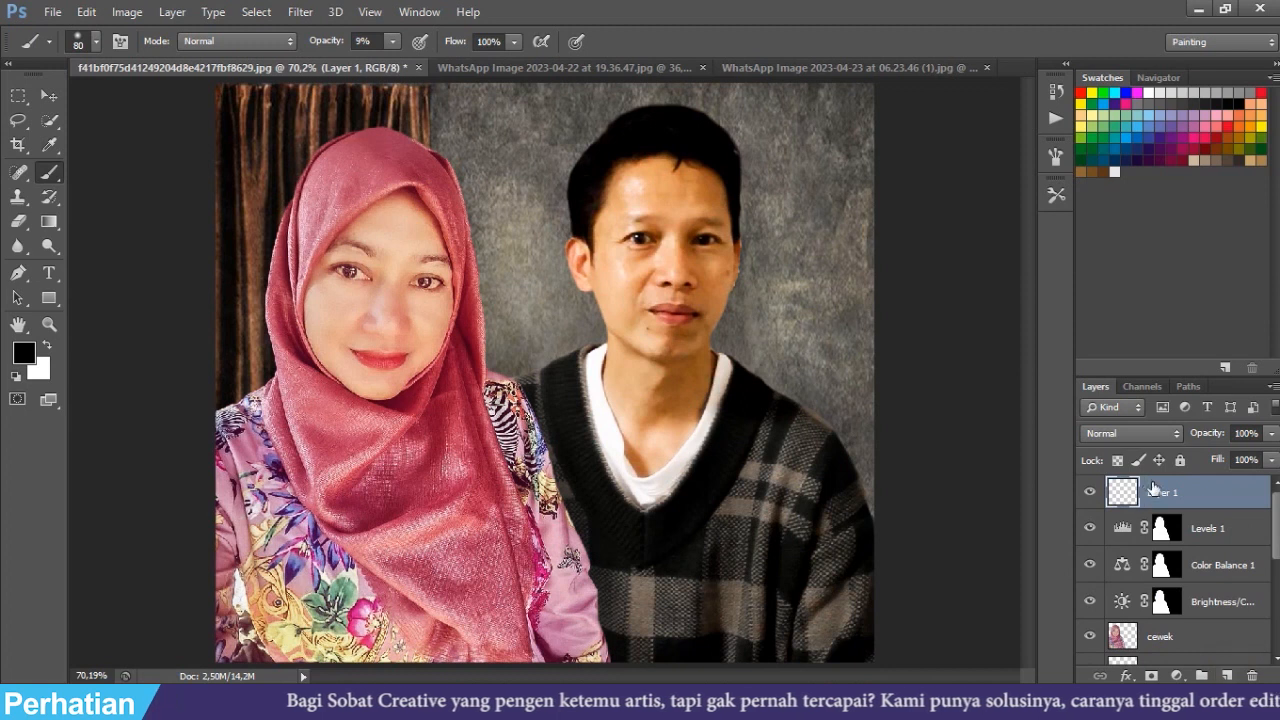
double_click(1156, 492)
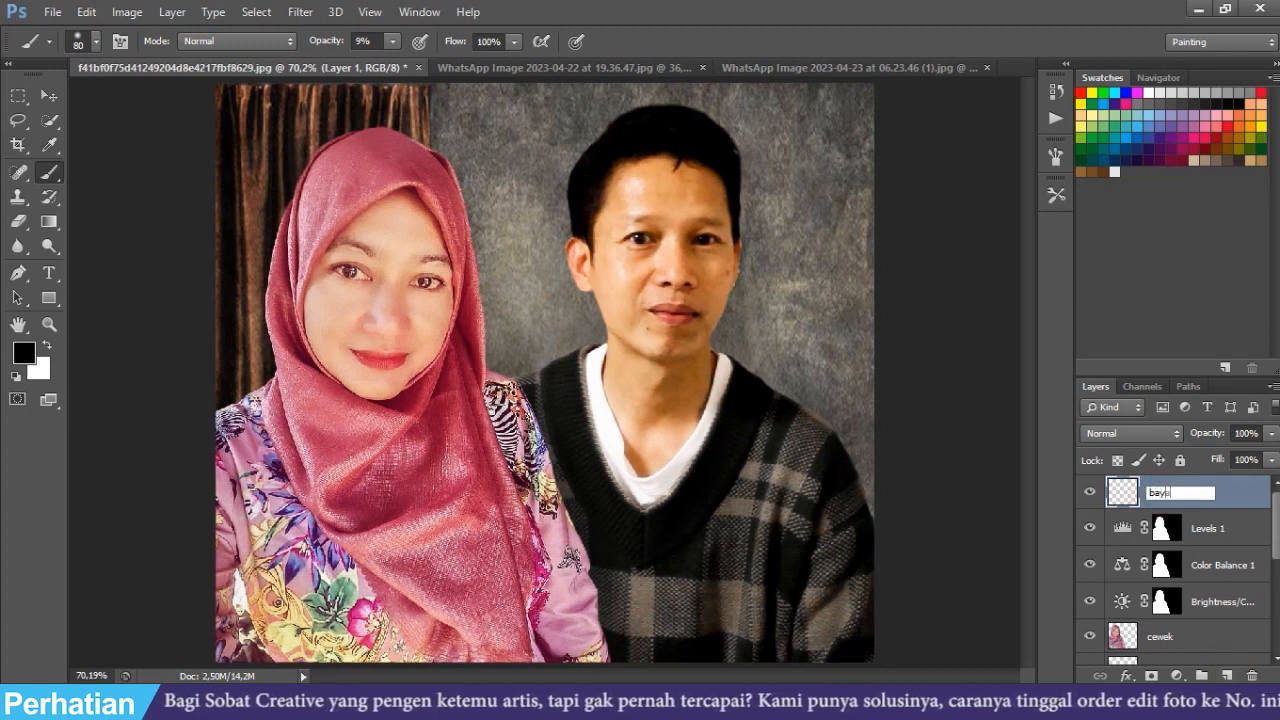
key("Return")
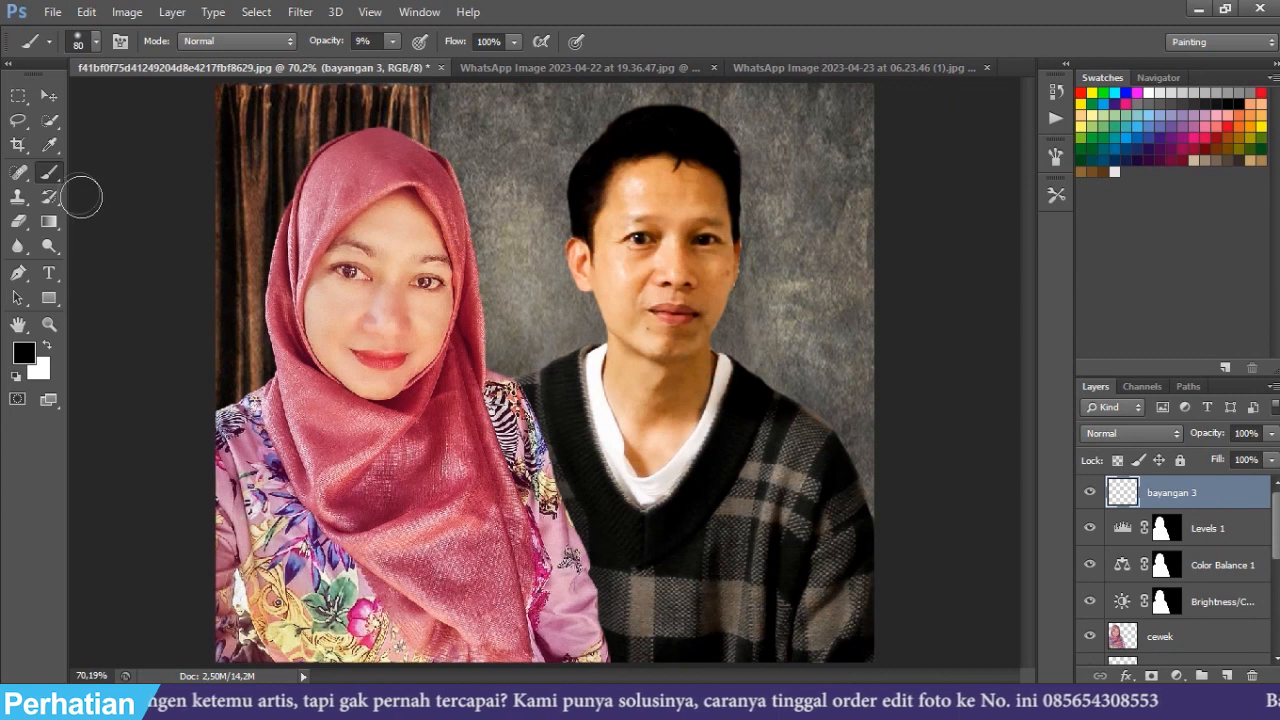
key("b")
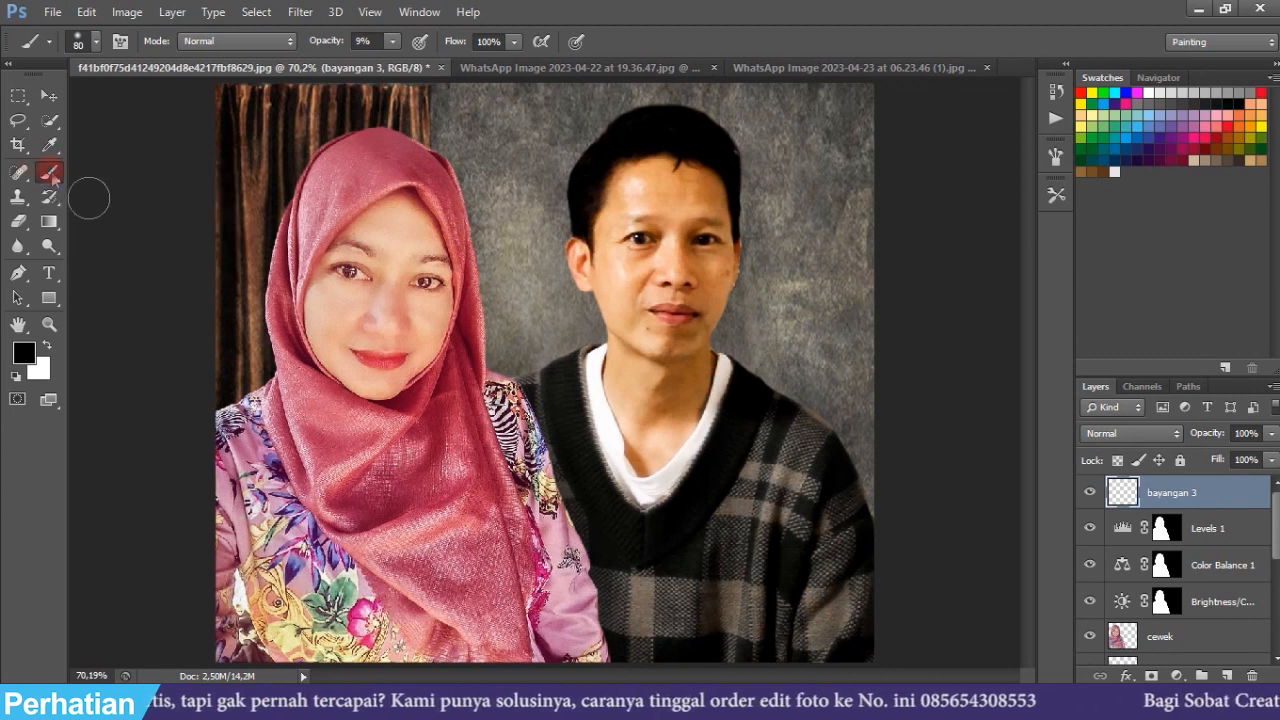
scroll(536, 402, "up", 1)
scroll(536, 402, "up", 2)
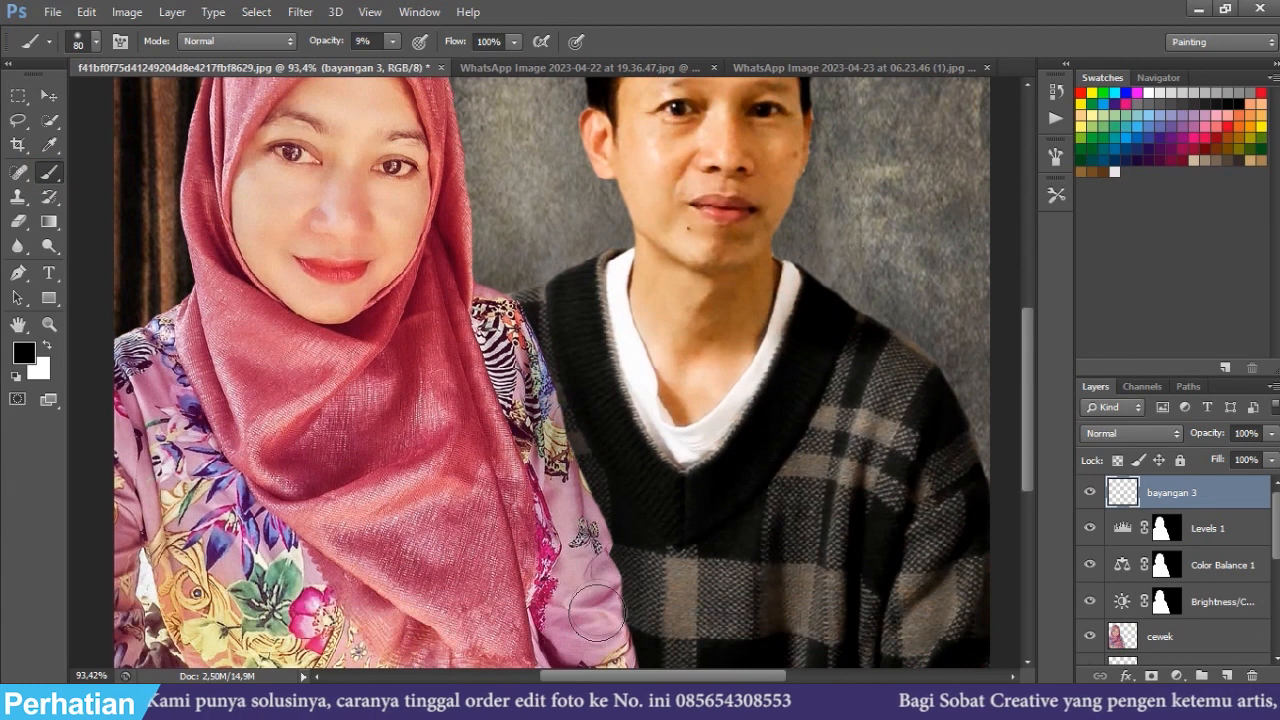
scroll(600, 610, "down", 3)
scroll(604, 496, "down", 9)
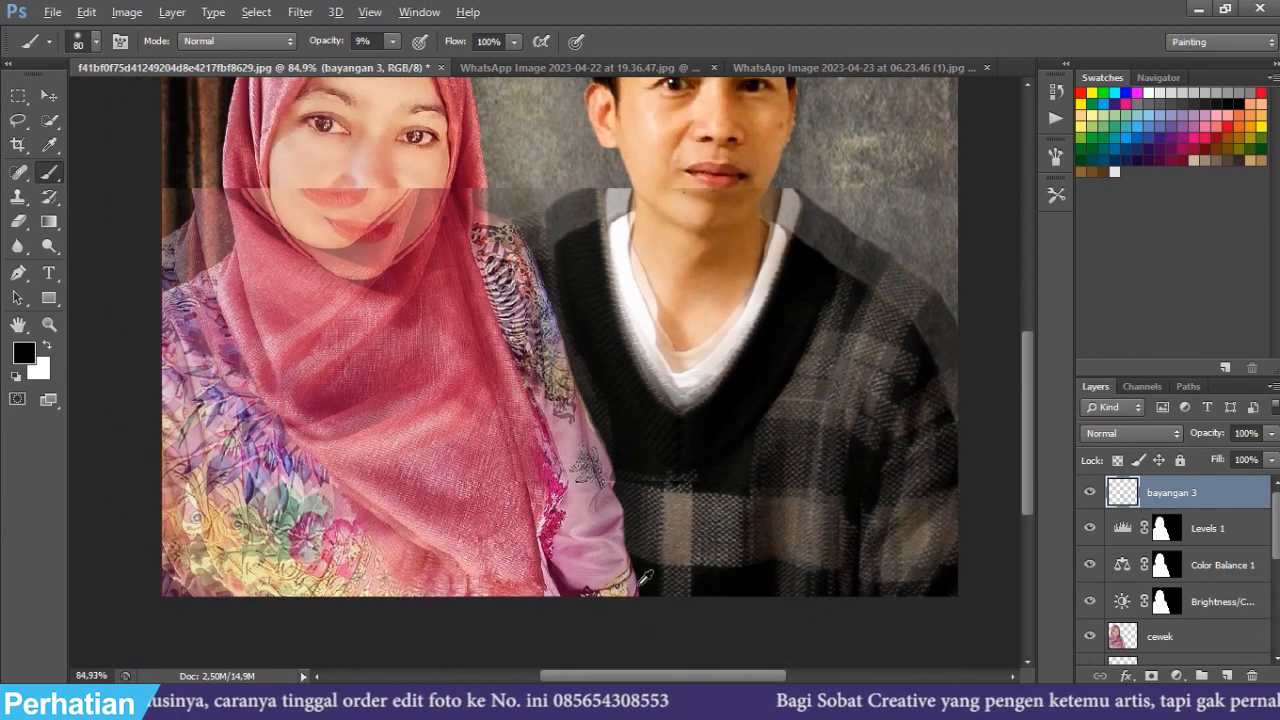
- Add an unmasked Color Balance adjustment above bayangan 3, with midtones at +21 for Cyan/Red and -19 for Yellow/Blue
left_click(49, 95)
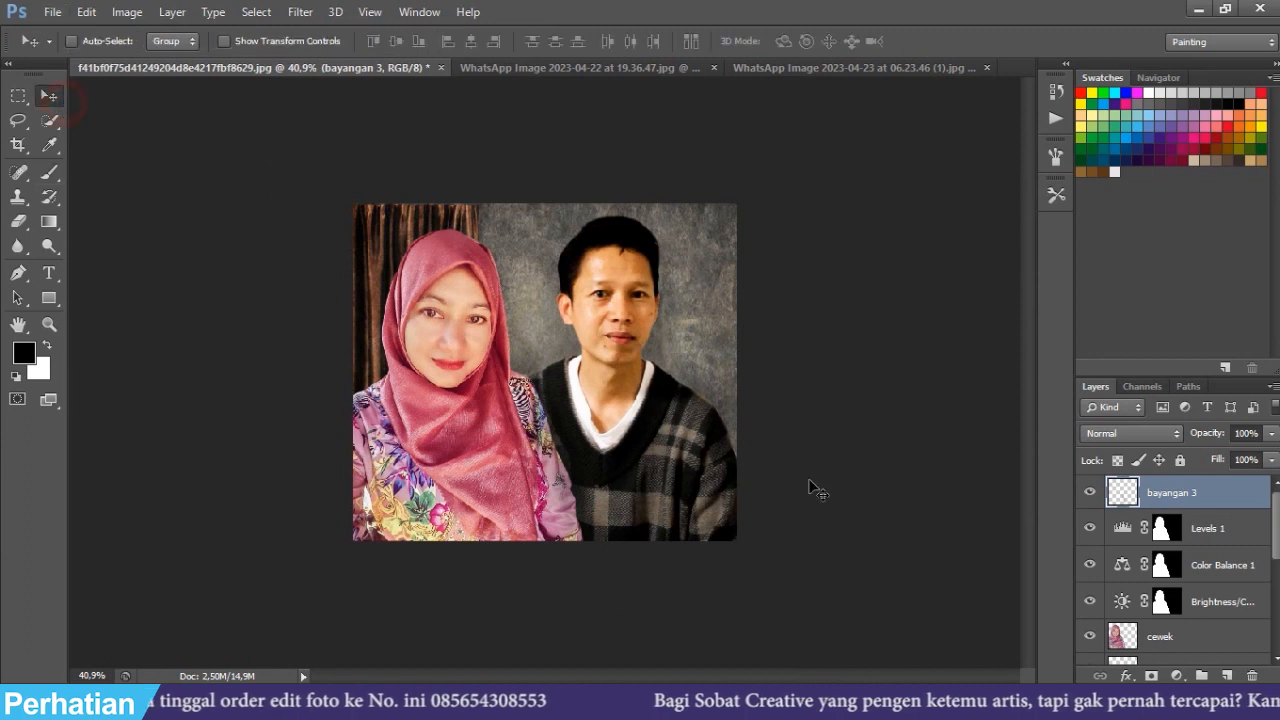
scroll(658, 440, "up", 2)
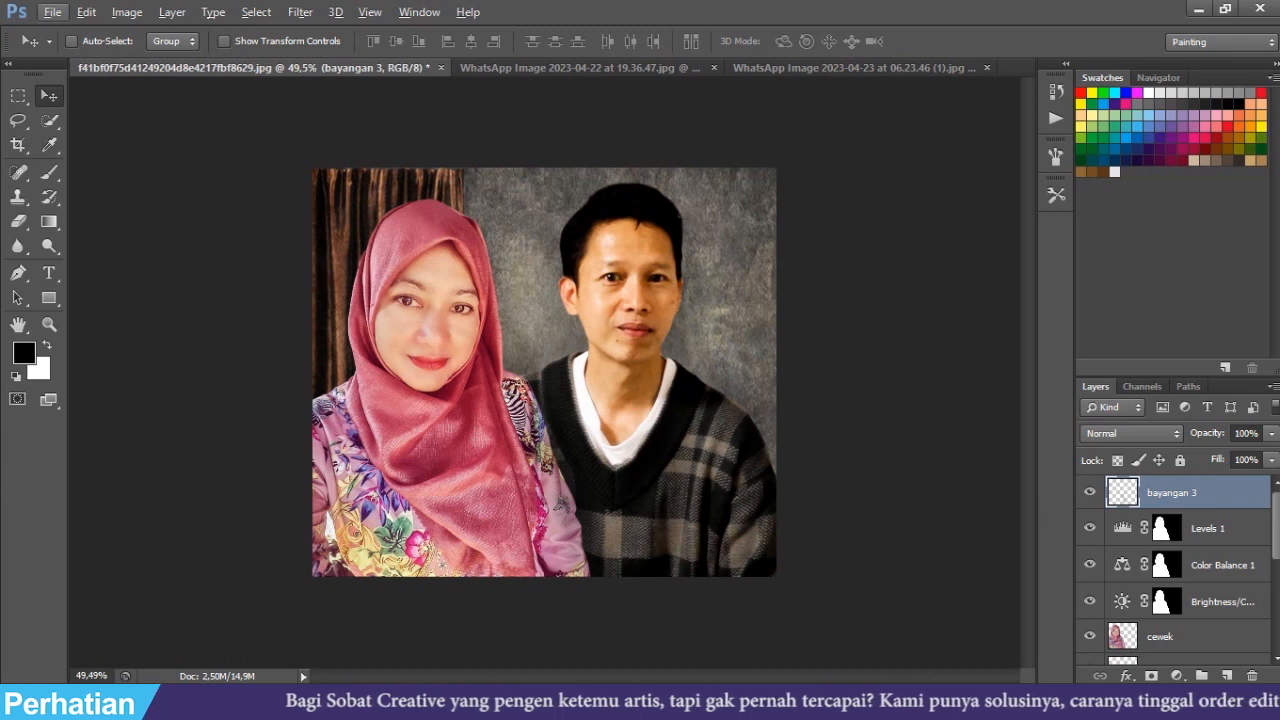
left_click(1177, 676)
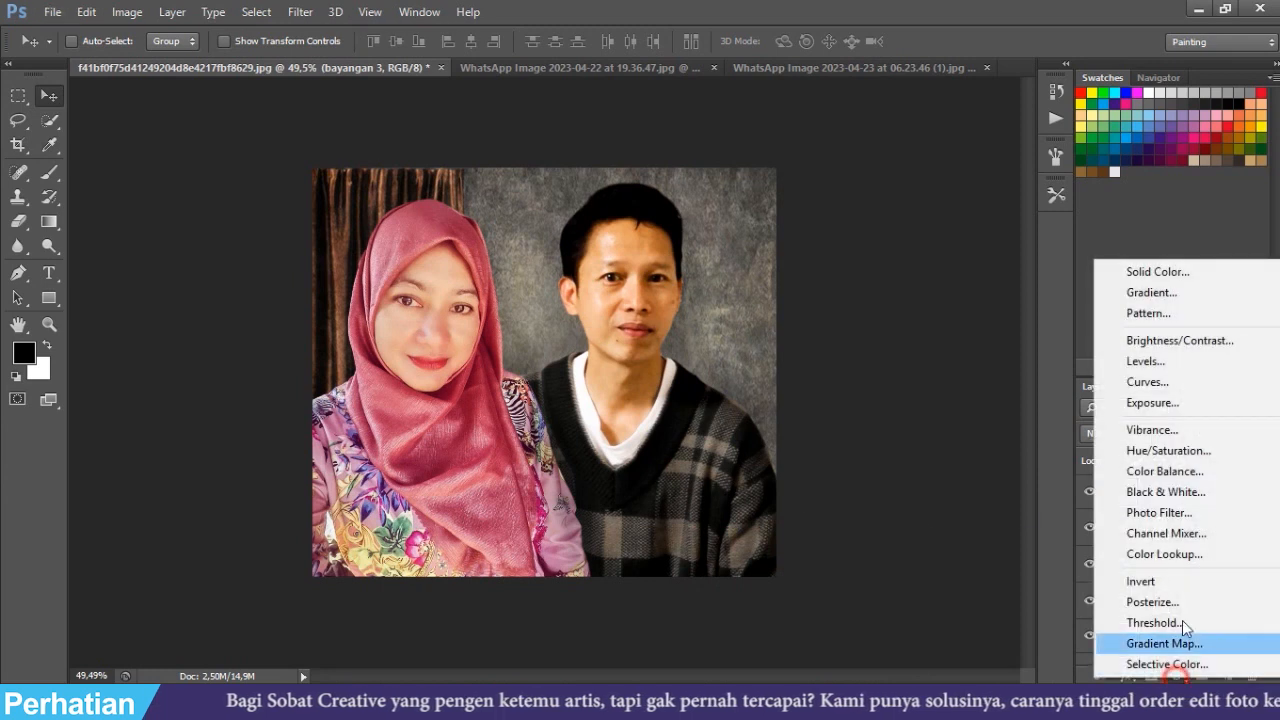
left_click(1166, 469)
left_click_drag(915, 187, 919, 186)
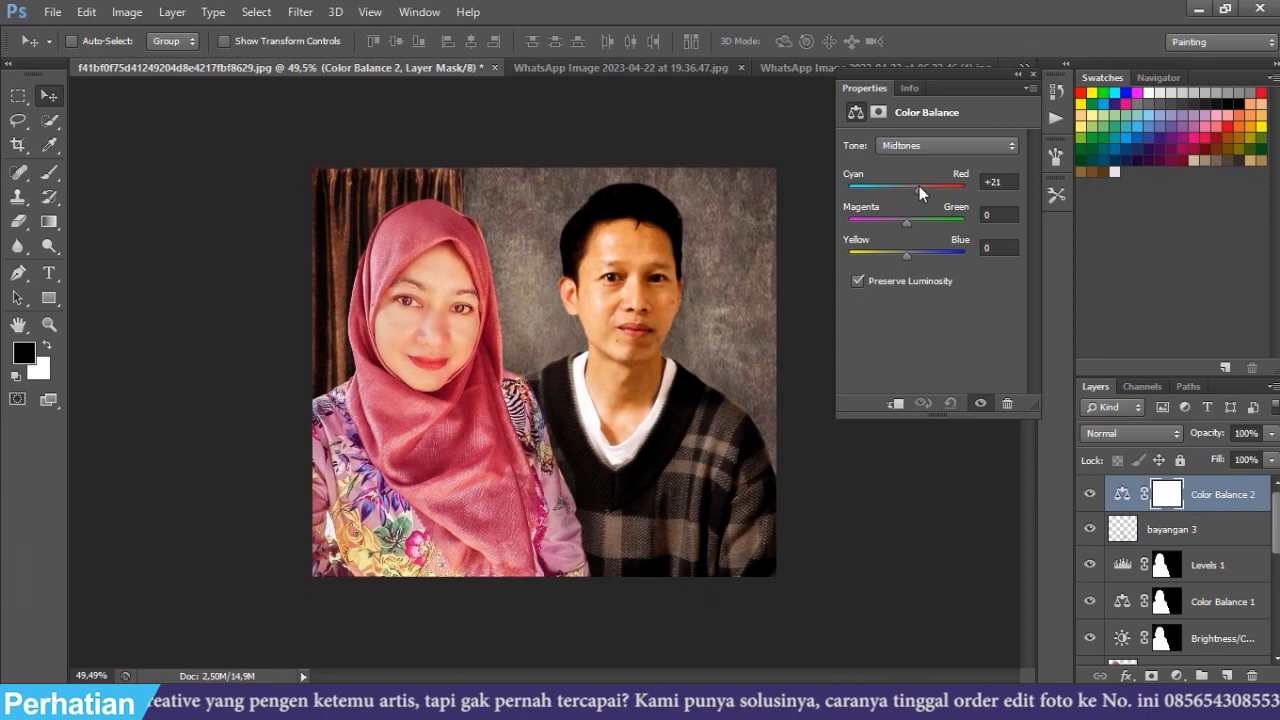
left_click_drag(905, 253, 895, 254)
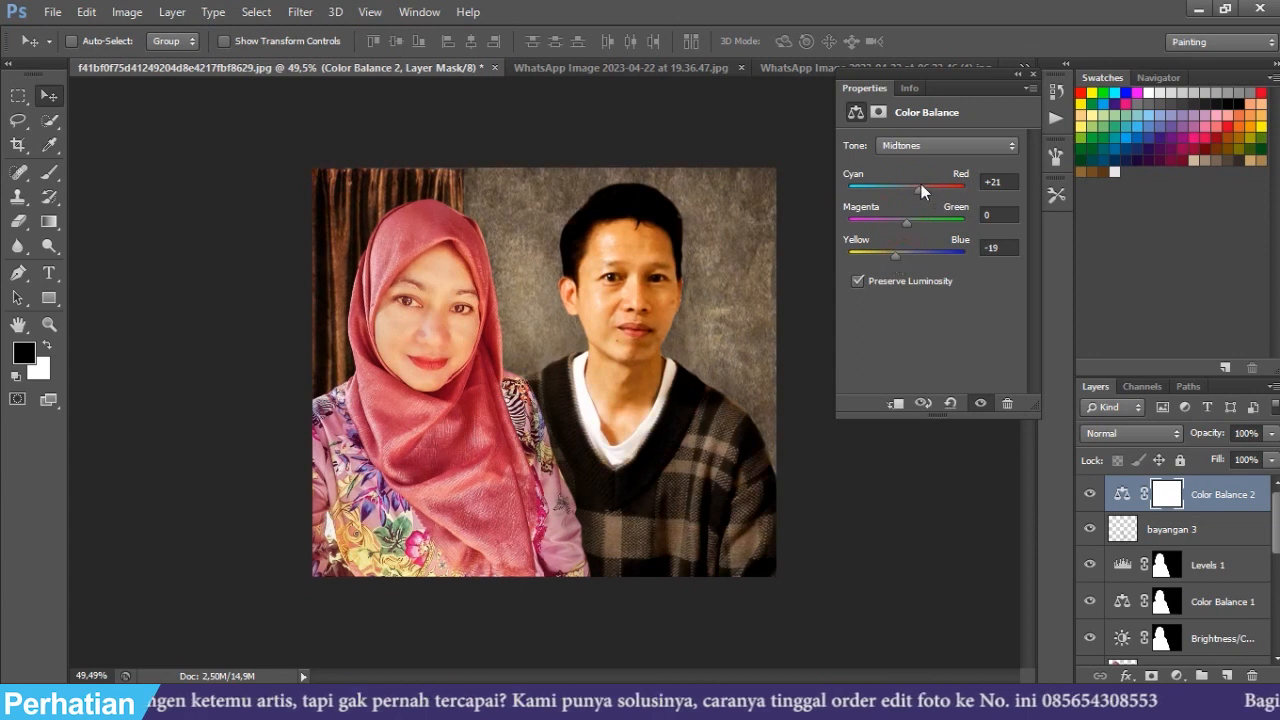
left_click(1031, 74)
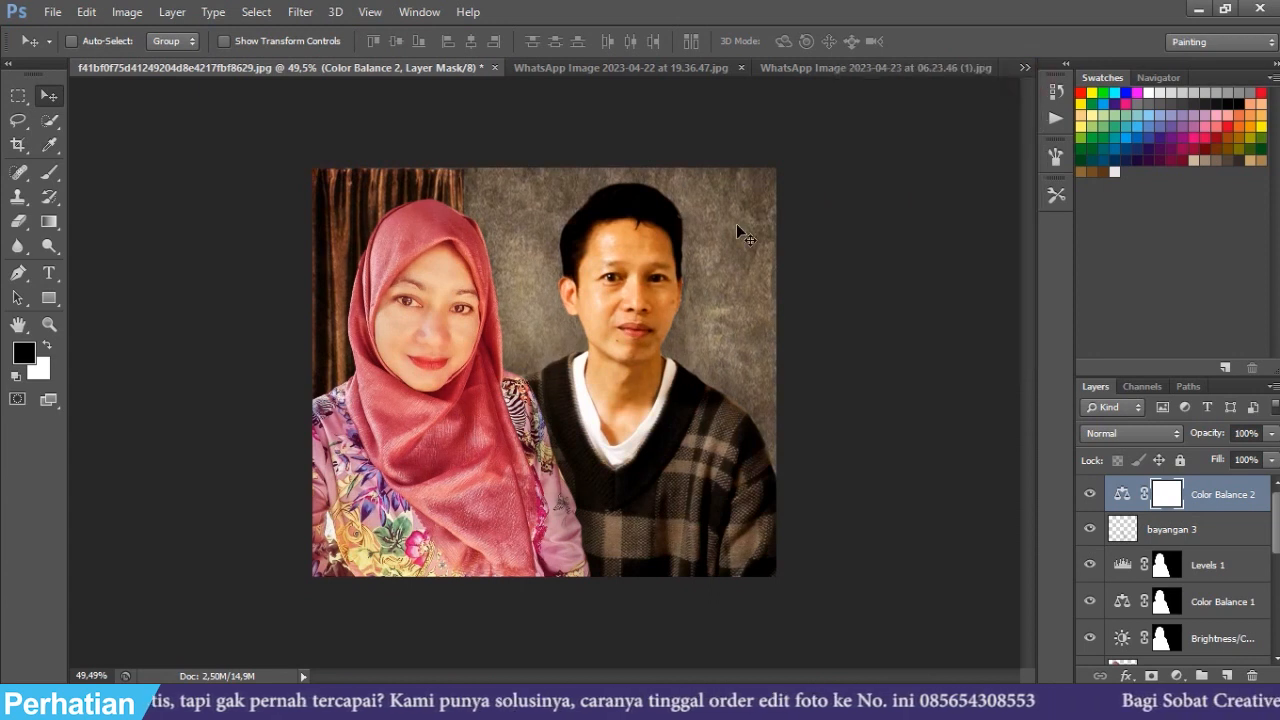
- Examine the finished couple portrait up close and as a whole, checking the blending, tones and shadows
scroll(730, 226, "down", 2)
scroll(728, 228, "up", 4)
scroll(770, 239, "down", 1)
scroll(775, 245, "up", 2)
scroll(820, 320, "down", 3)
scroll(828, 390, "up", 3)
scroll(826, 388, "down", 2)
scroll(827, 387, "up", 2)
scroll(827, 387, "down", 2)
scroll(828, 387, "up", 2)
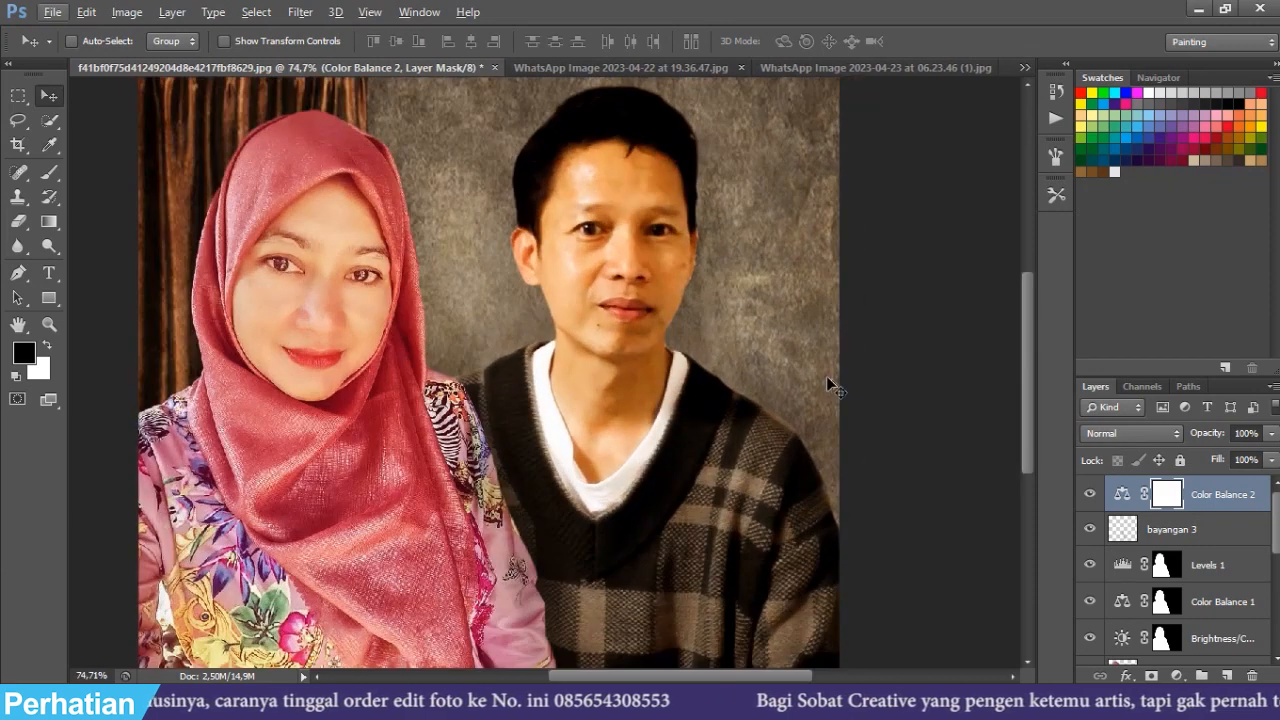
scroll(827, 380, "down", 2)
scroll(829, 382, "up", 1)
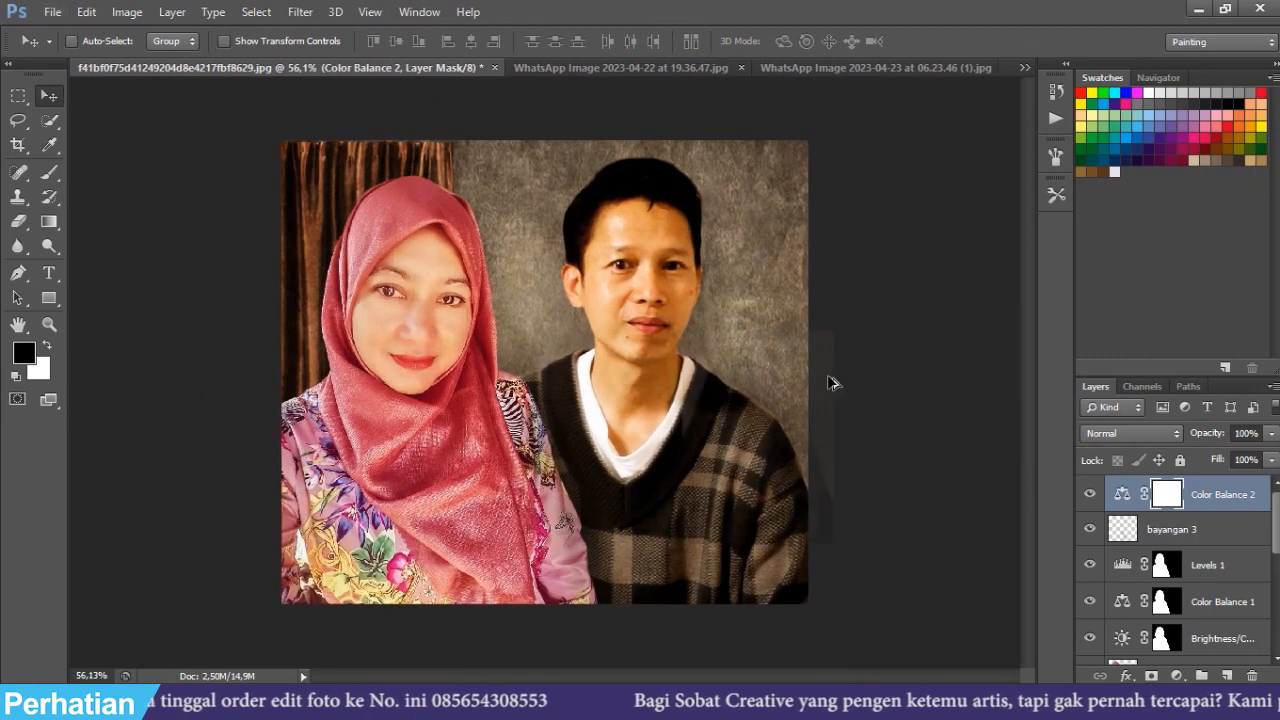
scroll(830, 381, "up", 1)
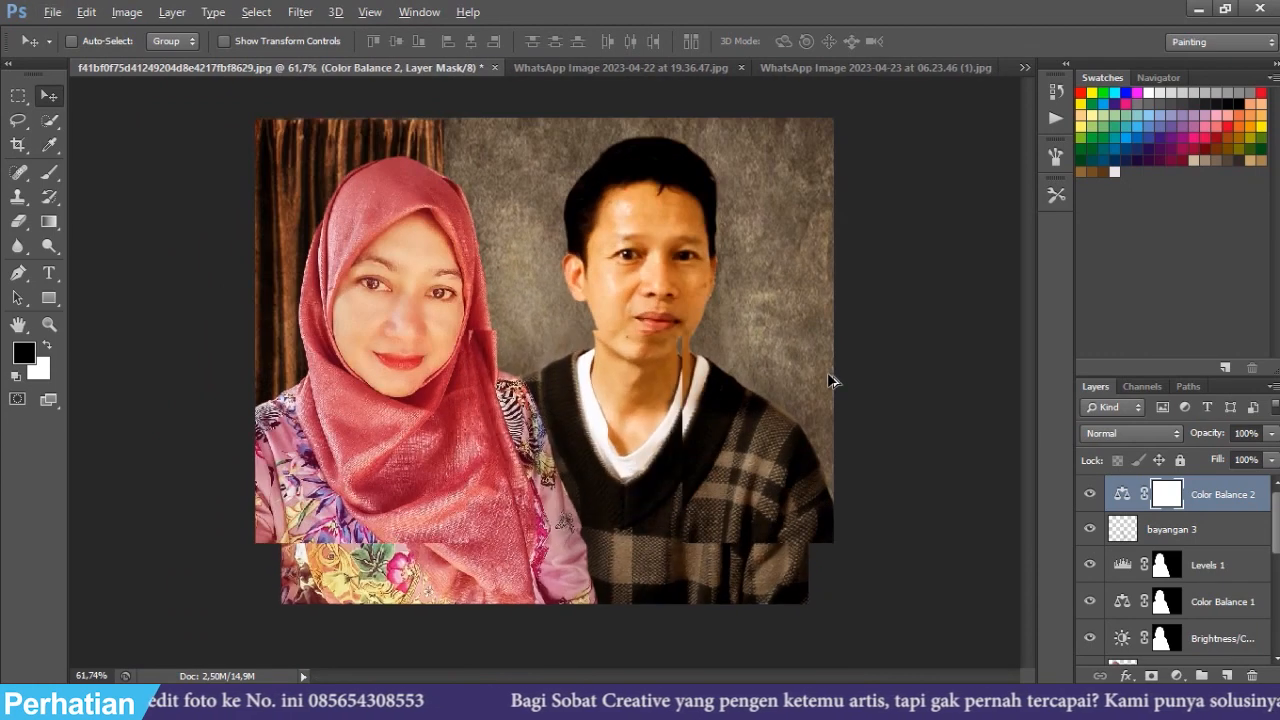
scroll(827, 373, "up", 2)
scroll(827, 373, "down", 1)
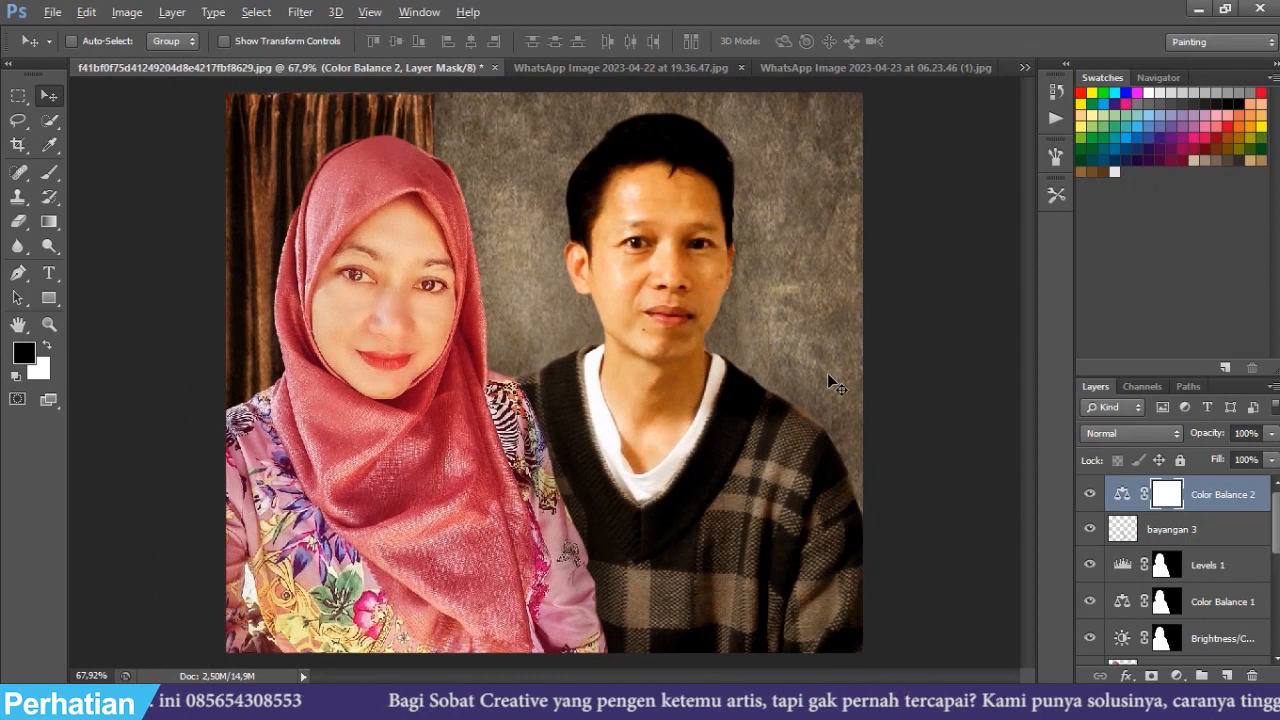
scroll(827, 373, "down", 3)
scroll(827, 372, "up", 3)
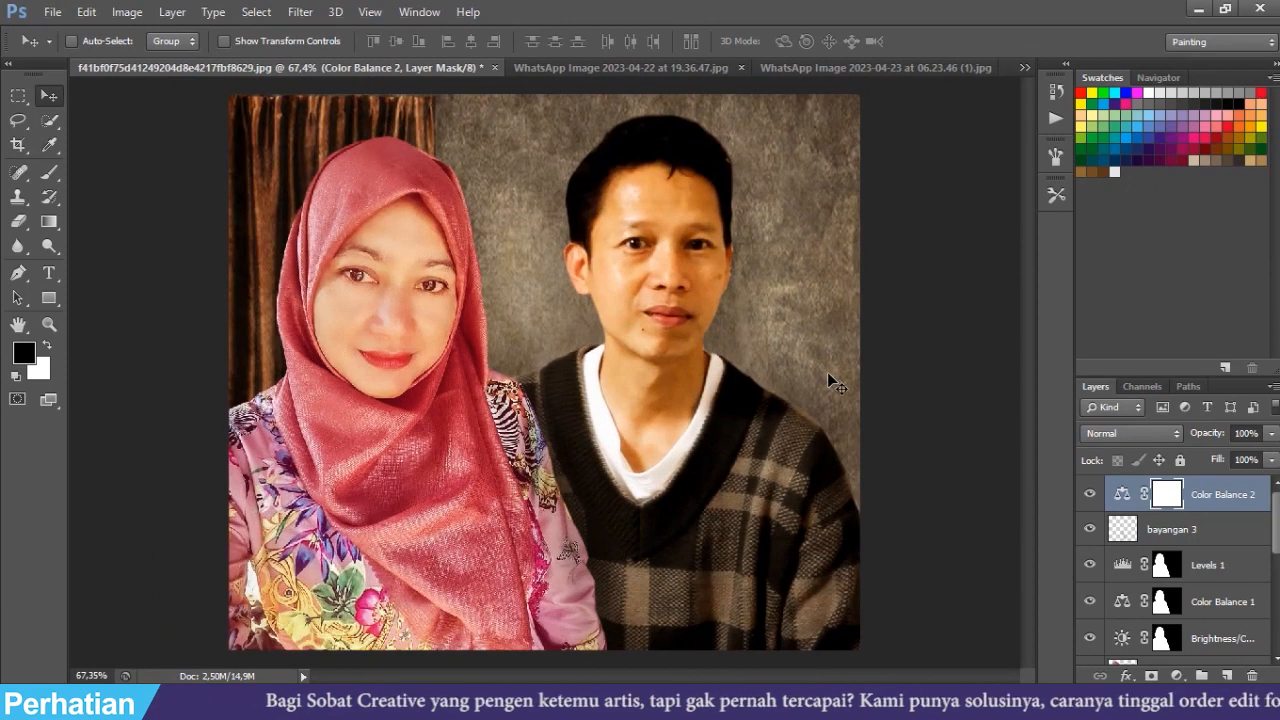
scroll(827, 381, "down", 1)
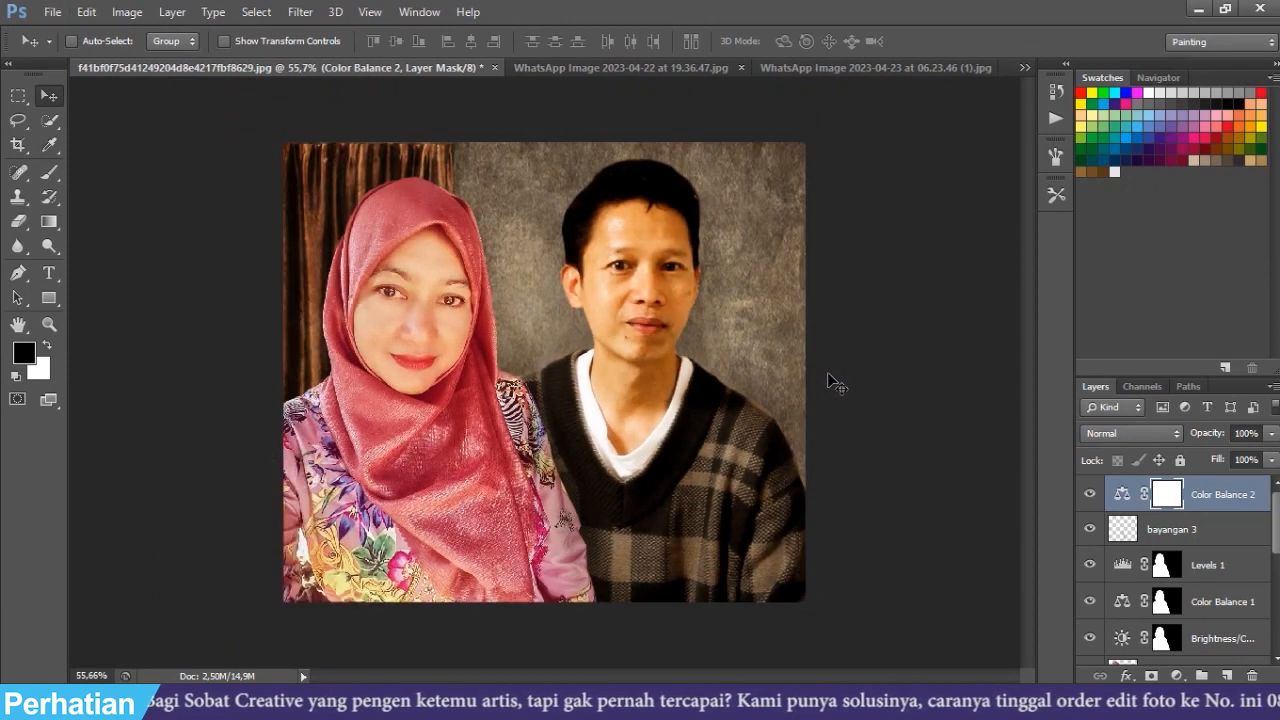
scroll(827, 381, "down", 1)
scroll(827, 381, "up", 1)
scroll(827, 381, "up", 1)
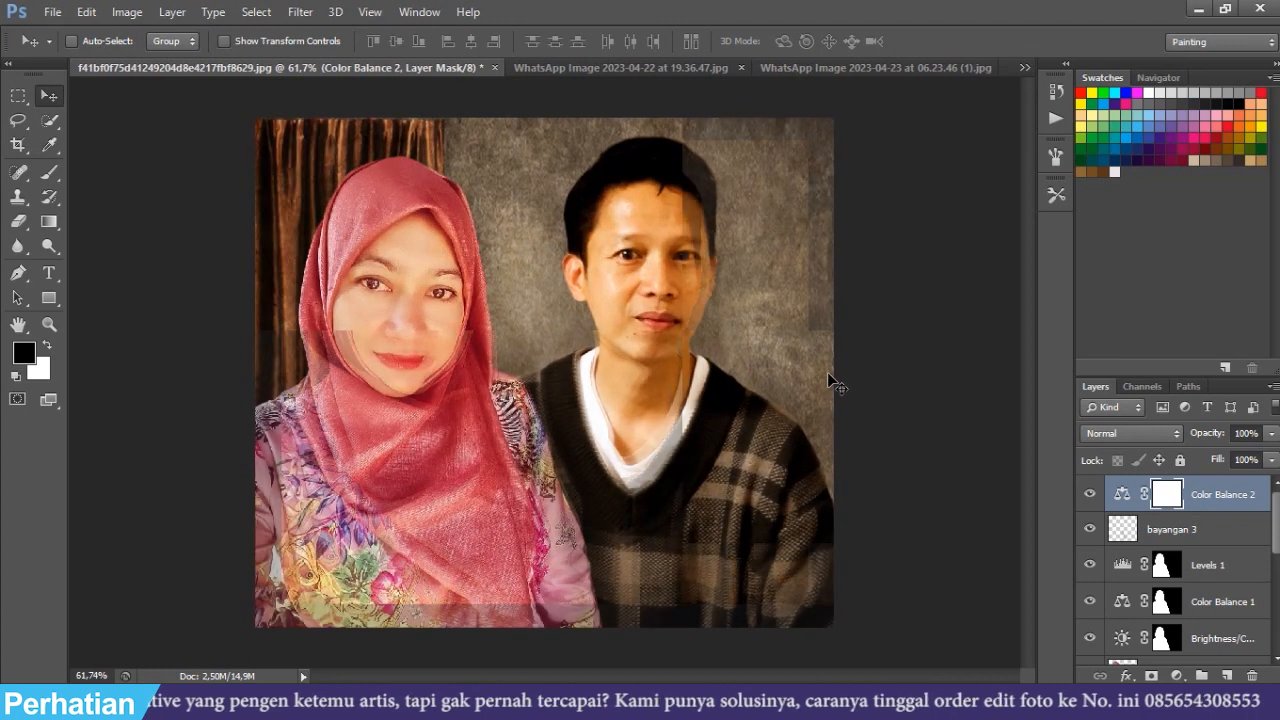
scroll(828, 372, "down", 1)
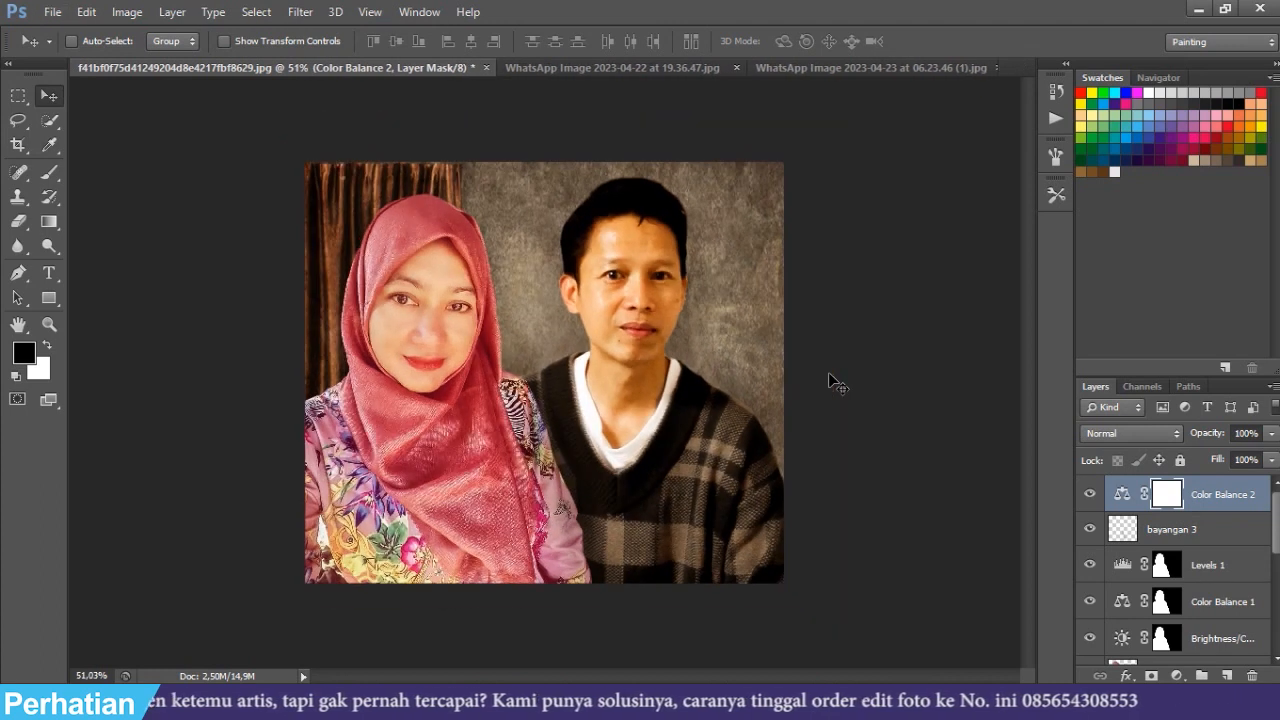
scroll(828, 372, "up", 1)
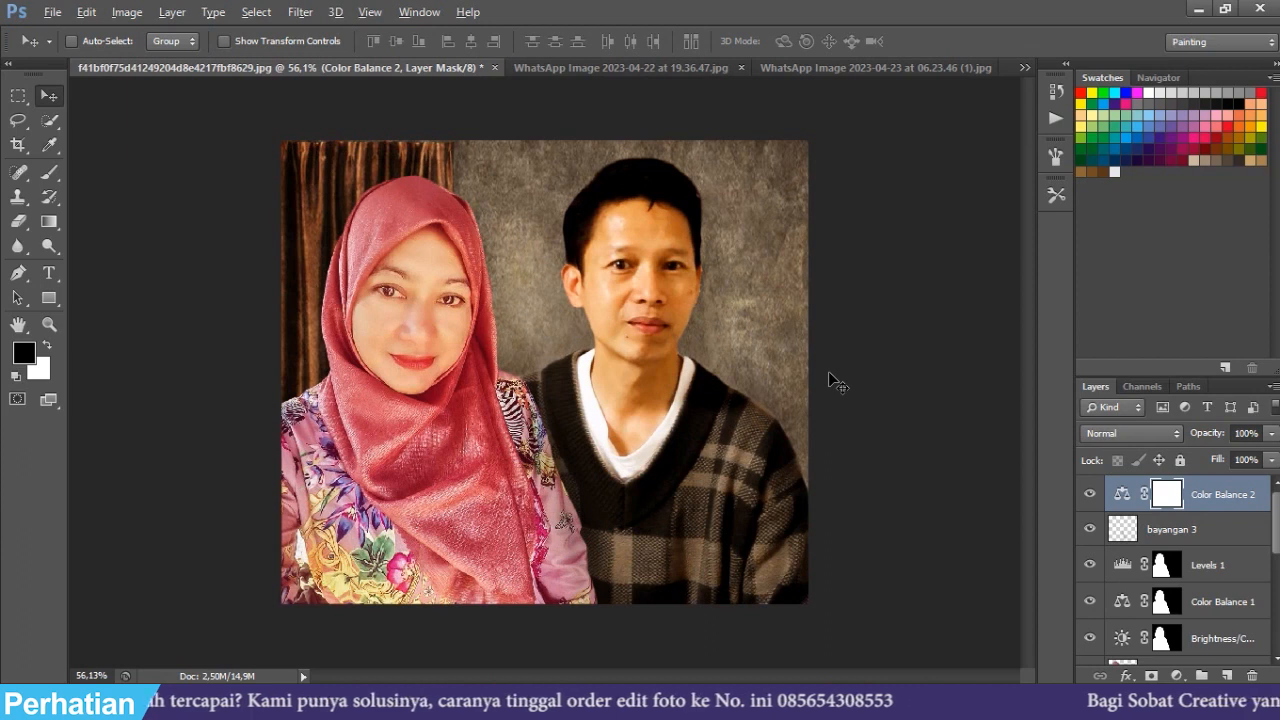
scroll(828, 371, "down", 1)
scroll(828, 371, "up", 3)
scroll(829, 377, "down", 1)
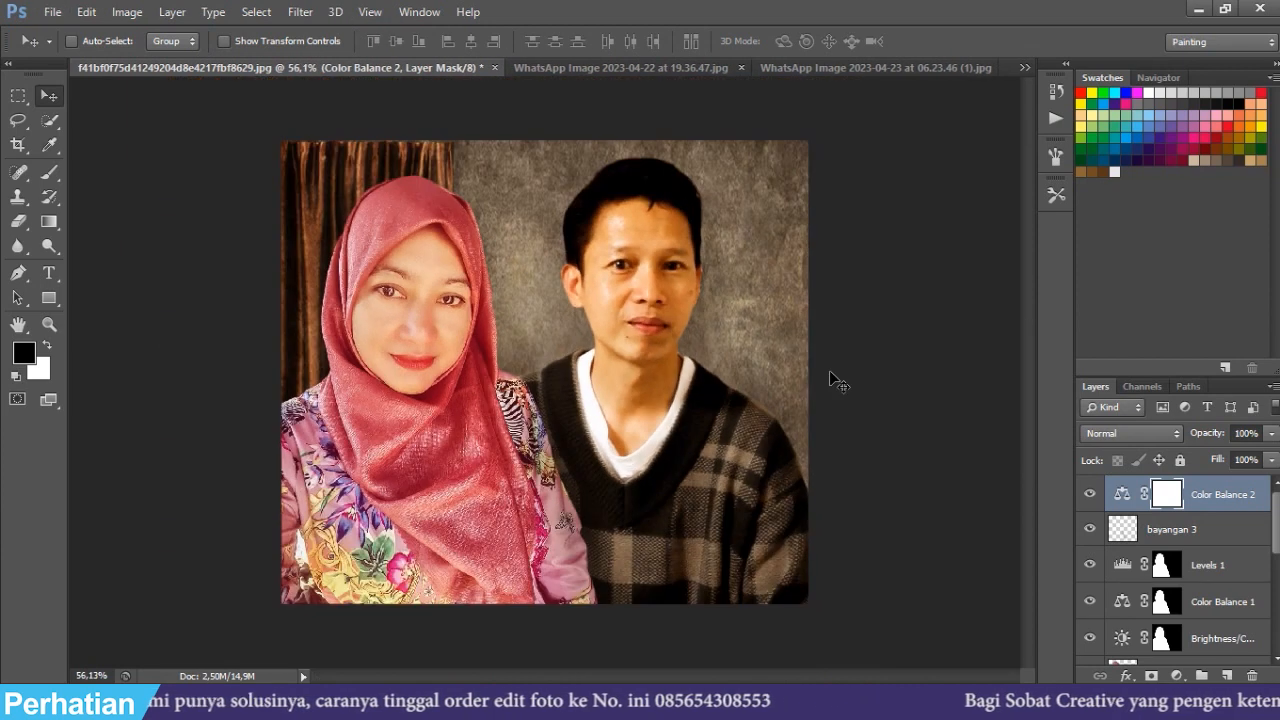
scroll(830, 372, "up", 1)
scroll(837, 372, "down", 1)
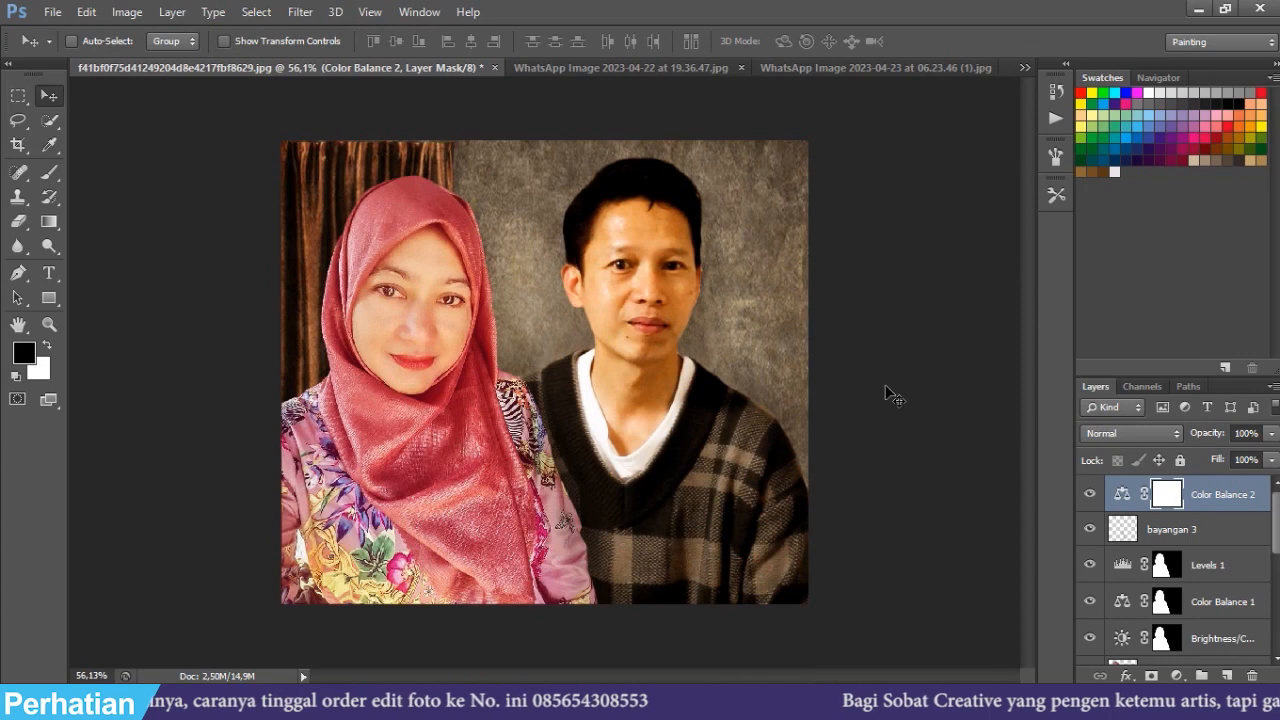
scroll(870, 380, "up", 1)
scroll(886, 388, "down", 1)
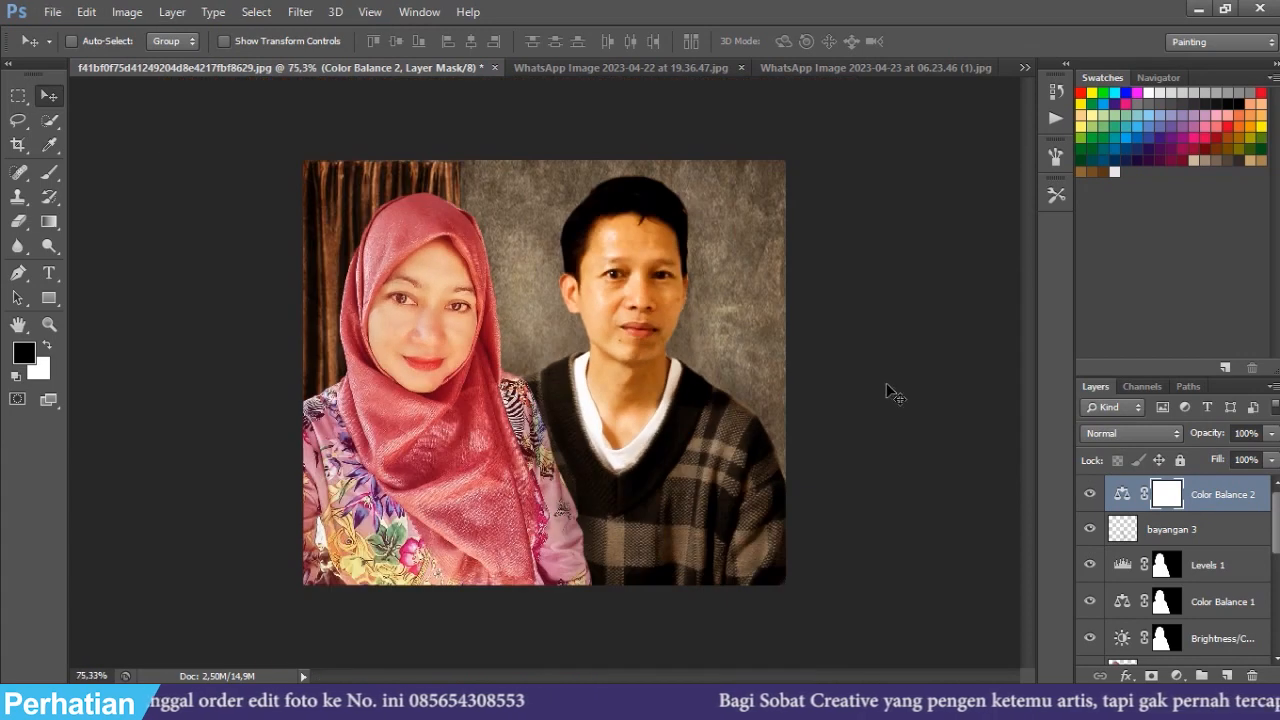
scroll(887, 388, "up", 1)
scroll(893, 393, "down", 1)
scroll(893, 390, "up", 1)
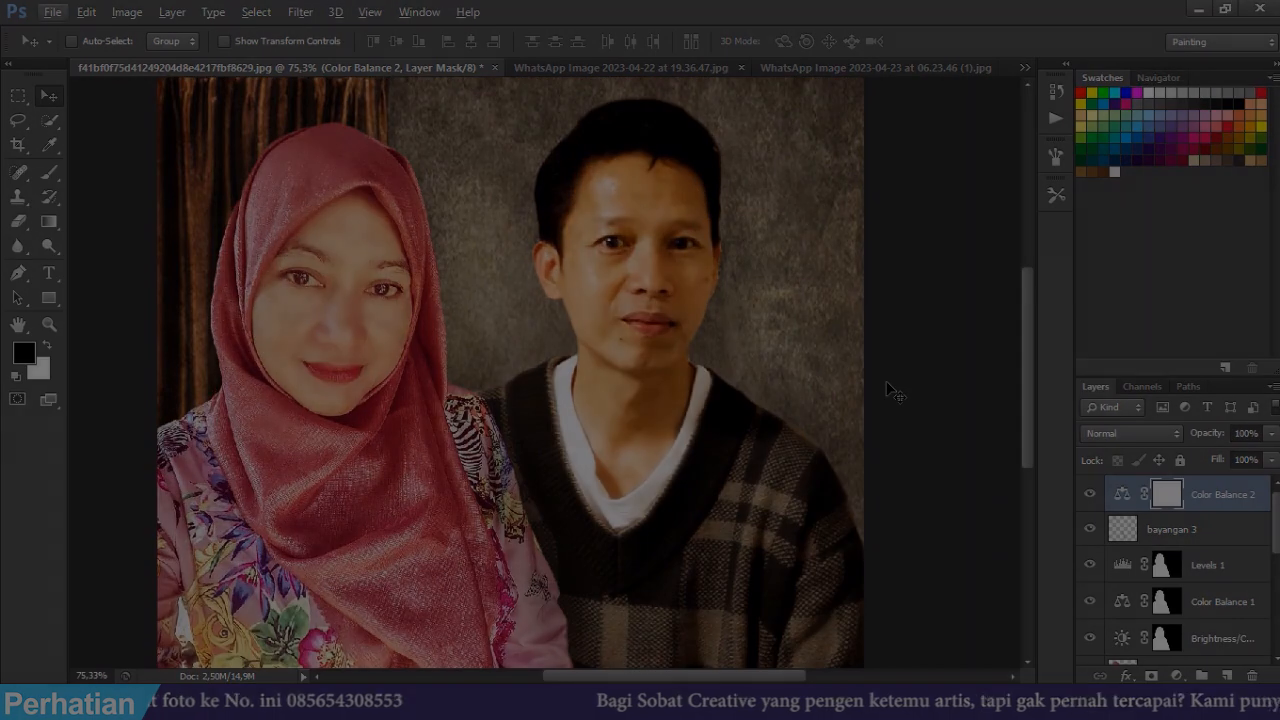